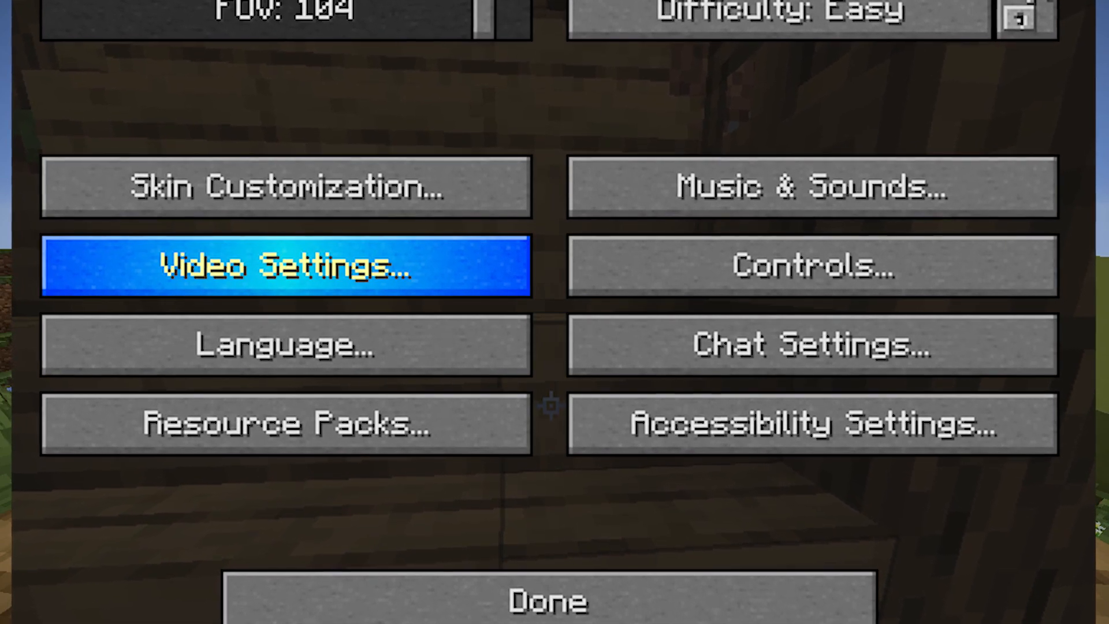
pyautogui.press('d')
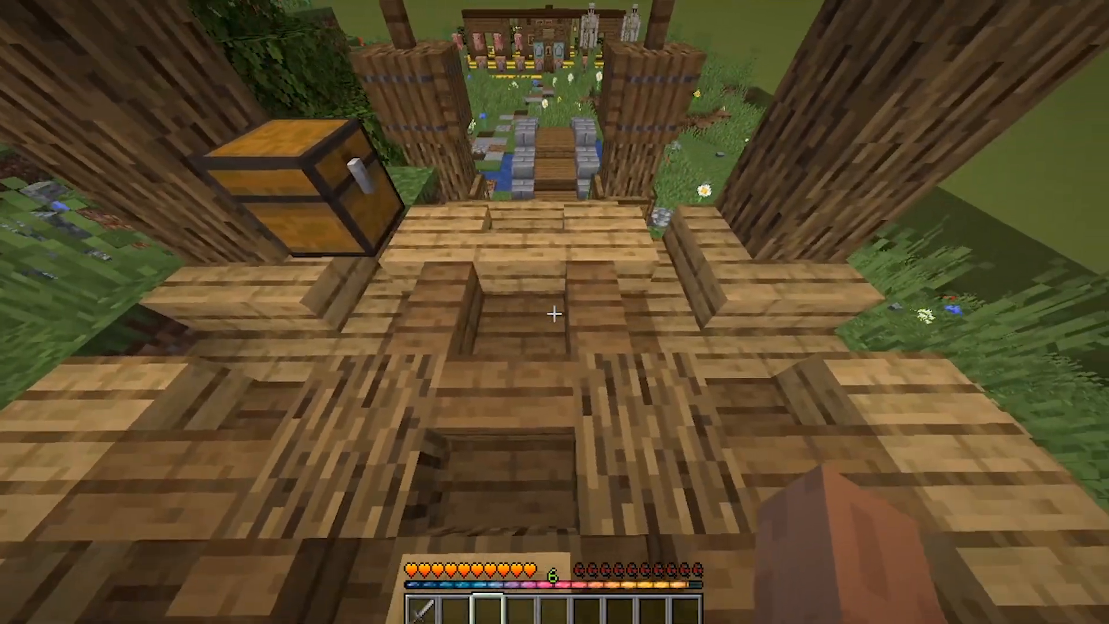
pyautogui.press('w')
pyautogui.press('a')
pyautogui.press('s')
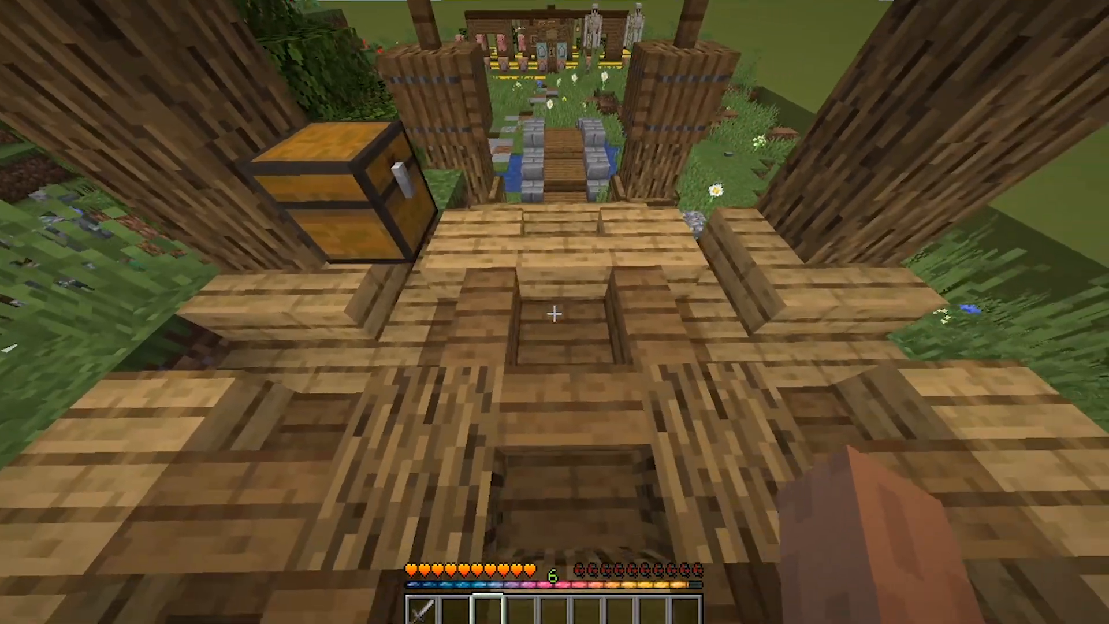
pyautogui.press('d')
pyautogui.press('w')
pyautogui.press('a')
pyautogui.press('s')
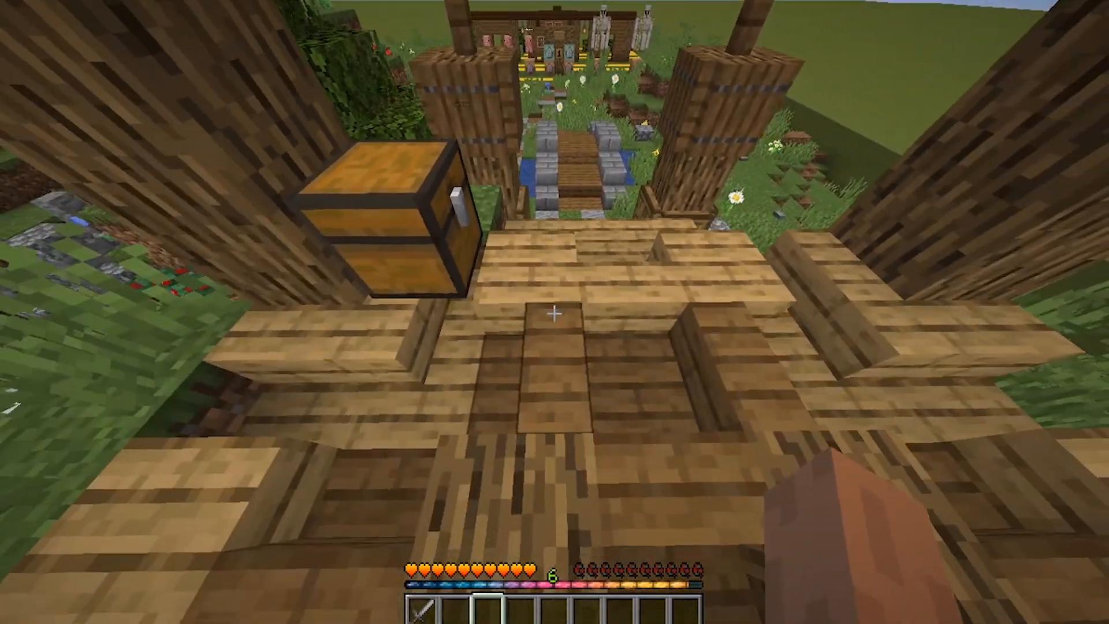
pyautogui.press('d')
pyautogui.press('w')
pyautogui.press('a')
pyautogui.press('s')
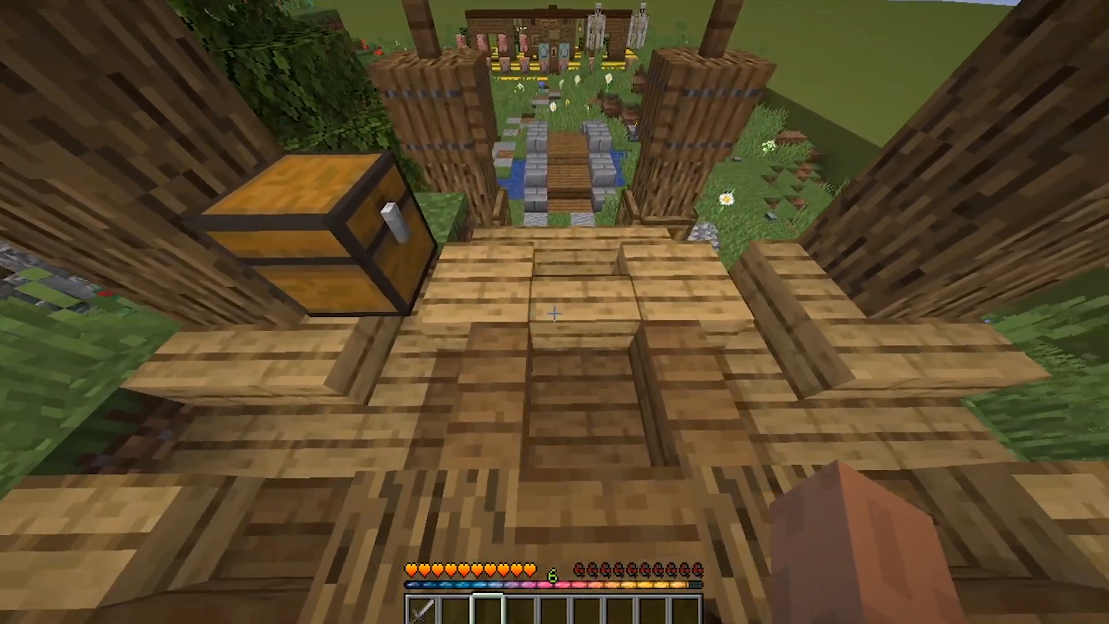
pyautogui.press('d')
pyautogui.press('w')
pyautogui.press('a')
pyautogui.press('d')
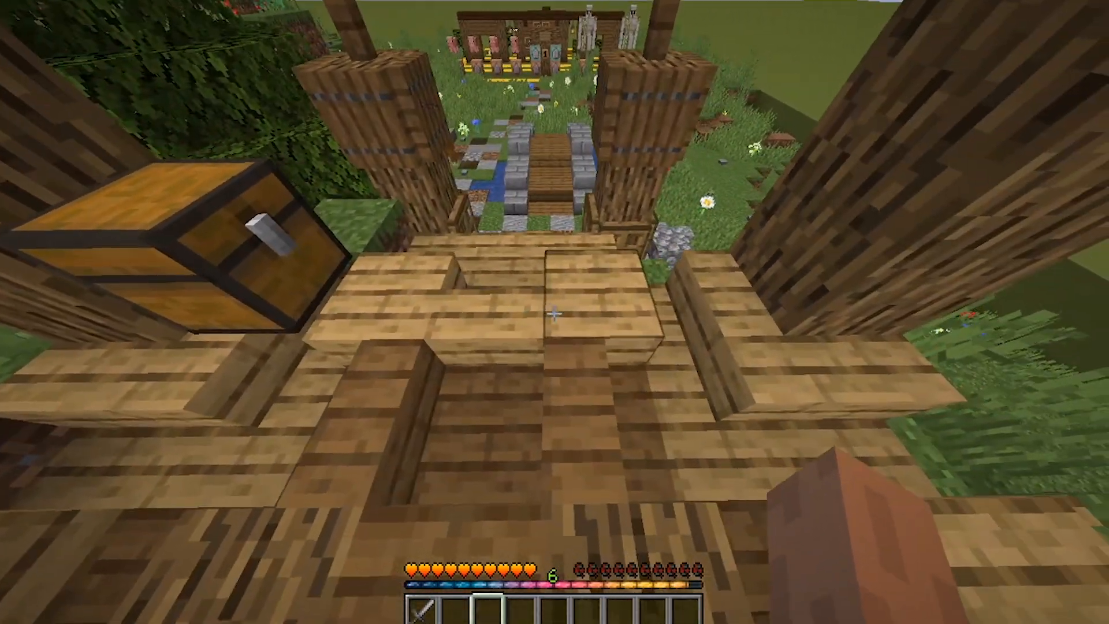
pyautogui.press('w')
pyautogui.press('a')
pyautogui.press('s')
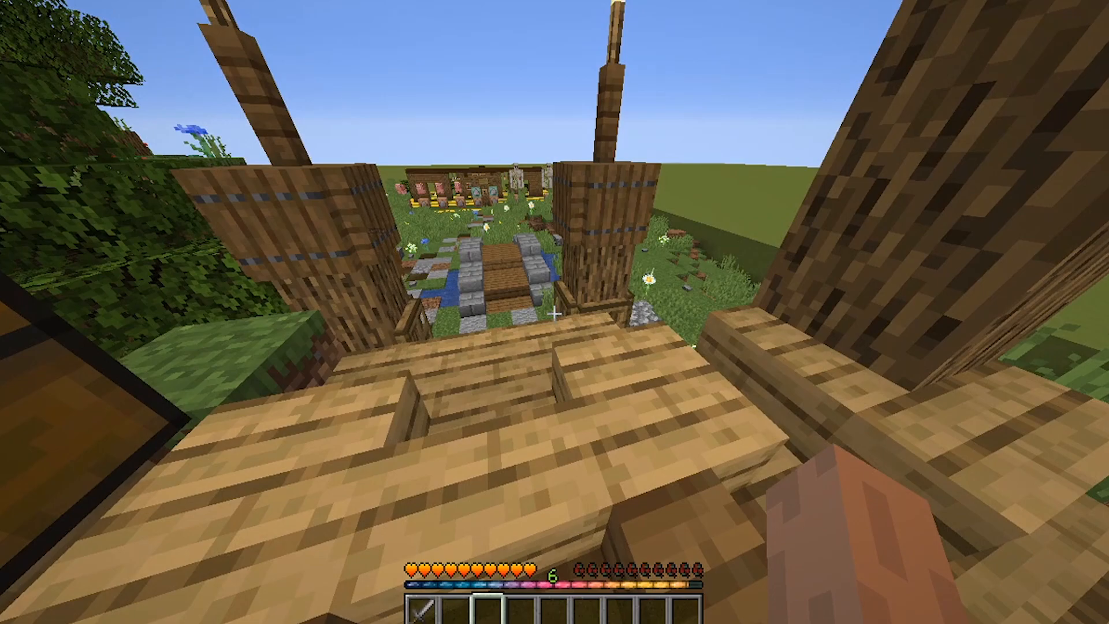
# Step: Walk to the front edge of the wooden deck and check the player's inventory screen
pyautogui.press('w')
pyautogui.press('space')
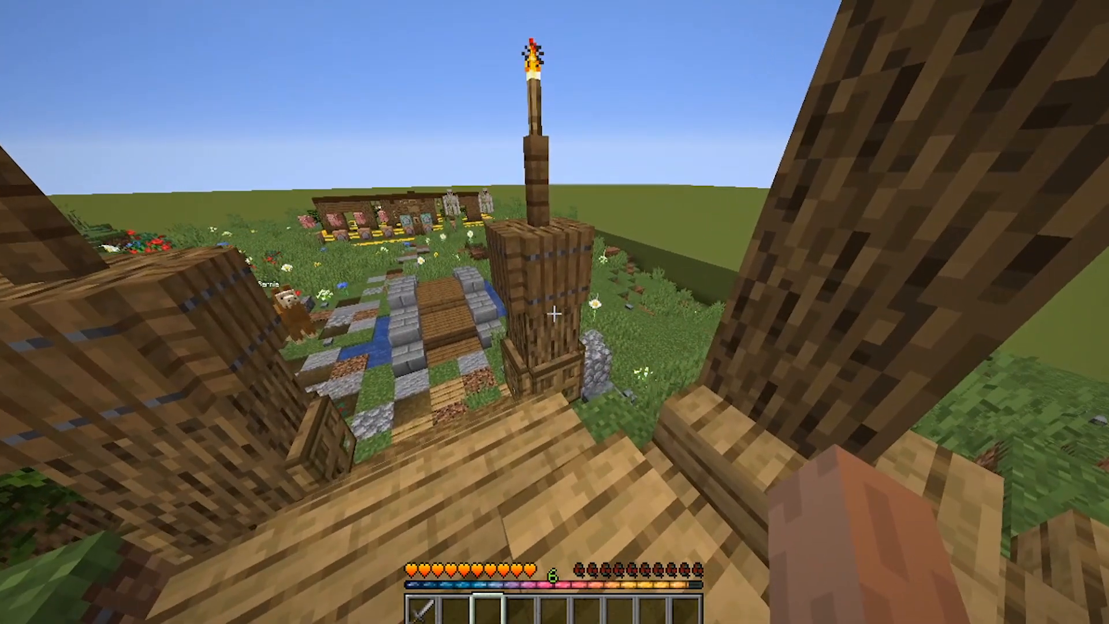
pyautogui.press('e')
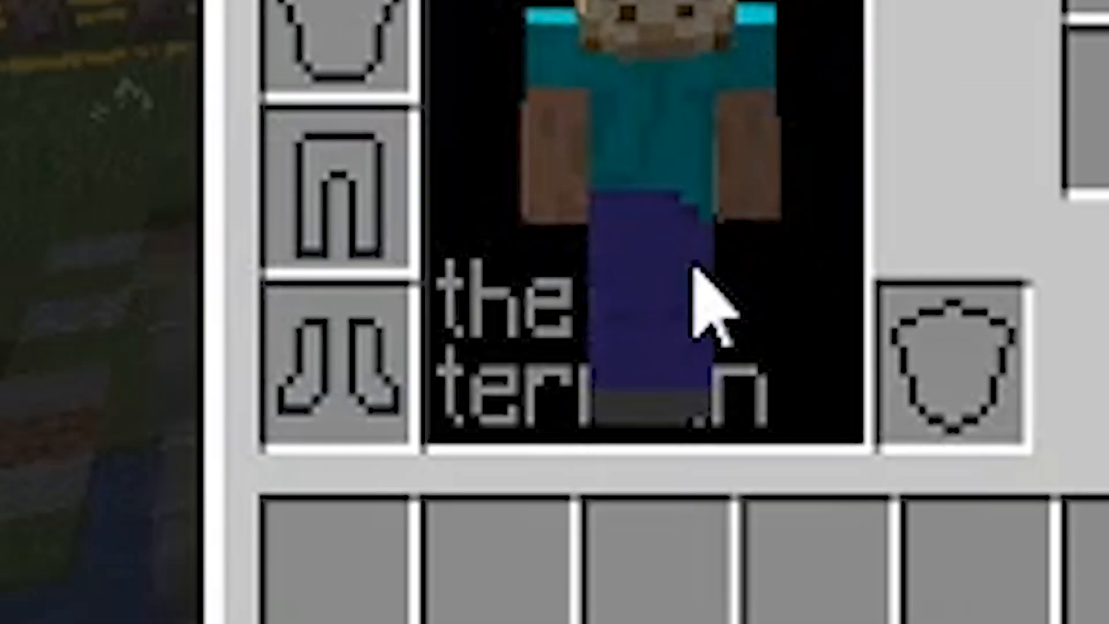
pyautogui.press('e')
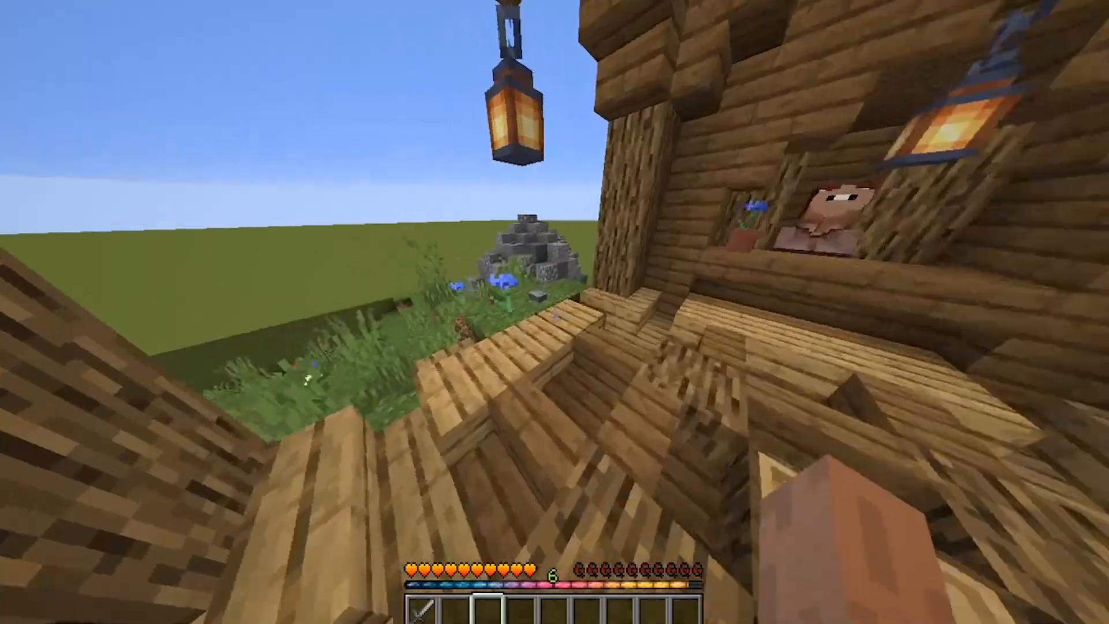
# Step: Tour the surroundings of the wooden build, including the garden path, deck and stone mound
pyautogui.press('w')
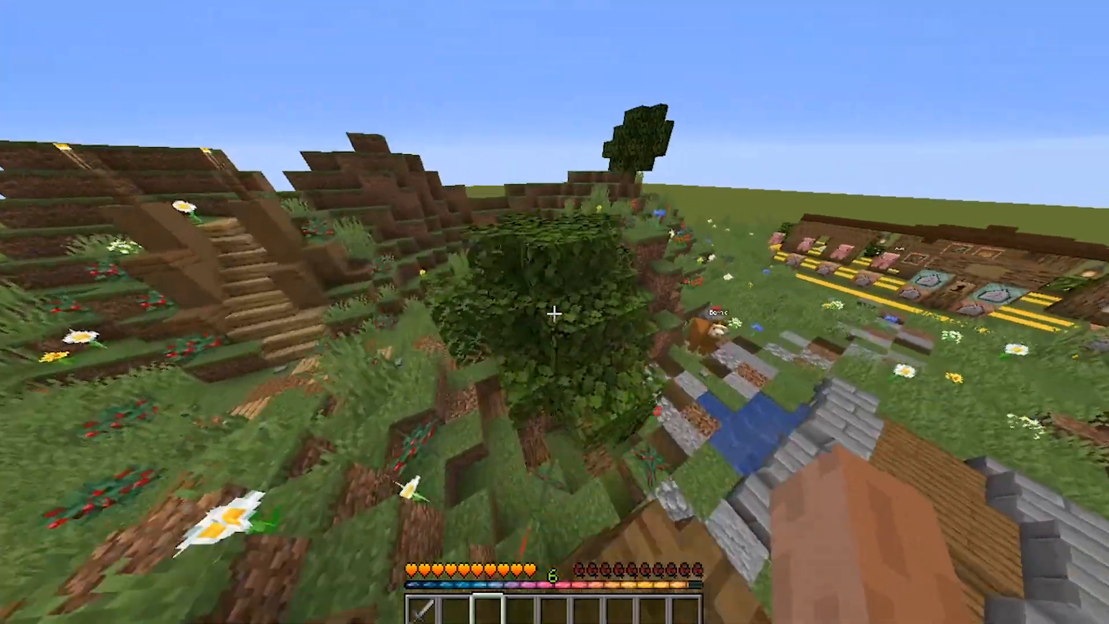
pyautogui.press('w')
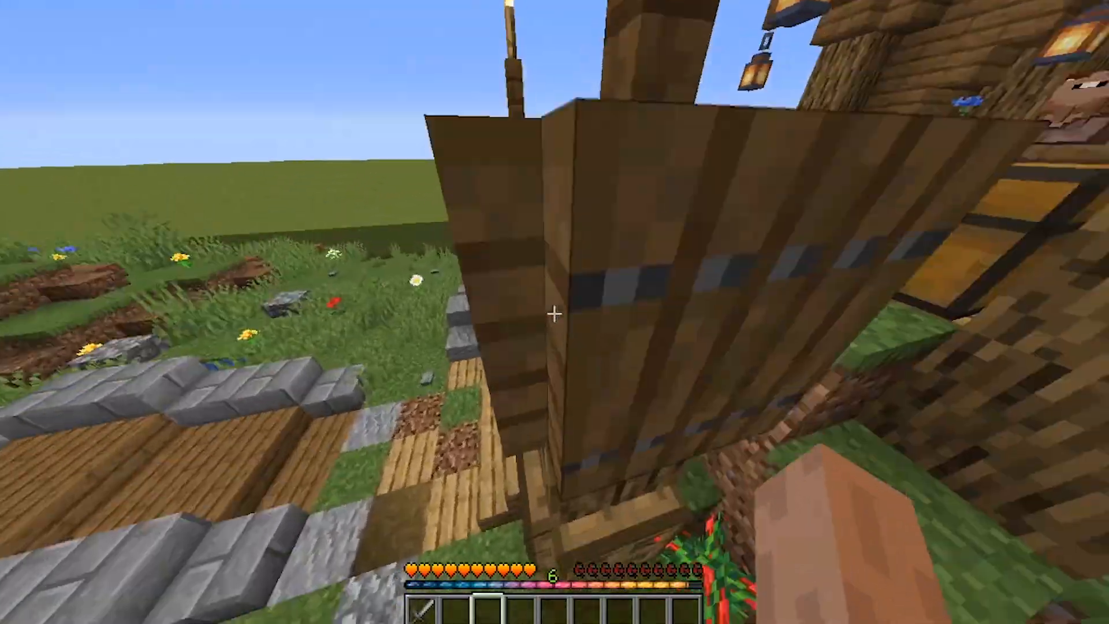
pyautogui.press('w')
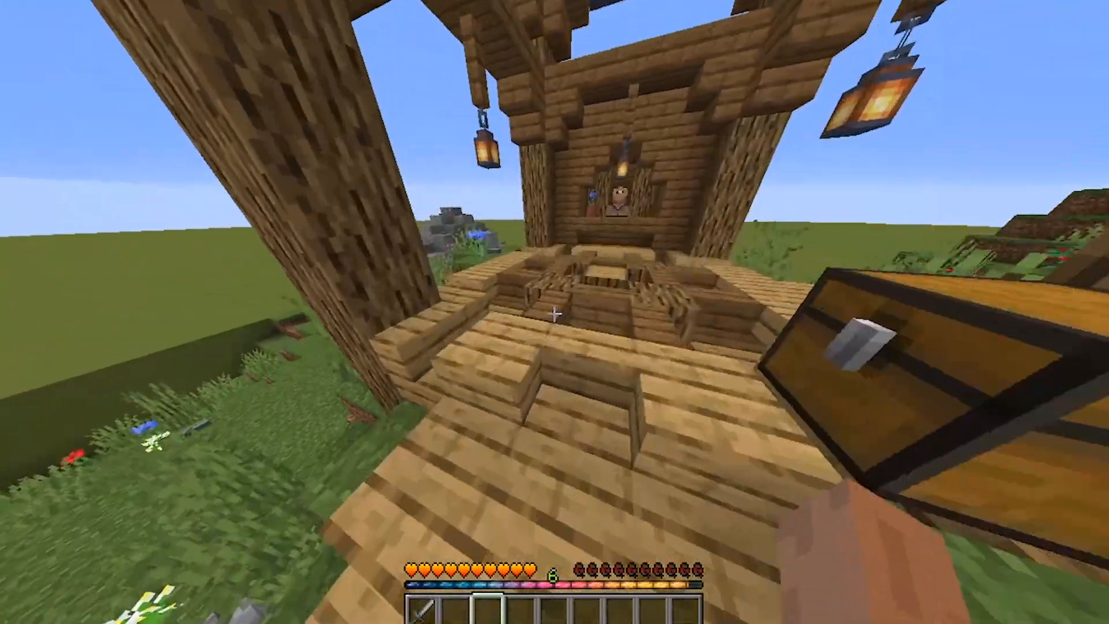
pyautogui.press('w')
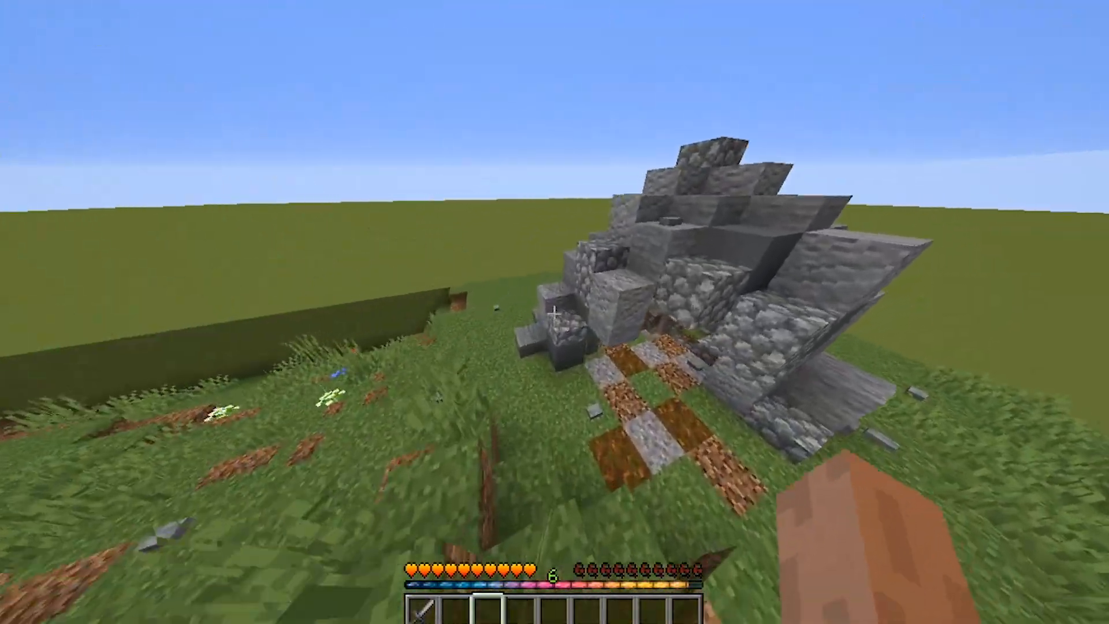
pyautogui.press('w')
pyautogui.press('space')
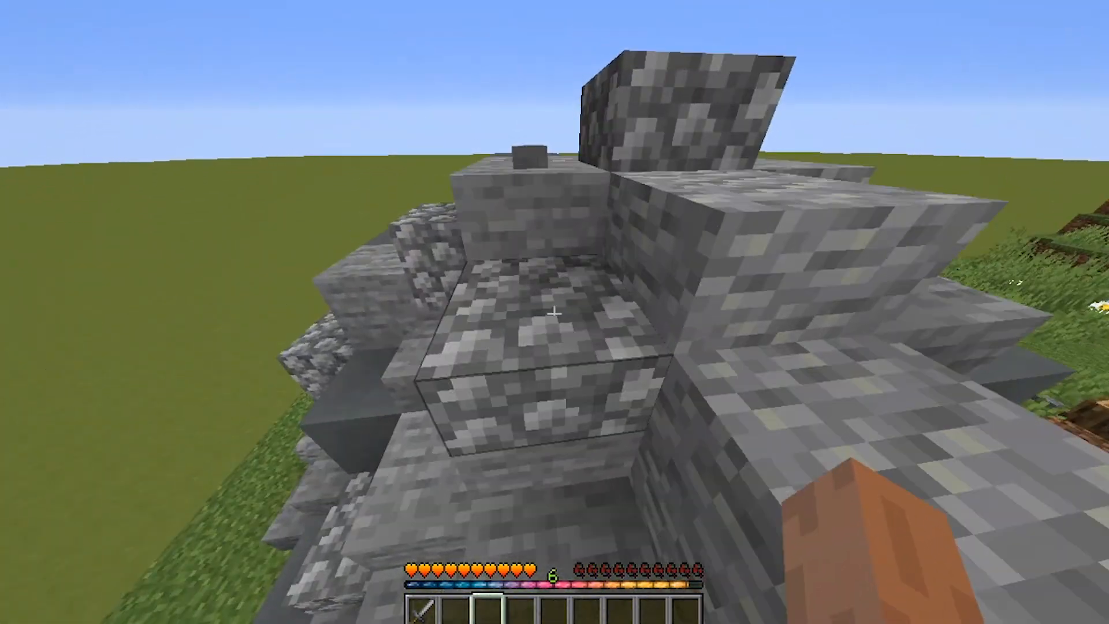
pyautogui.press('w')
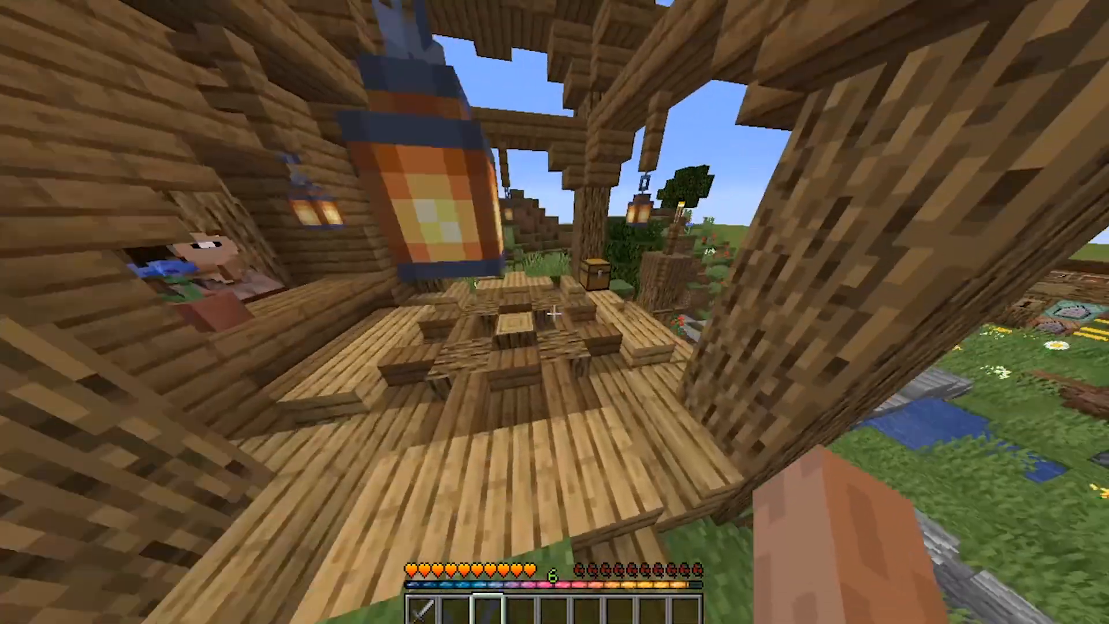
pyautogui.press('w')
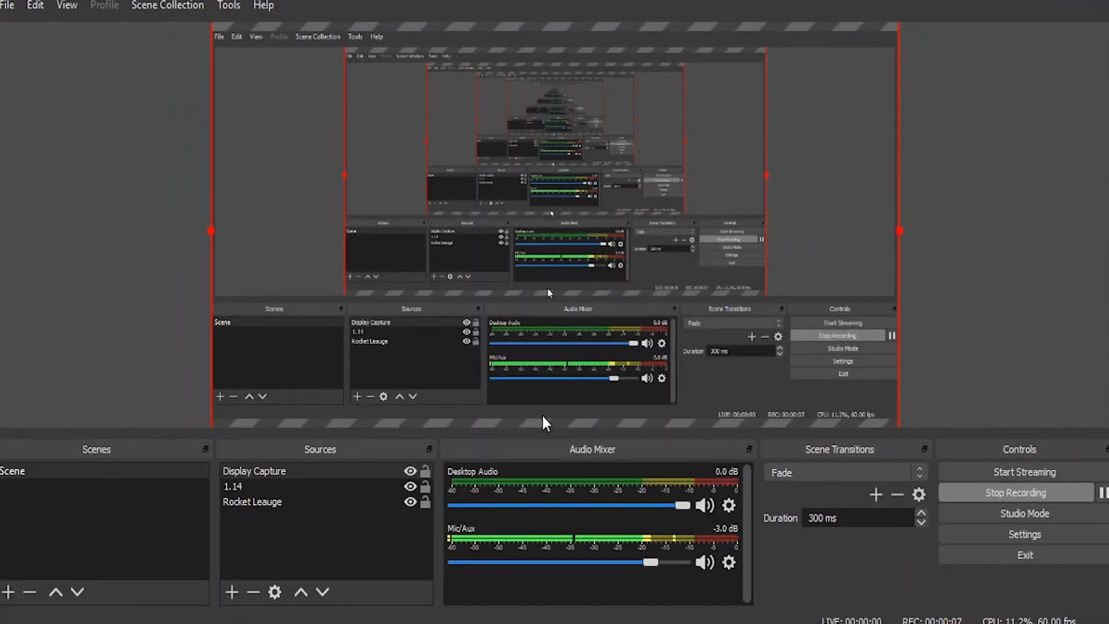
# Step: Go to %appdata% in File Explorer and open the resourcepacks folder inside .minecraft
pyautogui.click(261, 502)
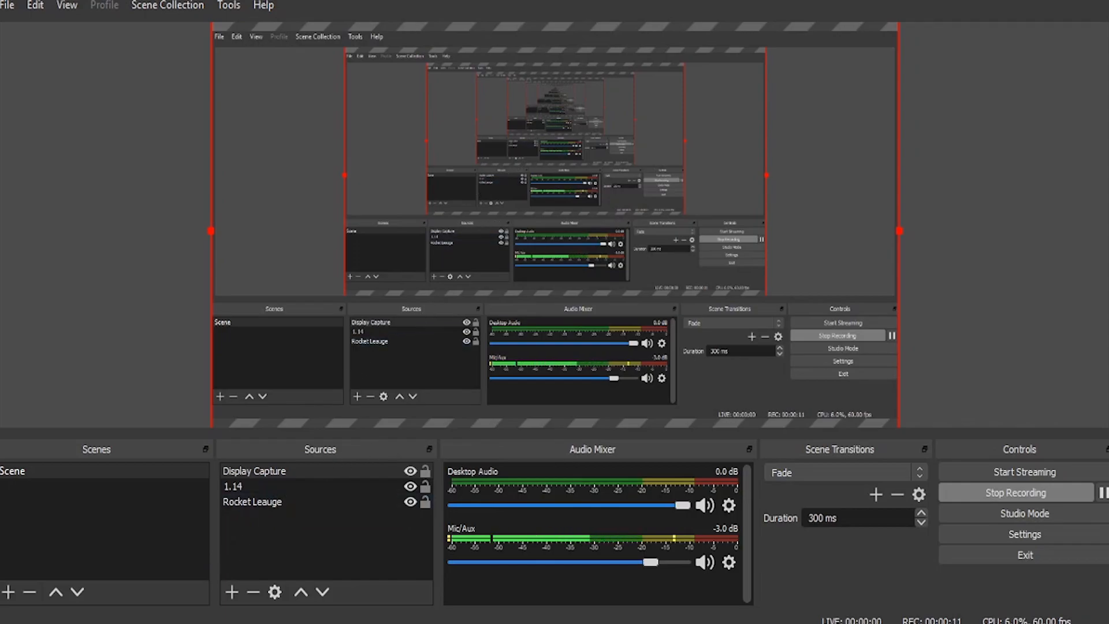
pyautogui.press('super')
pyautogui.write('%')
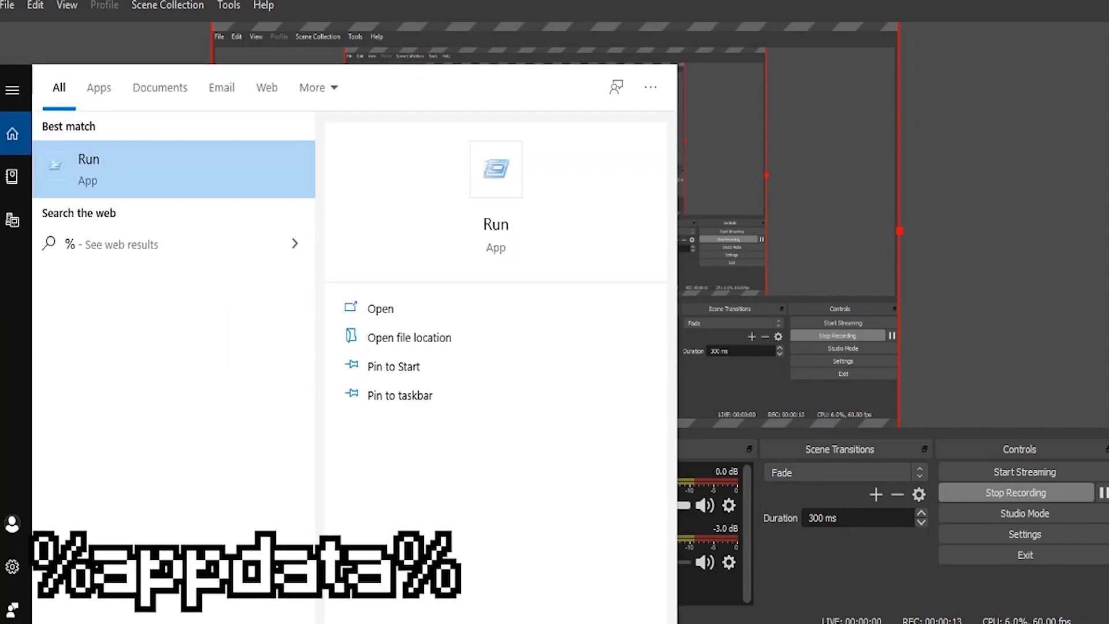
pyautogui.write('appdata%')
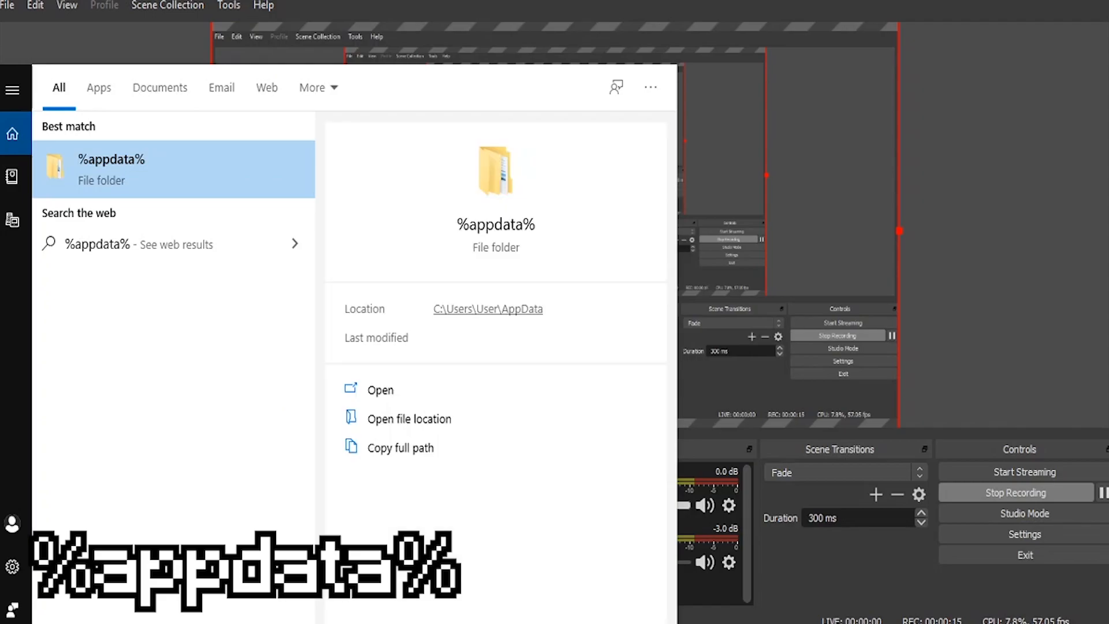
pyautogui.press('Return')
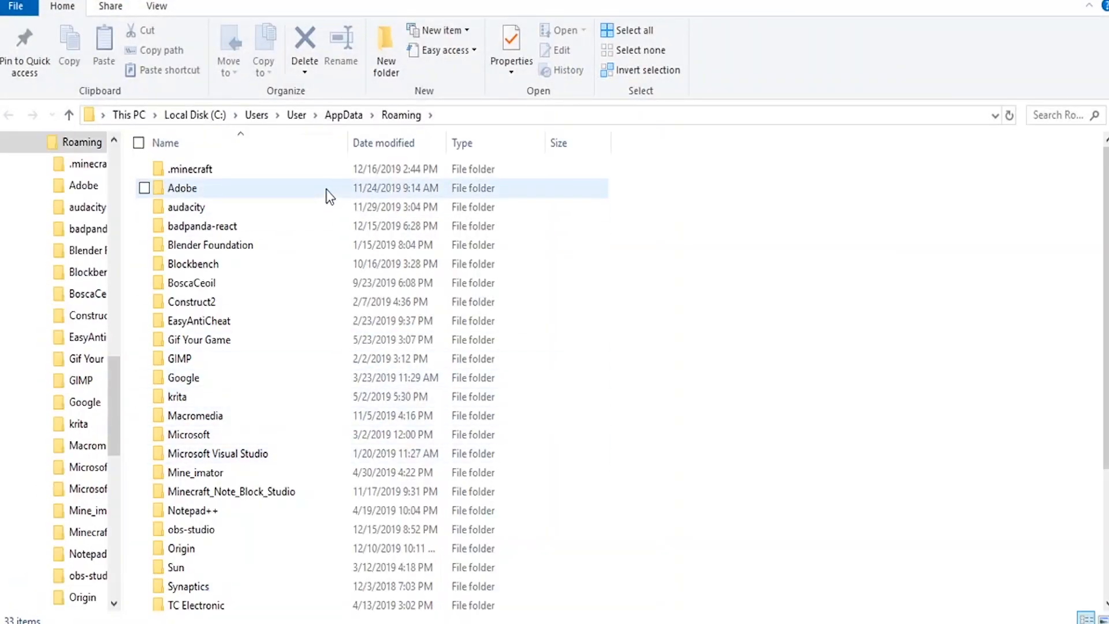
pyautogui.doubleClick(269, 169)
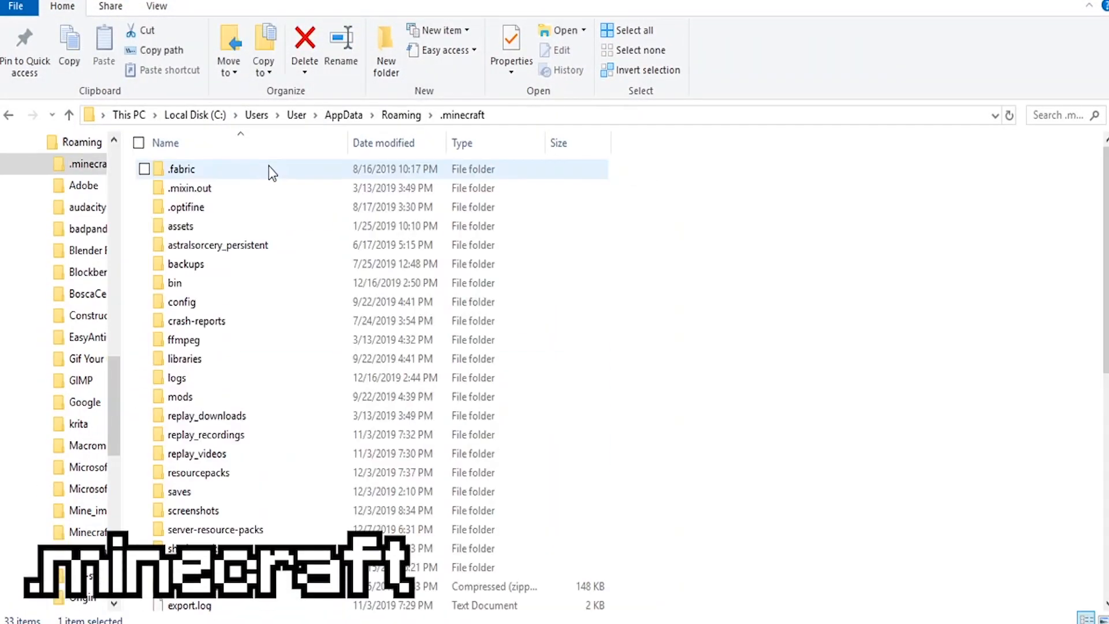
pyautogui.doubleClick(220, 467)
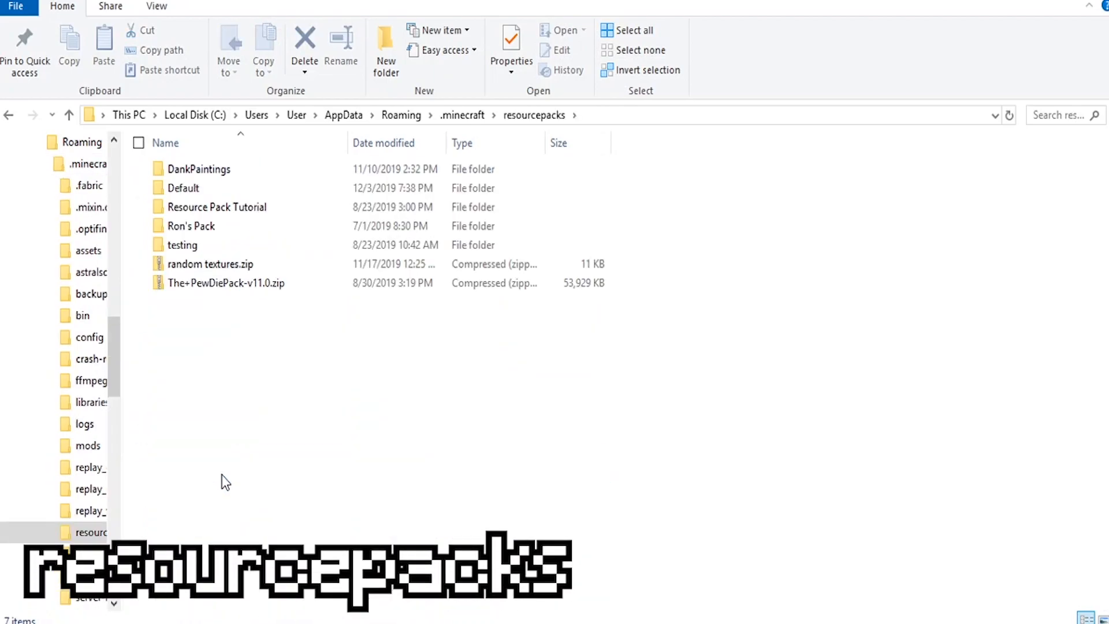
# Step: Open the gui textures folder of the Resource Pack Tutorial pack, under assets, minecraft and textures
pyautogui.doubleClick(240, 212)
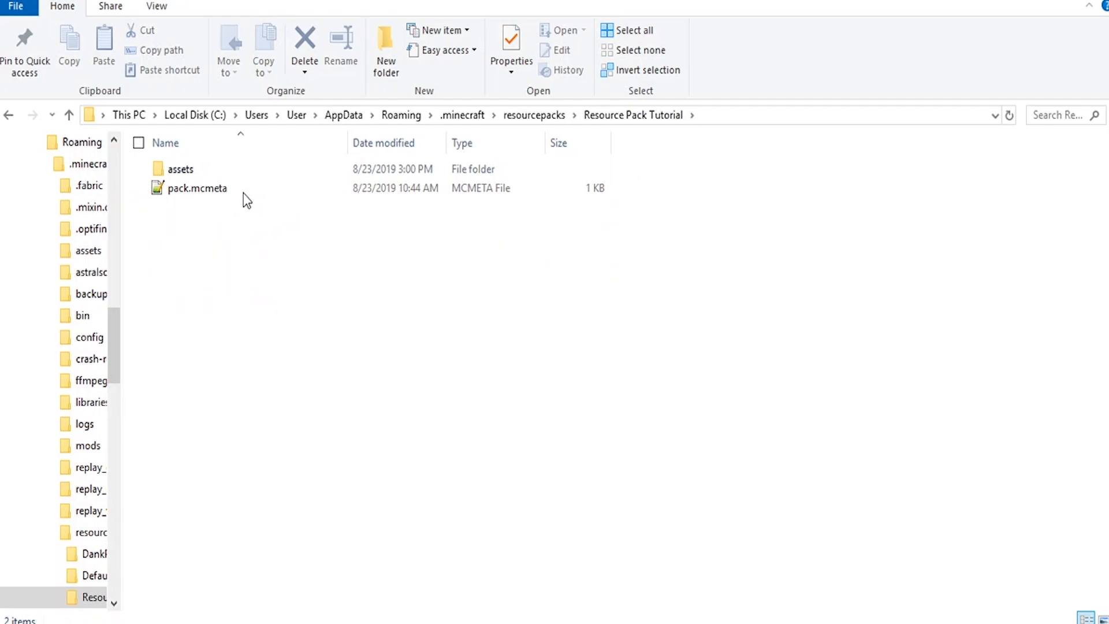
pyautogui.doubleClick(241, 171)
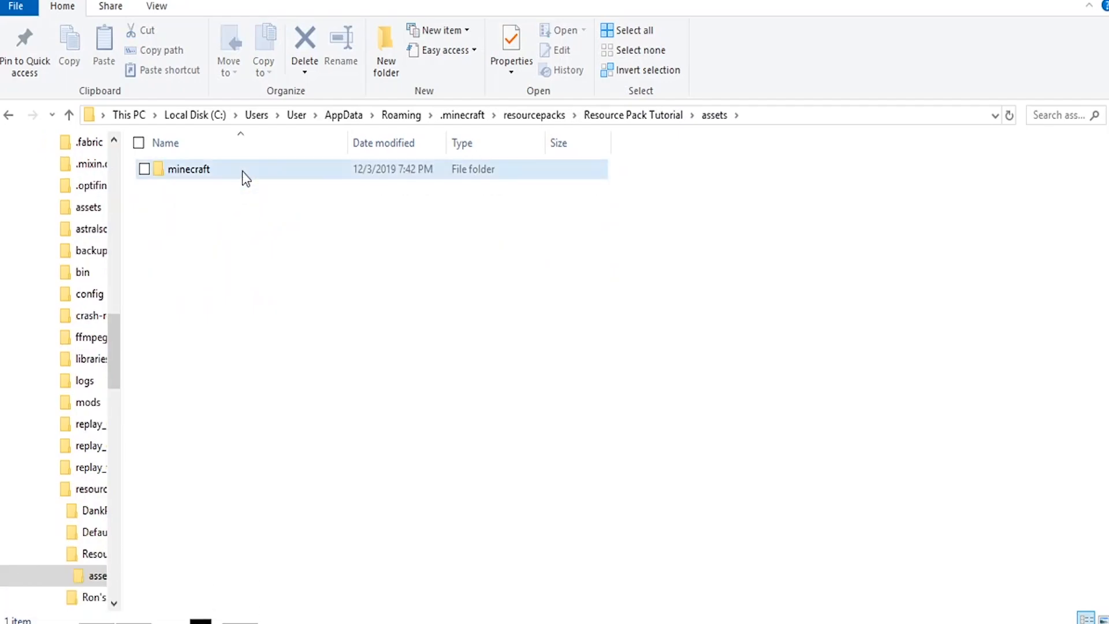
pyautogui.doubleClick(242, 171)
pyautogui.doubleClick(238, 188)
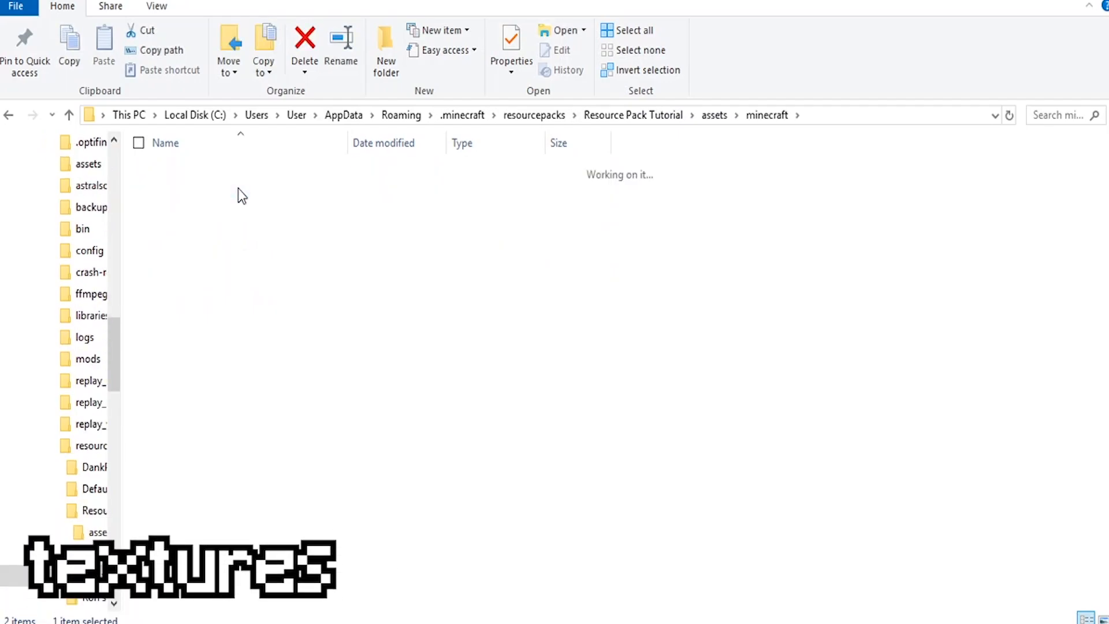
pyautogui.doubleClick(238, 189)
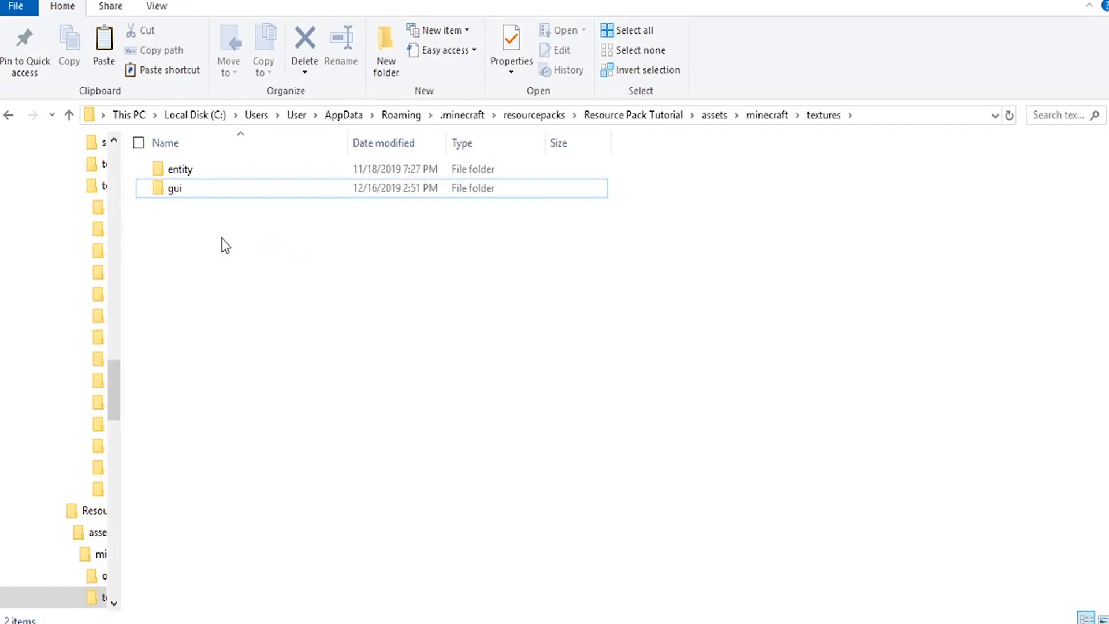
pyautogui.doubleClick(212, 190)
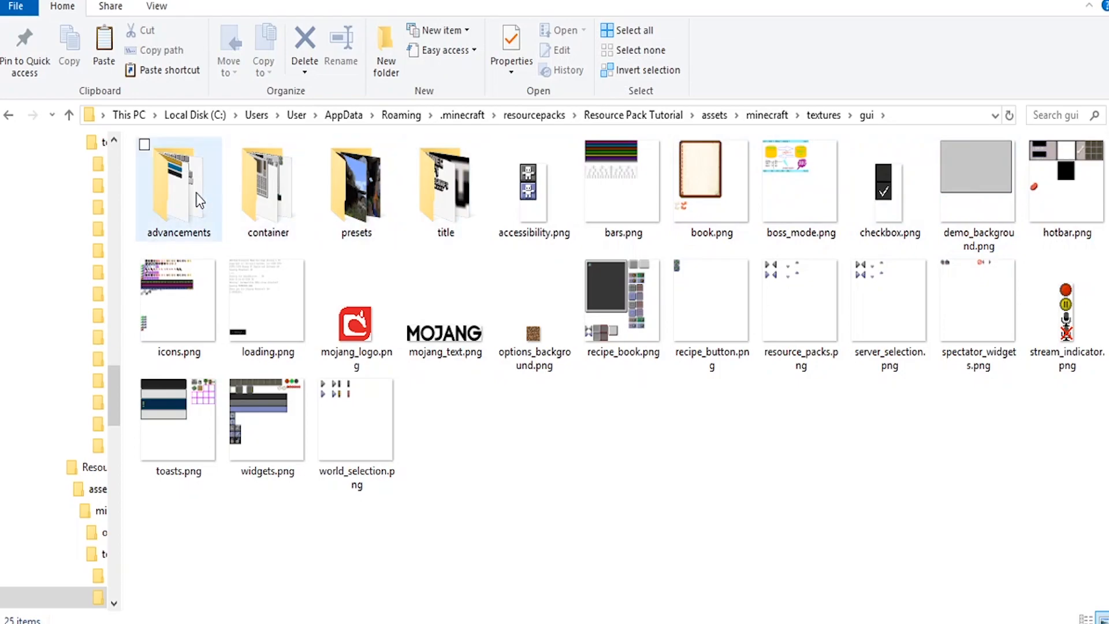
pyautogui.moveTo(196, 192)
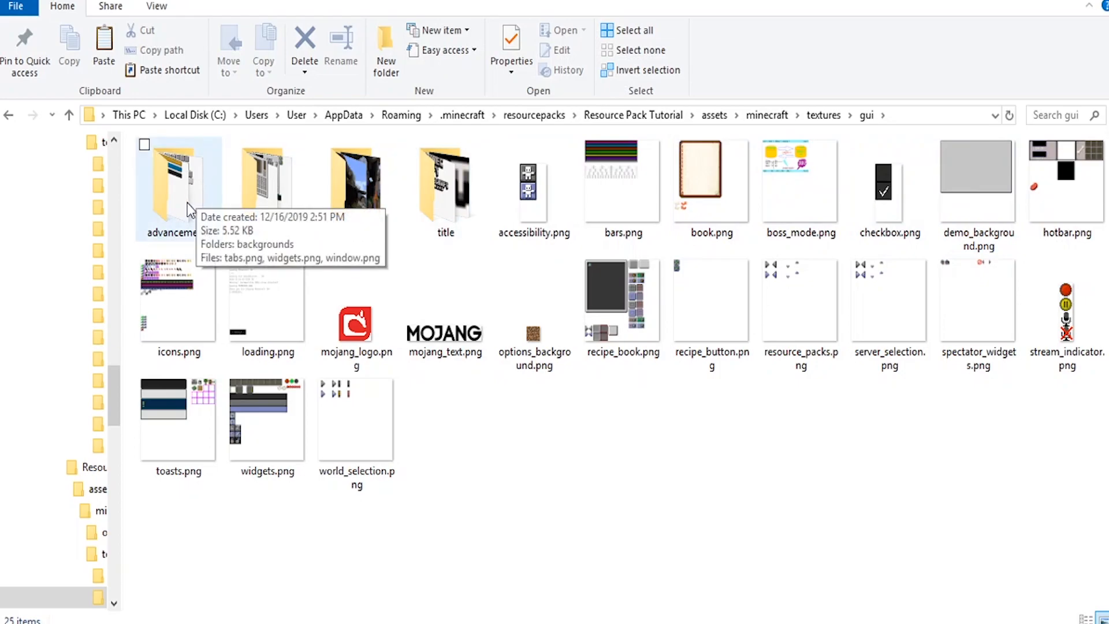
pyautogui.moveTo(282, 179)
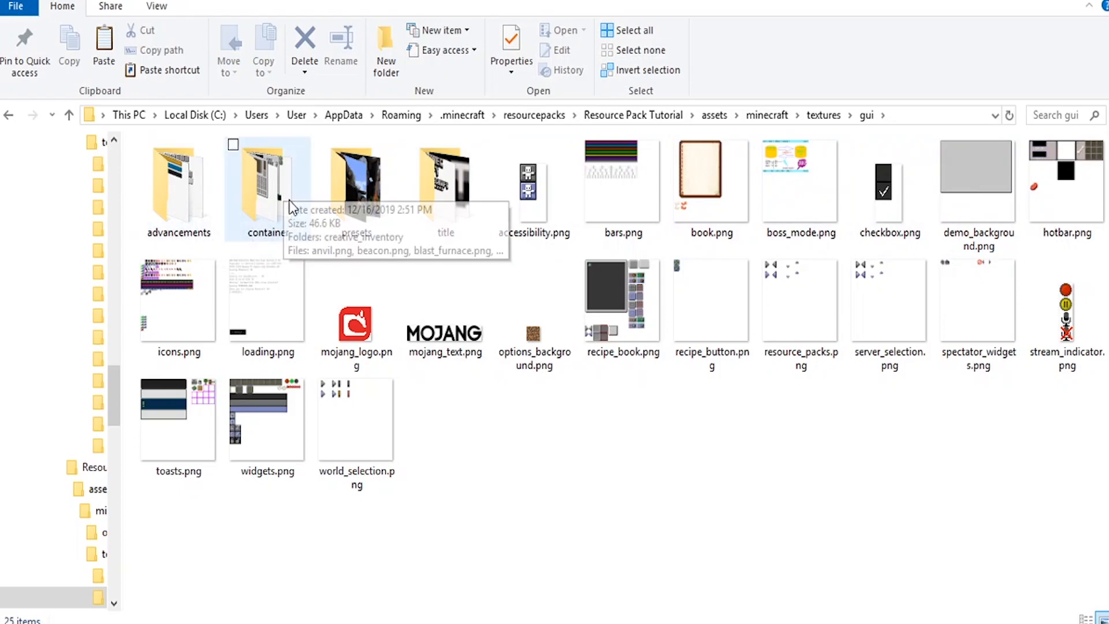
pyautogui.click(290, 223)
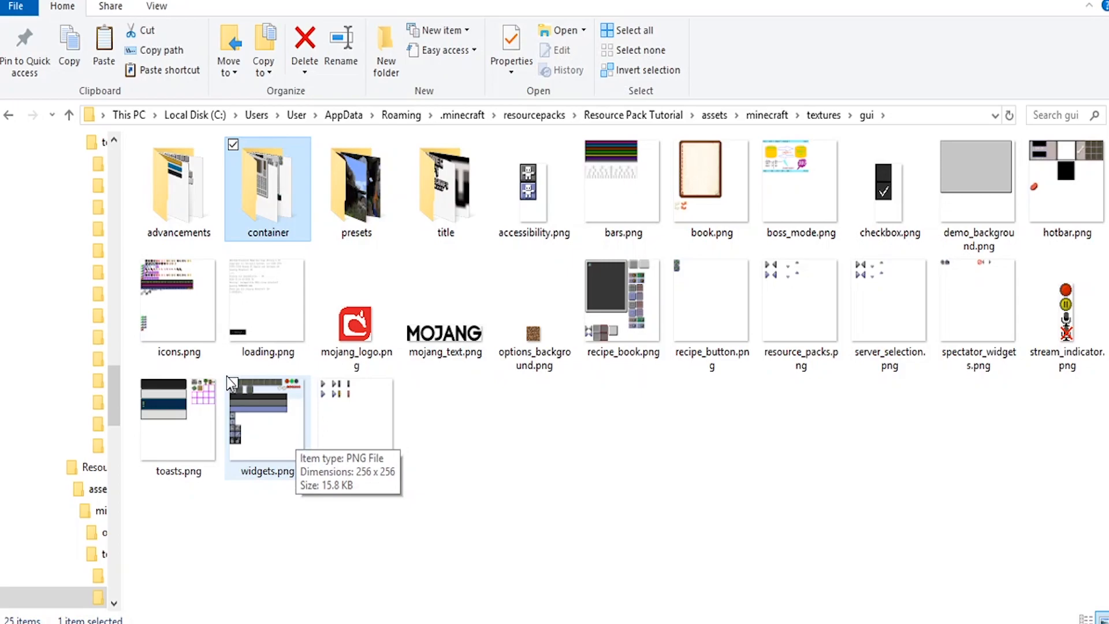
# Step: Open icons.png from the gui folder in paint.net, with the Rectangle Select tool active
pyautogui.rightClick(182, 315)
pyautogui.moveTo(99, 370)
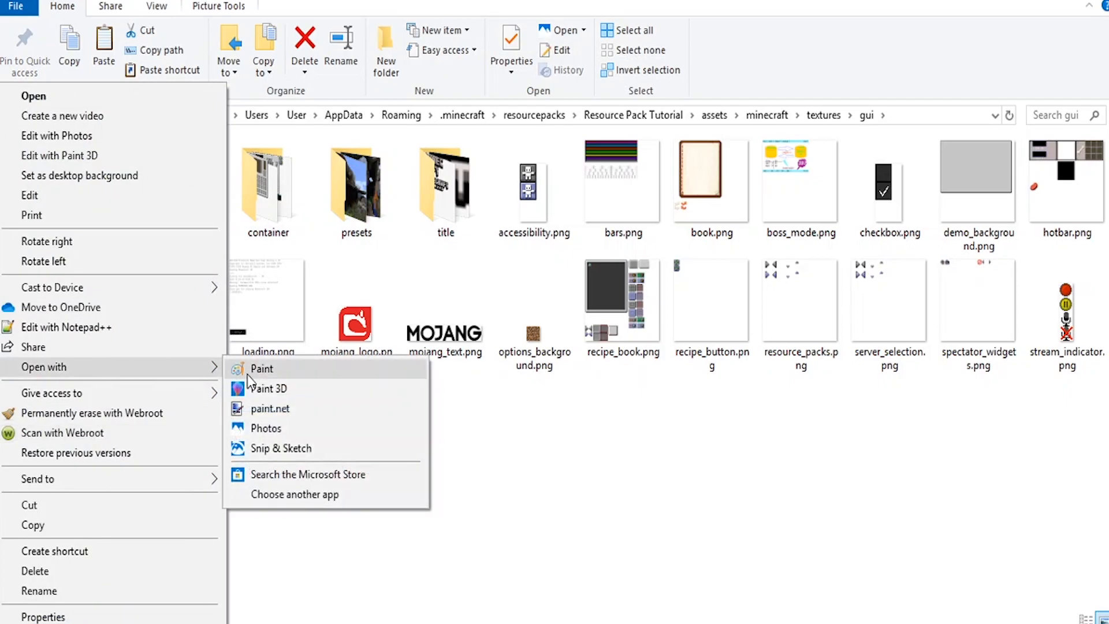
pyautogui.click(276, 410)
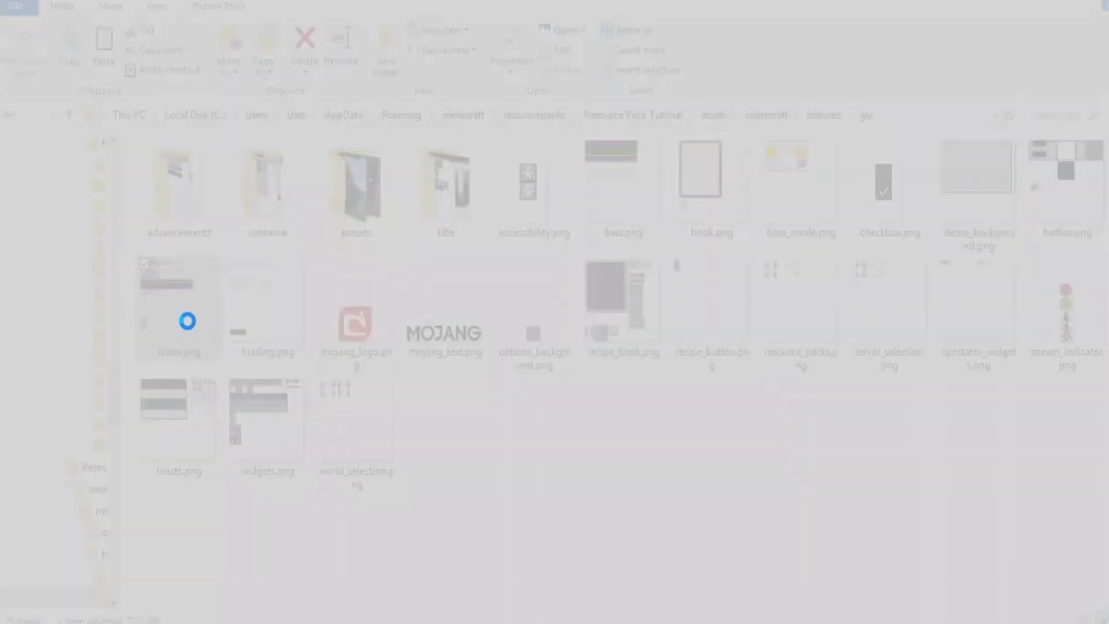
pyautogui.scroll(5, 561, 320)
pyautogui.click(106, 238)
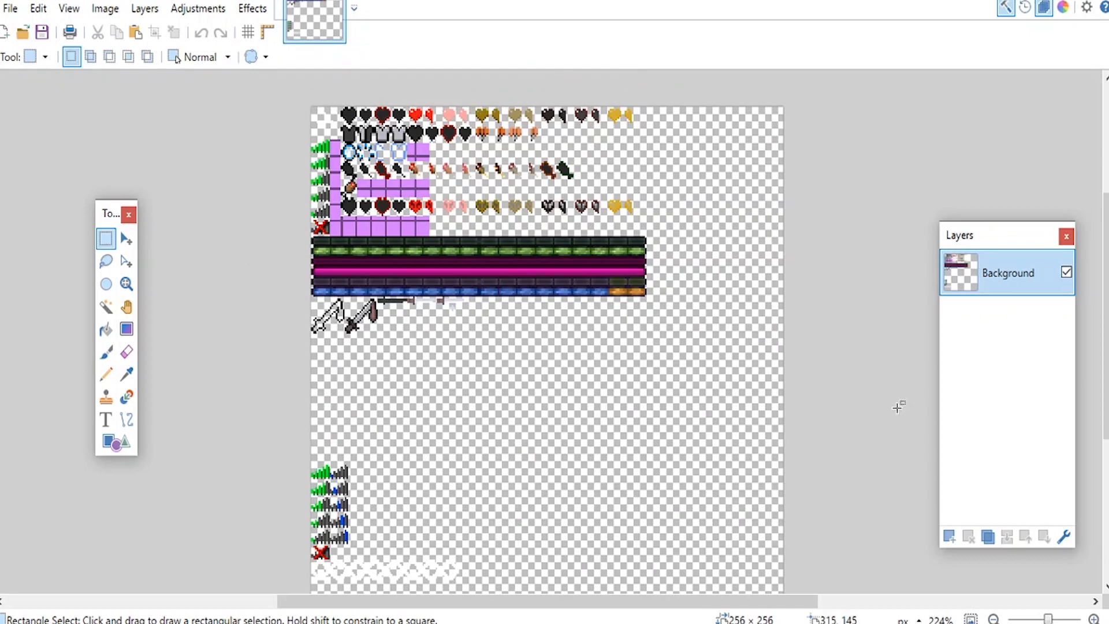
# Step: Add a new layer beneath the Background layer and fill it with solid light orange
pyautogui.click(949, 536)
pyautogui.moveTo(992, 280); pyautogui.dragTo(994, 324)
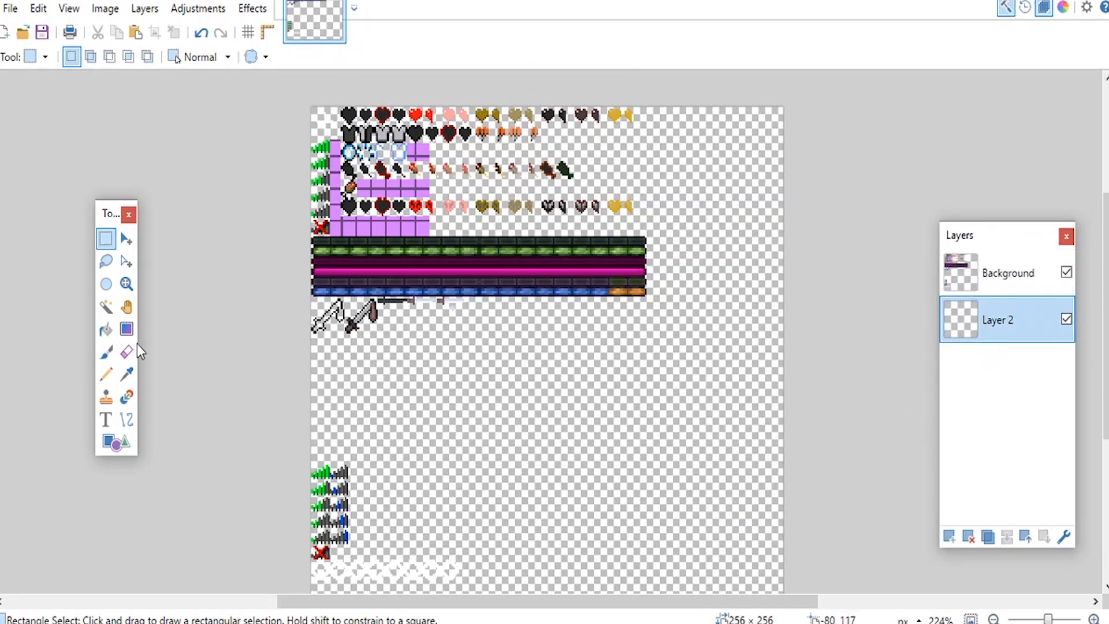
pyautogui.press('f')
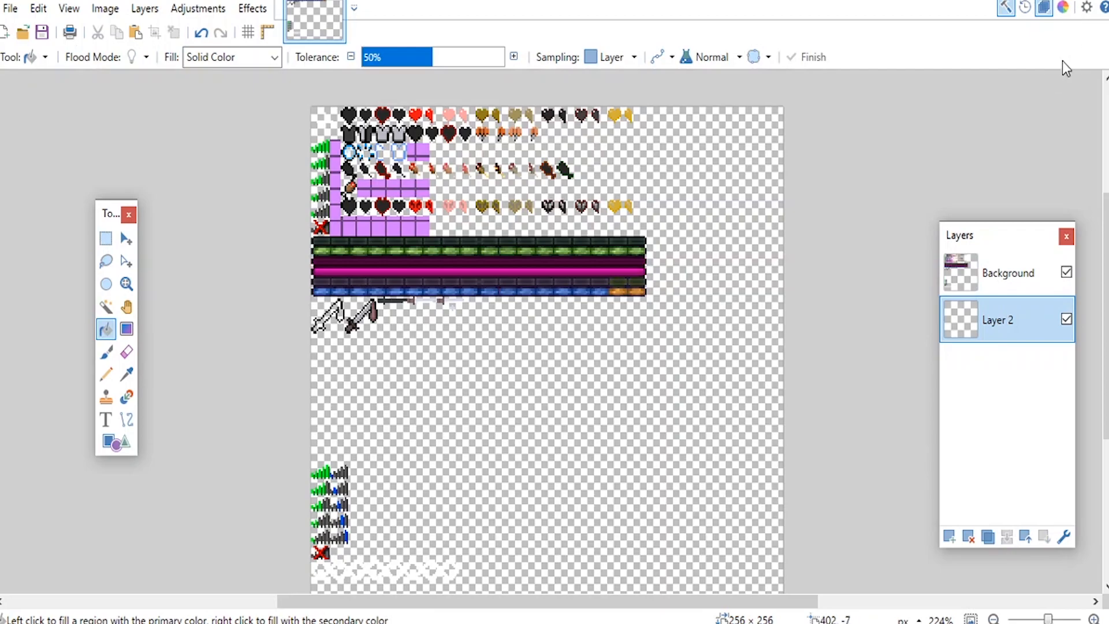
pyautogui.click(1063, 7)
pyautogui.moveTo(867, 151); pyautogui.dragTo(856, 187)
pyautogui.click(876, 67)
pyautogui.click(597, 461)
pyautogui.click(105, 238)
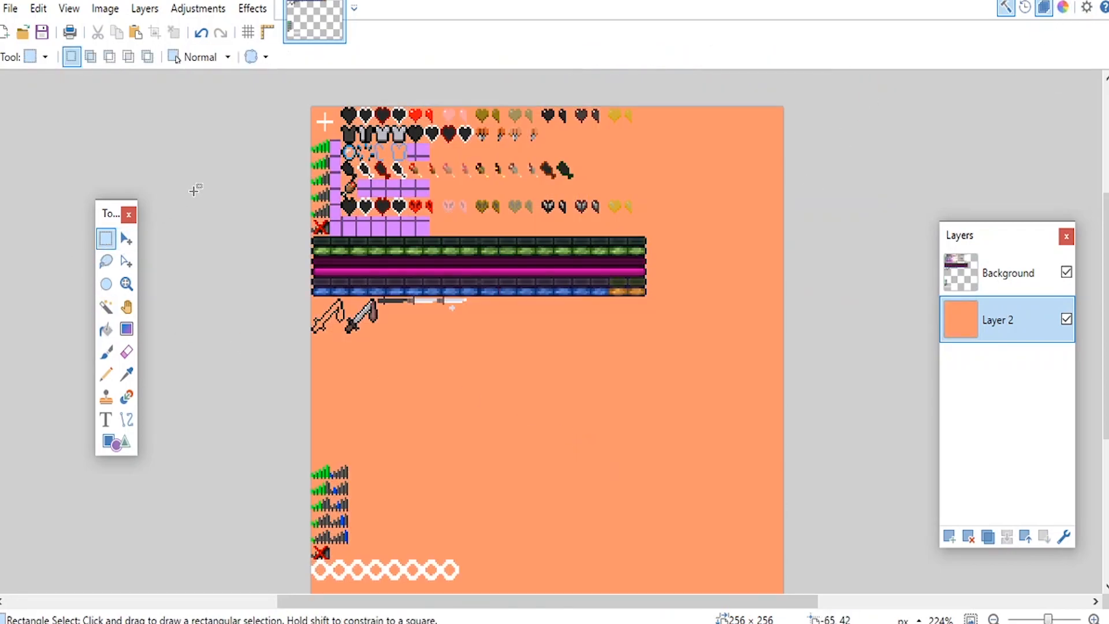
# Step: Erase the middle of the white crosshair on the Background layer with a 1-pixel eraser, leaving four short arms
pyautogui.scroll(2, 383, 250)
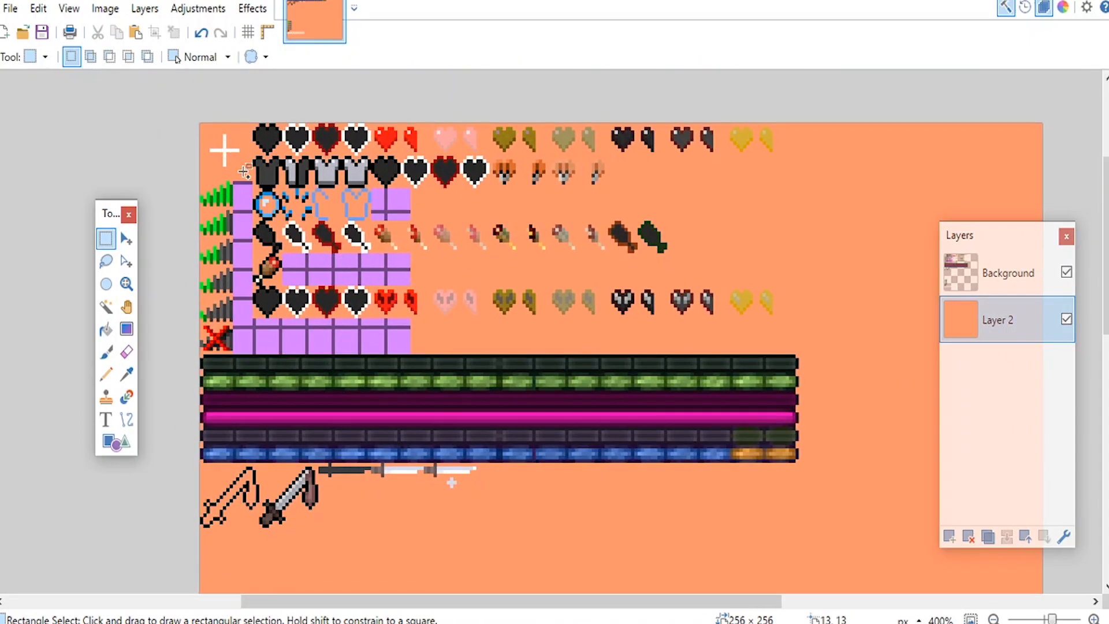
pyautogui.scroll(4, 244, 172)
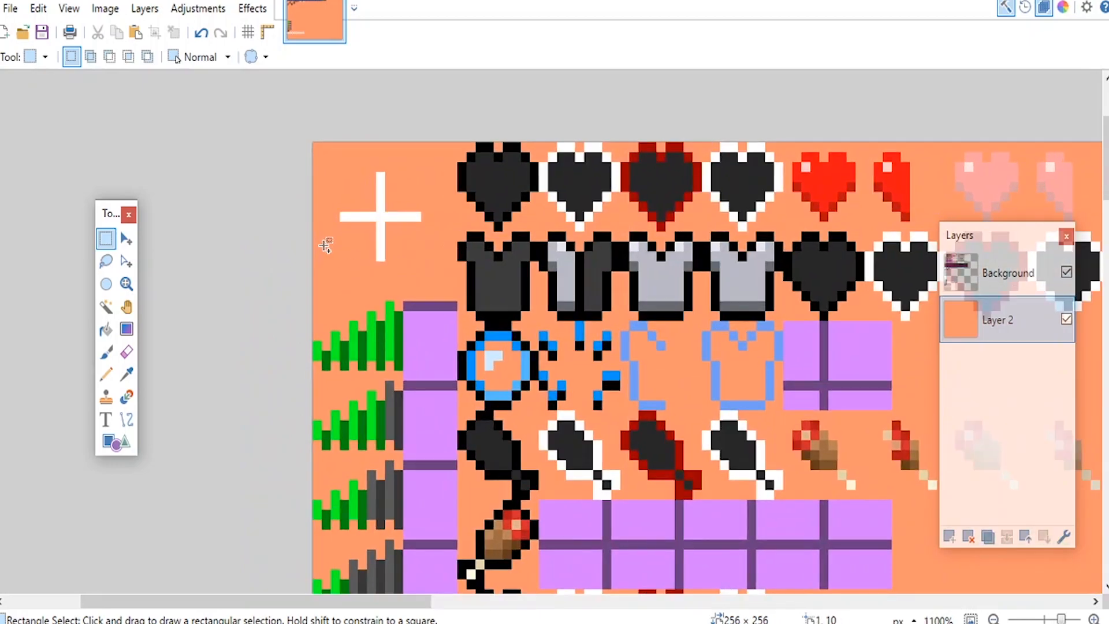
pyautogui.scroll(5, 325, 246)
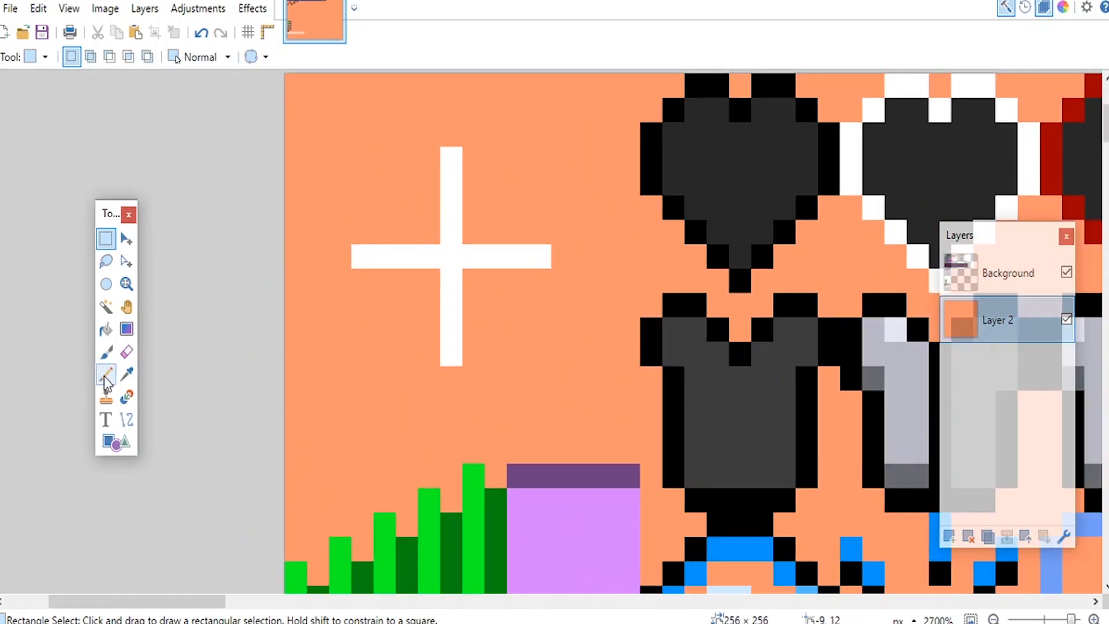
pyautogui.click(105, 377)
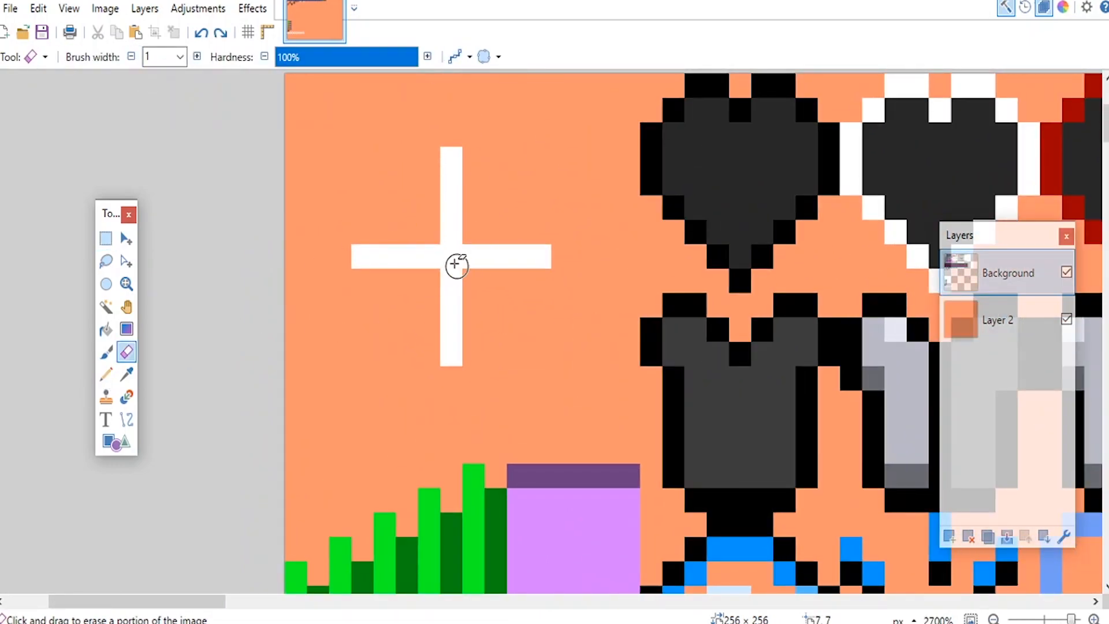
pyautogui.moveTo(456, 266)
pyautogui.mouseDown()
pyautogui.moveTo(493, 257)
pyautogui.moveTo(440, 231)
pyautogui.moveTo(413, 254)
pyautogui.moveTo(466, 283)
pyautogui.mouseUp()
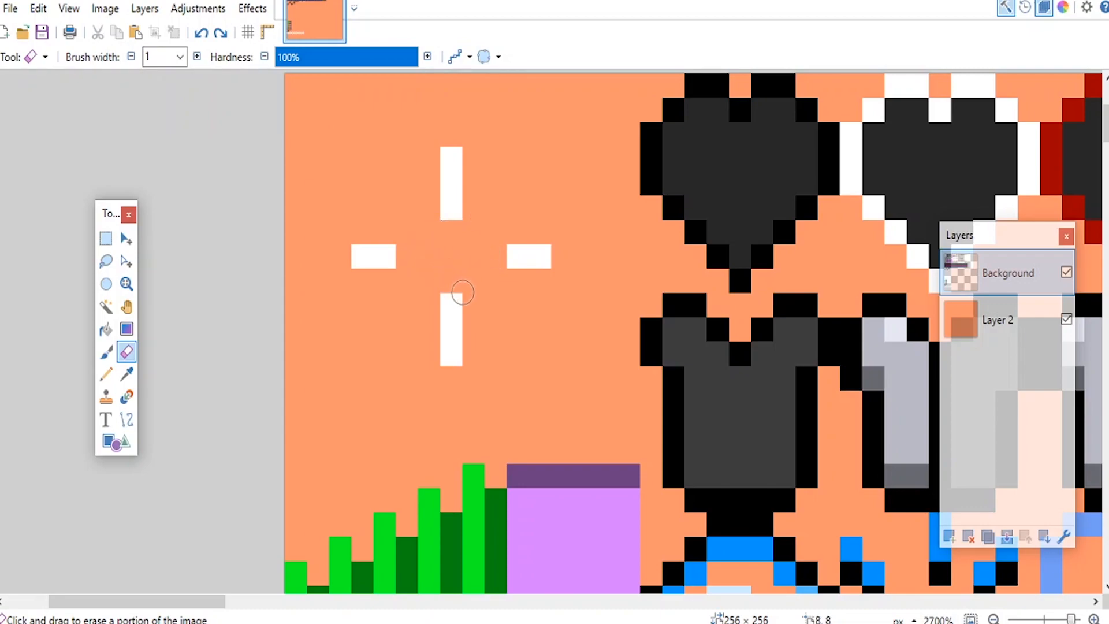
pyautogui.click(441, 207)
pyautogui.click(451, 305)
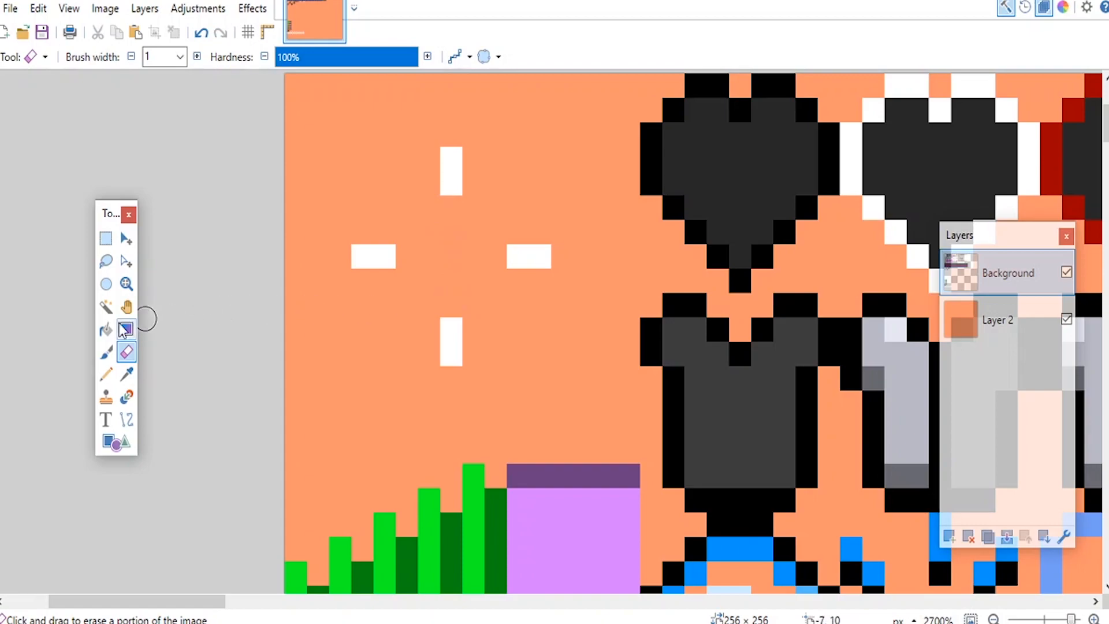
# Step: Draw a white one-pixel square outline joining the crosshair's arms and a single white pixel at its center with the Pencil
pyautogui.click(107, 374)
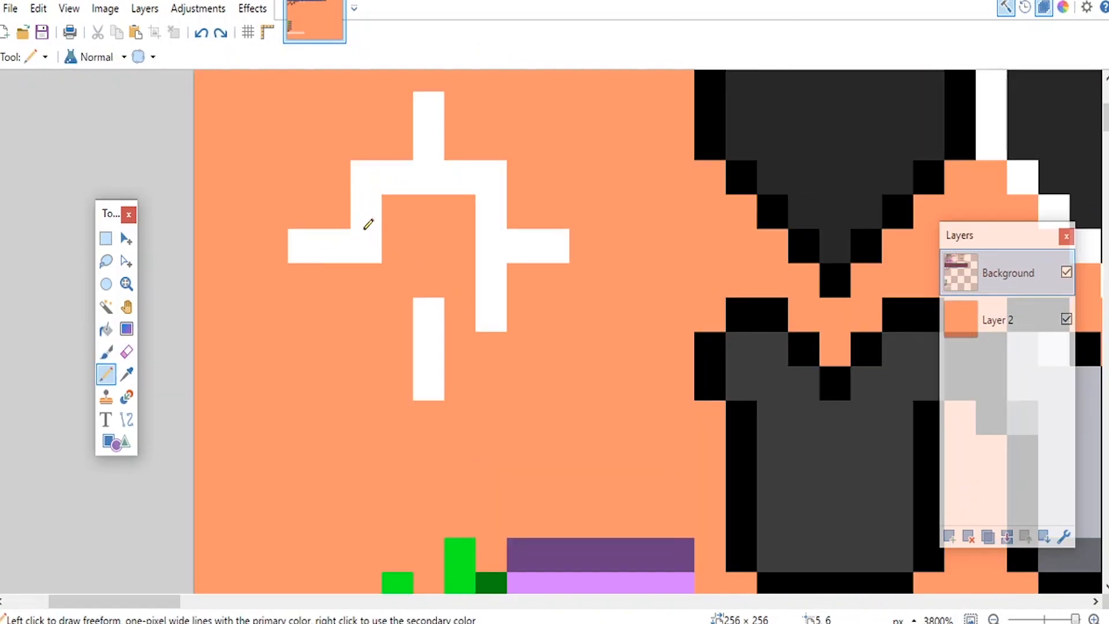
pyautogui.moveTo(368, 224)
pyautogui.mouseDown()
pyautogui.moveTo(361, 319)
pyautogui.moveTo(460, 315)
pyautogui.mouseUp()
pyautogui.click(425, 227)
pyautogui.scroll(-2, 456, 199)
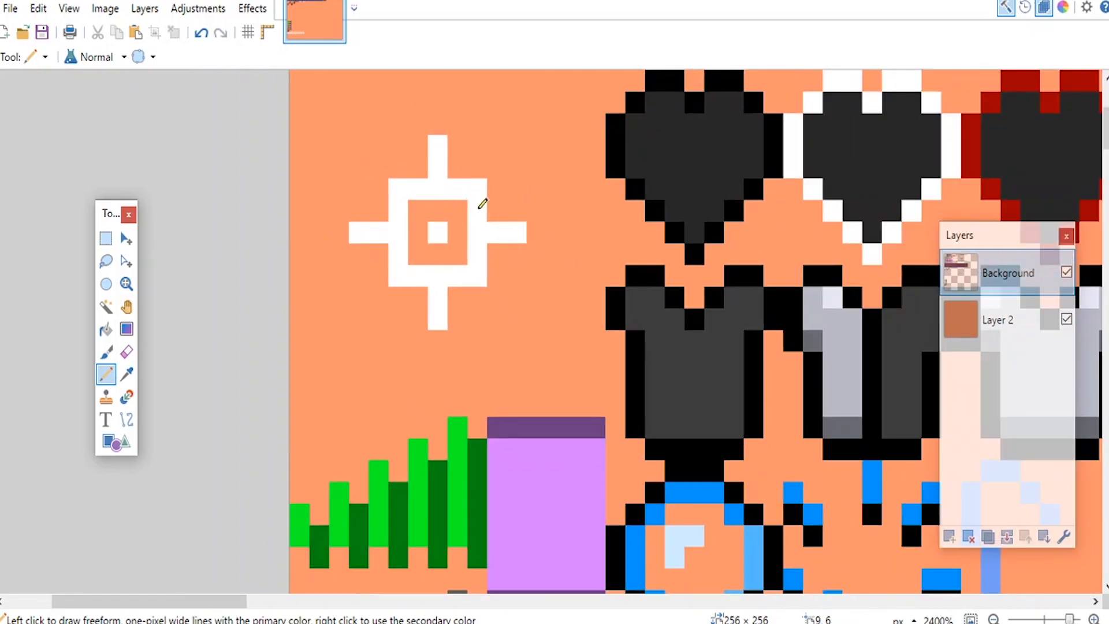
# Step: Undo the crosshair edits back to the original plus shape and redo them to compare both designs
pyautogui.hotkey('ctrl', 'z')
pyautogui.hotkey('ctrl', 'z')
pyautogui.hotkey('ctrl', 'z')
pyautogui.hotkey('ctrl', 'z')
pyautogui.hotkey('ctrl', 'z')
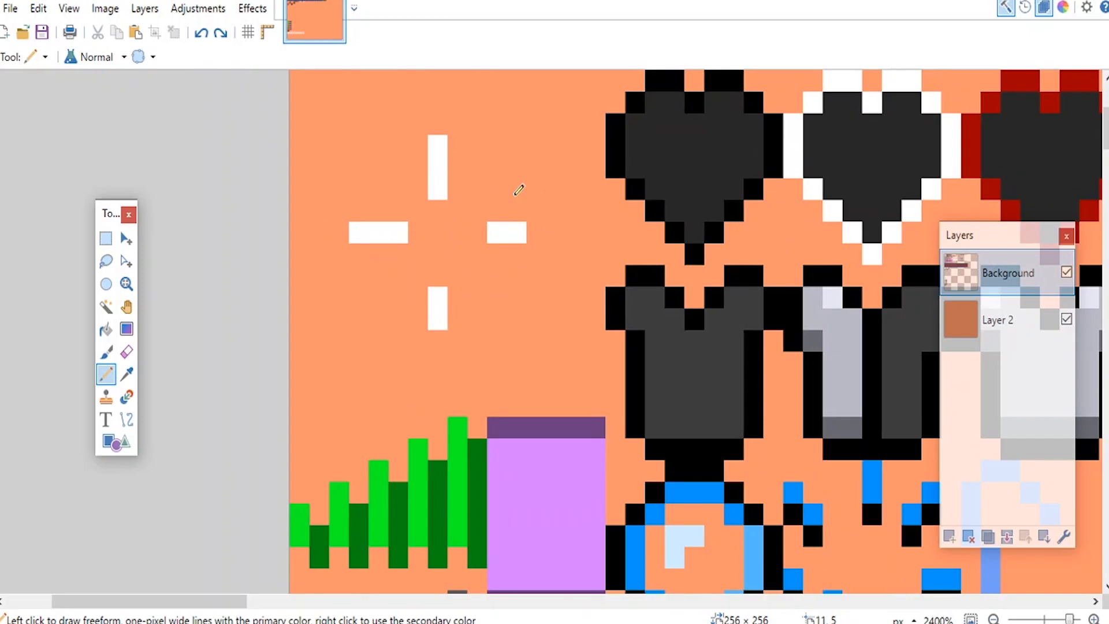
pyautogui.hotkey('ctrl', 'z')
pyautogui.hotkey('ctrl', 'z')
pyautogui.hotkey('ctrl', 'y')
pyautogui.hotkey('ctrl', 'y')
pyautogui.hotkey('ctrl', 'y')
pyautogui.hotkey('ctrl', 'y')
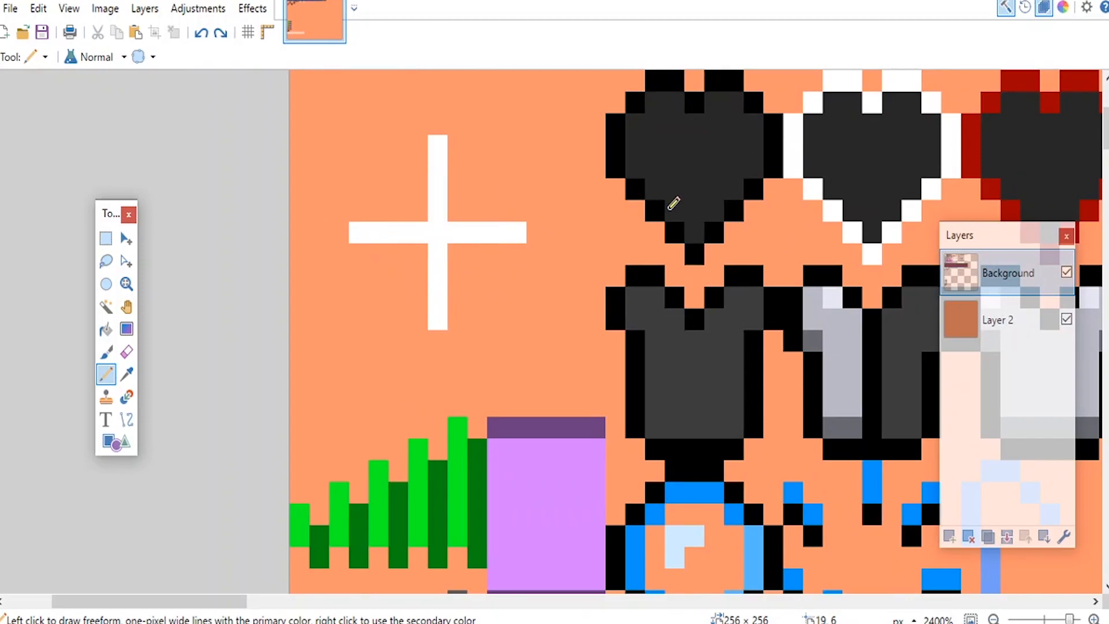
# Step: Undo the extra white pixels at the ends of the crosshair's horizontal arms
pyautogui.scroll(-3, 670, 208)
pyautogui.scroll(-3, 669, 211)
pyautogui.hotkey('ctrl', 'z')
pyautogui.hotkey('ctrl', 'z')
pyautogui.hotkey('ctrl', 'z')
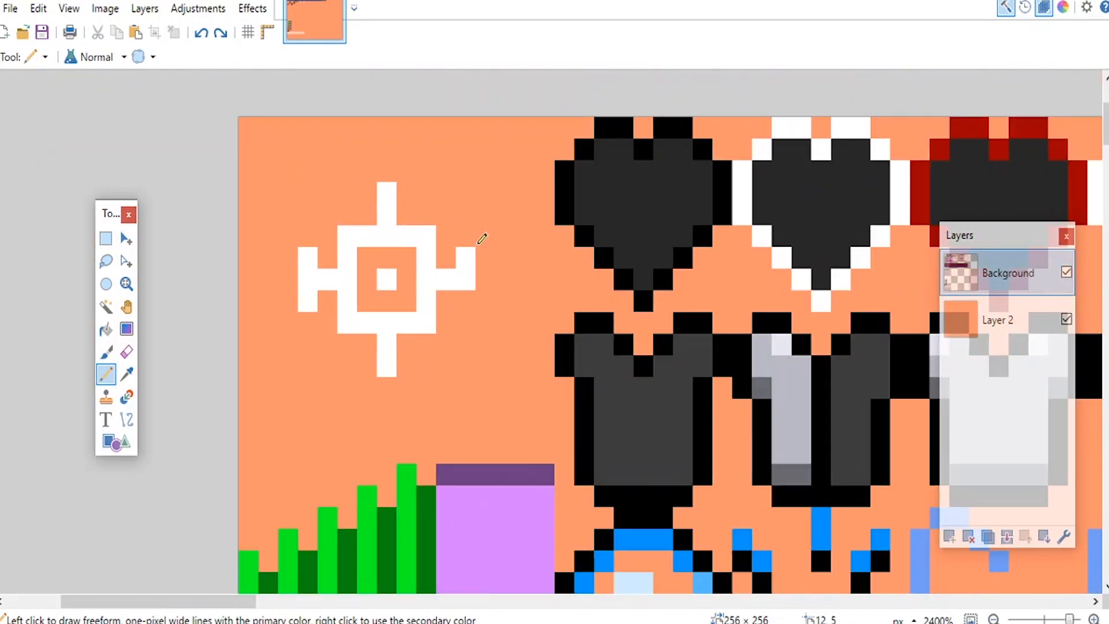
pyautogui.hotkey('ctrl', 'z')
pyautogui.hotkey('ctrl', 'z')
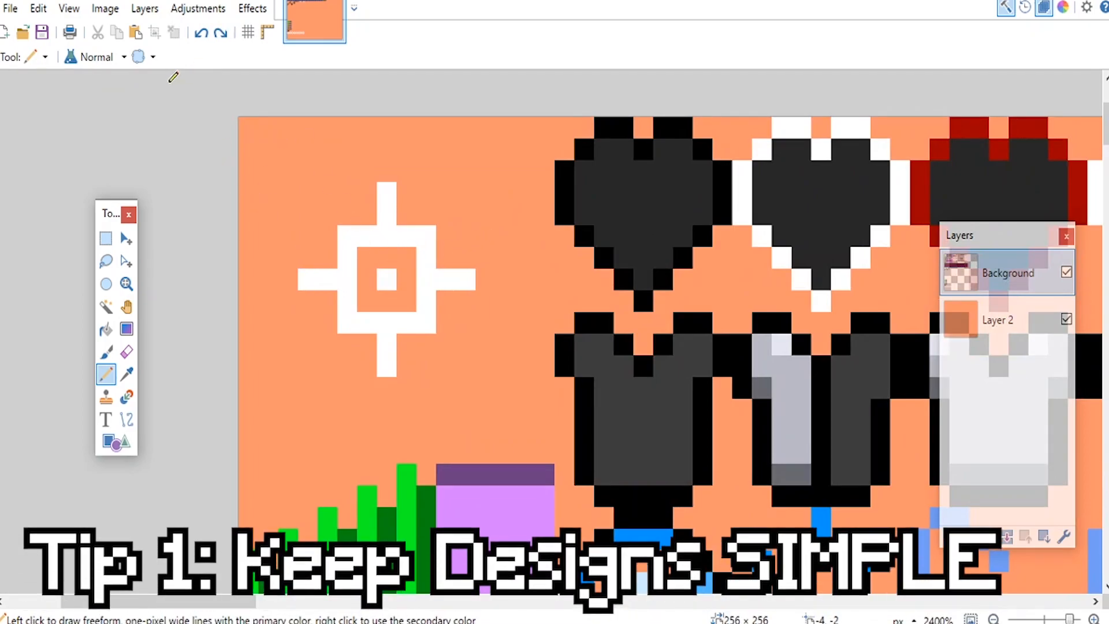
# Step: Examine the redrawn crosshair up close and the rows of heart, armor and hunger icons in the sheet
pyautogui.scroll(3, 321, 188)
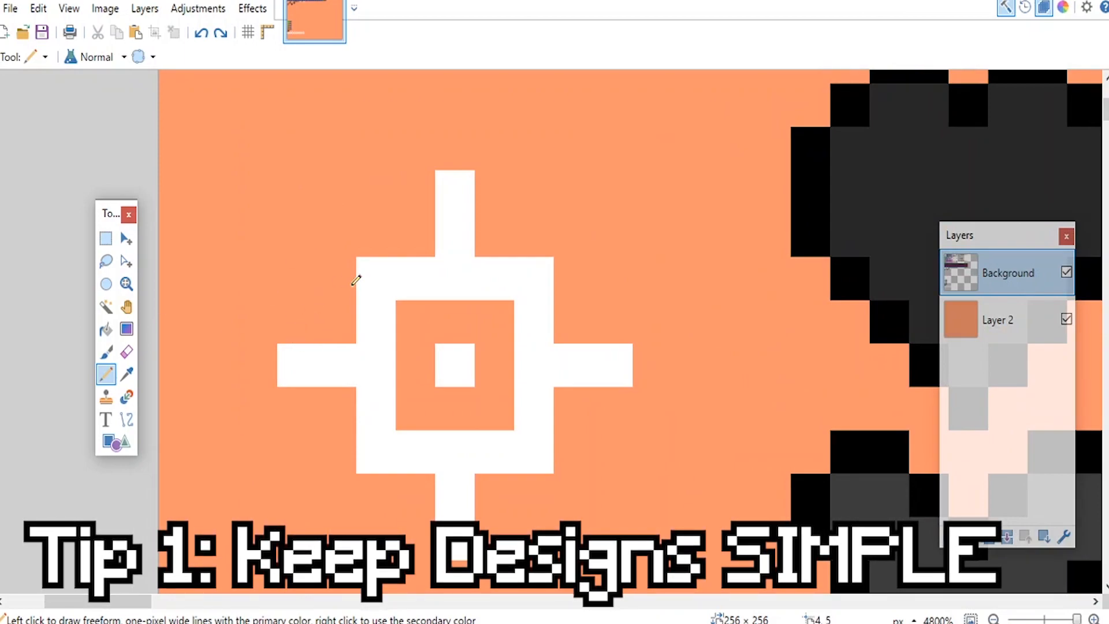
pyautogui.scroll(-6, 521, 328)
pyautogui.scroll(5, 221, 321)
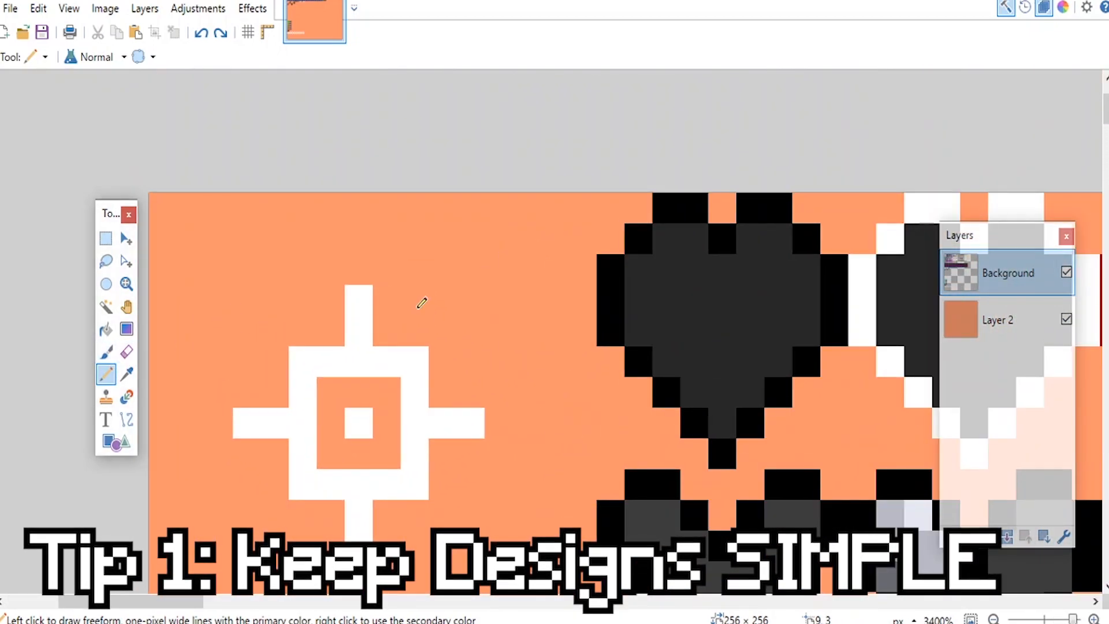
pyautogui.scroll(-2, 536, 317)
pyautogui.scroll(-5, 696, 325)
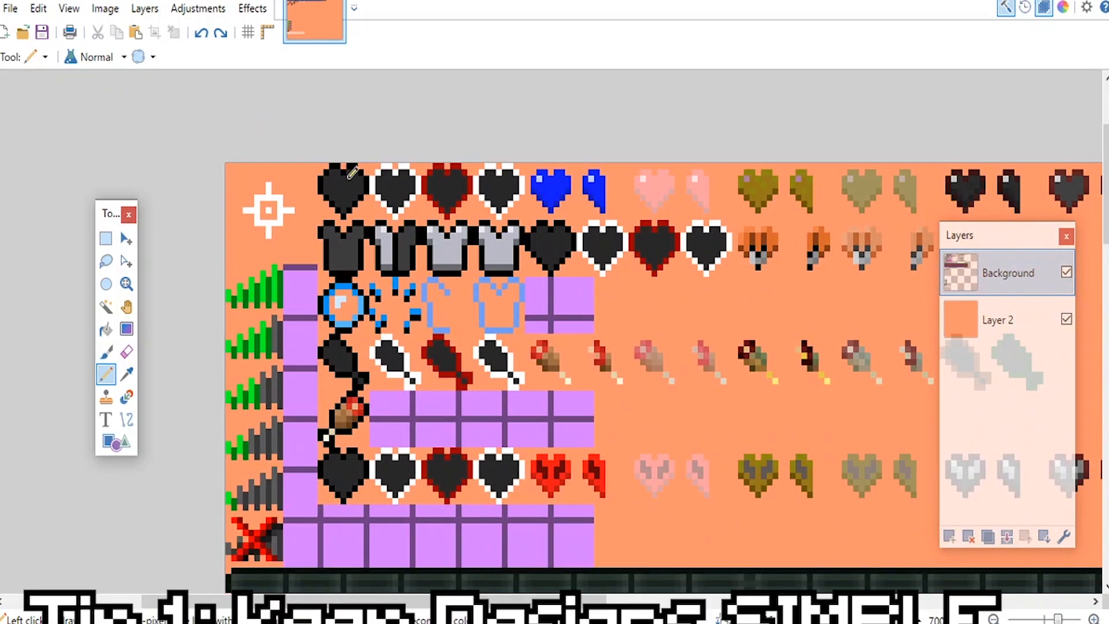
pyautogui.scroll(4, 647, 336)
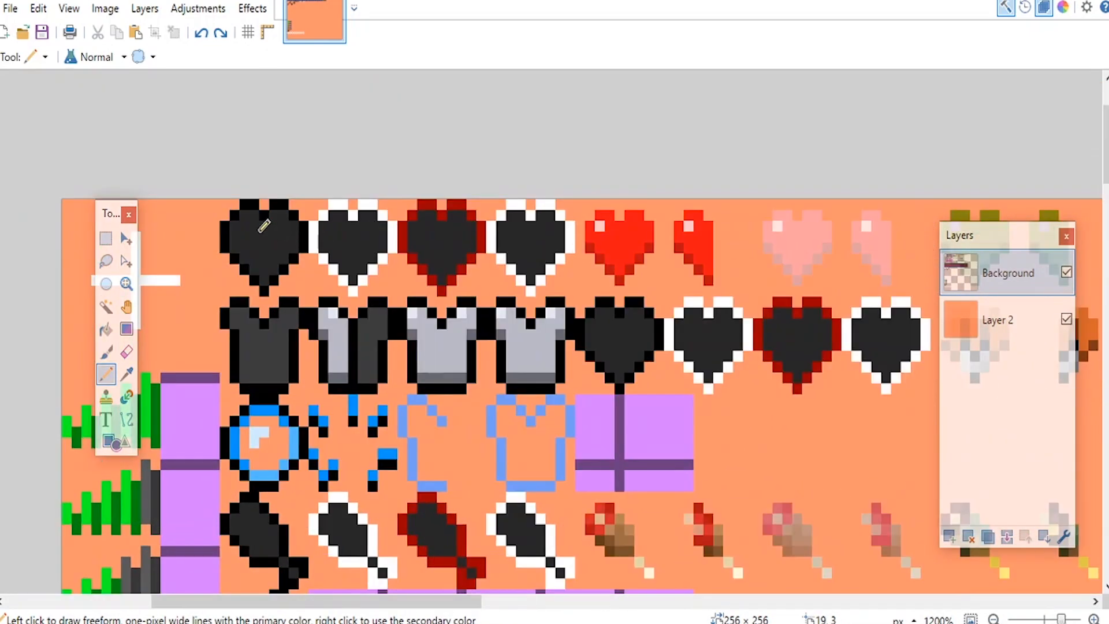
pyautogui.scroll(-2, 820, 245)
pyautogui.moveTo(918, 233); pyautogui.dragTo(240, 207)
pyautogui.scroll(1, 507, 220)
pyautogui.moveTo(656, 203); pyautogui.dragTo(943, 235)
pyautogui.moveTo(449, 207); pyautogui.dragTo(784, 224)
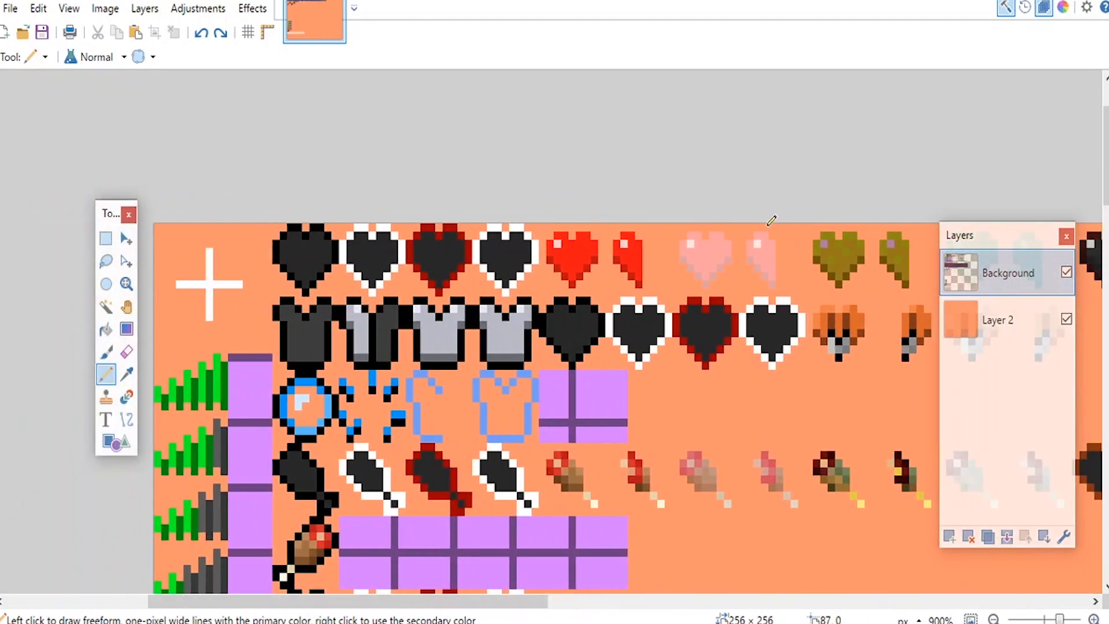
pyautogui.scroll(2, 535, 234)
pyautogui.scroll(-1, 566, 235)
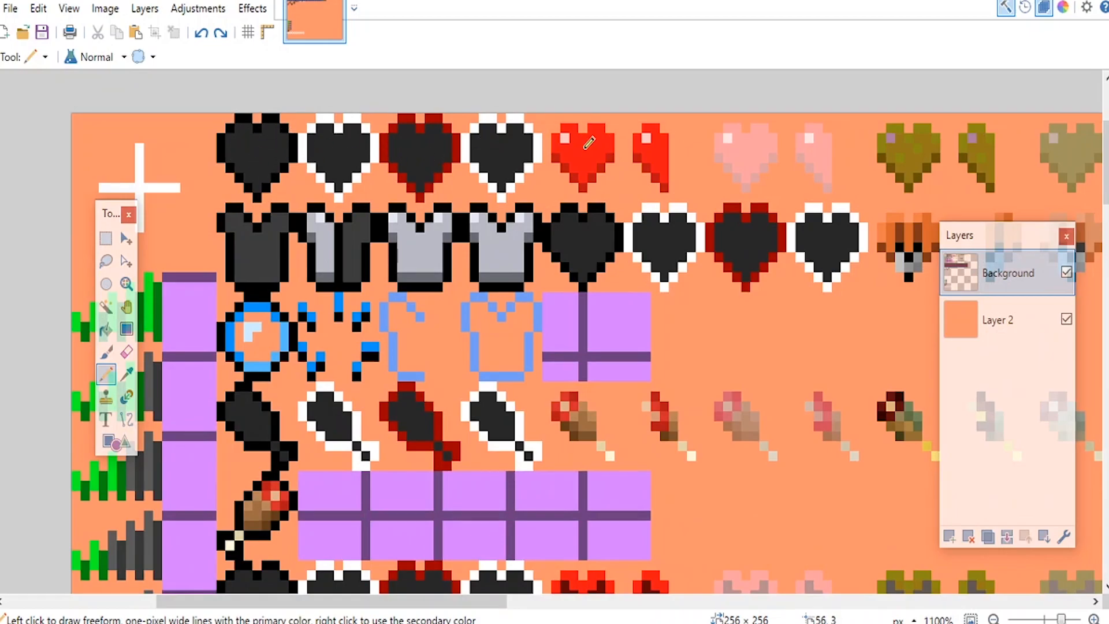
pyautogui.scroll(-1, 507, 337)
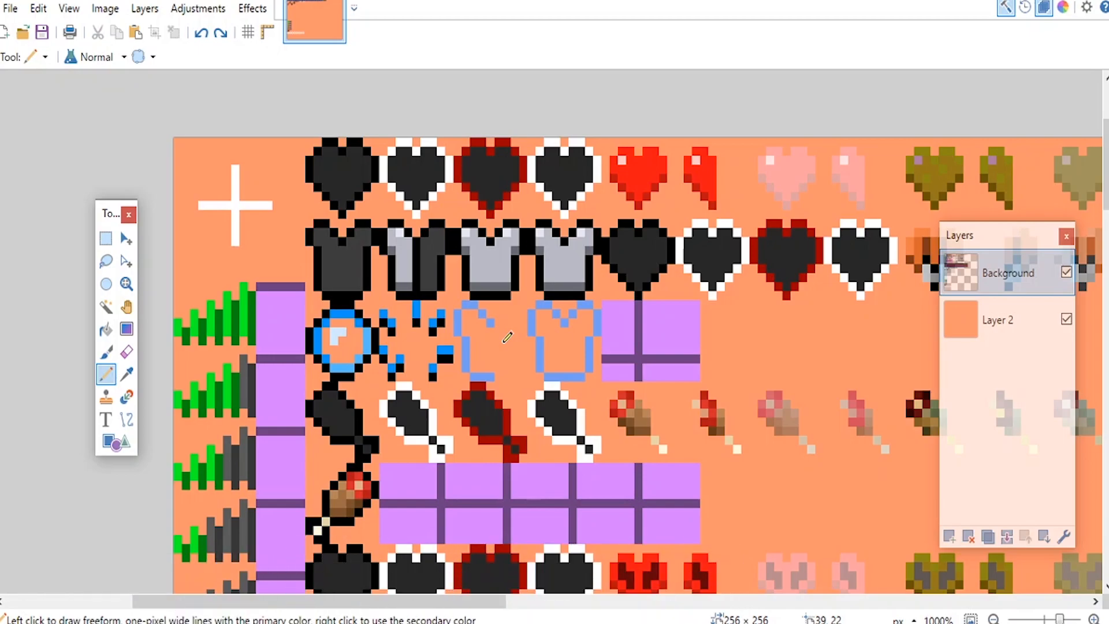
pyautogui.scroll(-7, 619, 264)
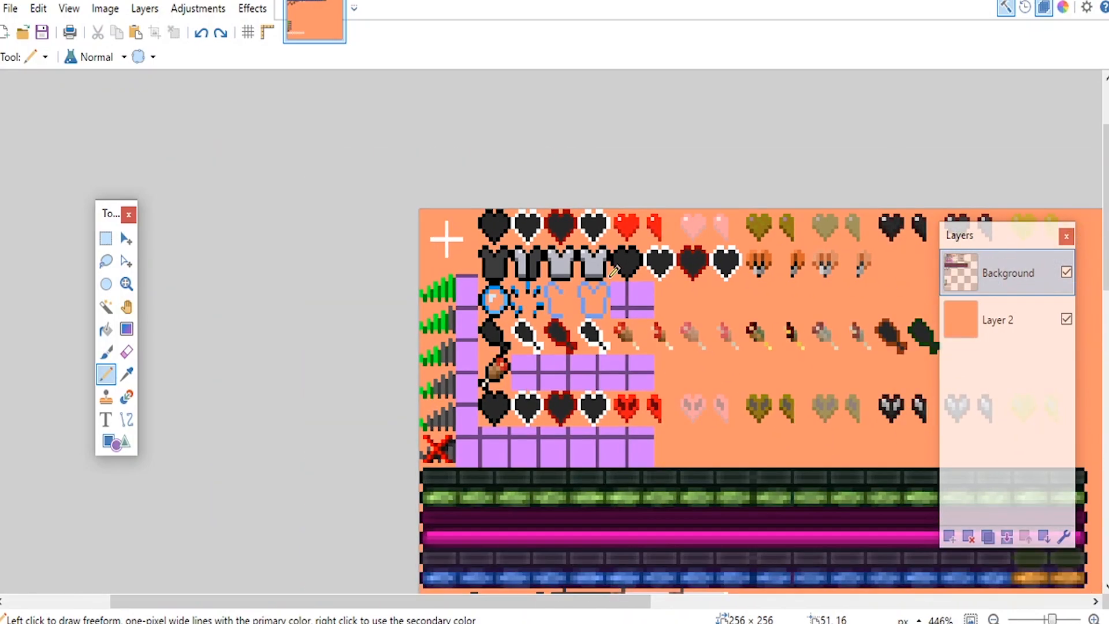
pyautogui.scroll(7, 628, 281)
pyautogui.scroll(1, 631, 272)
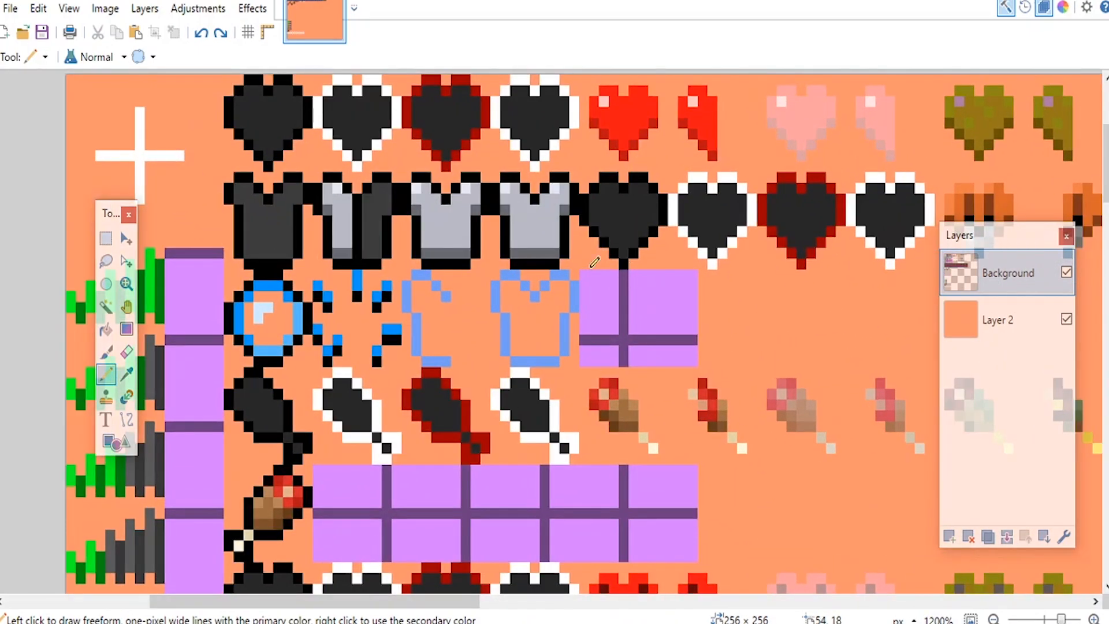
pyautogui.scroll(2, 599, 211)
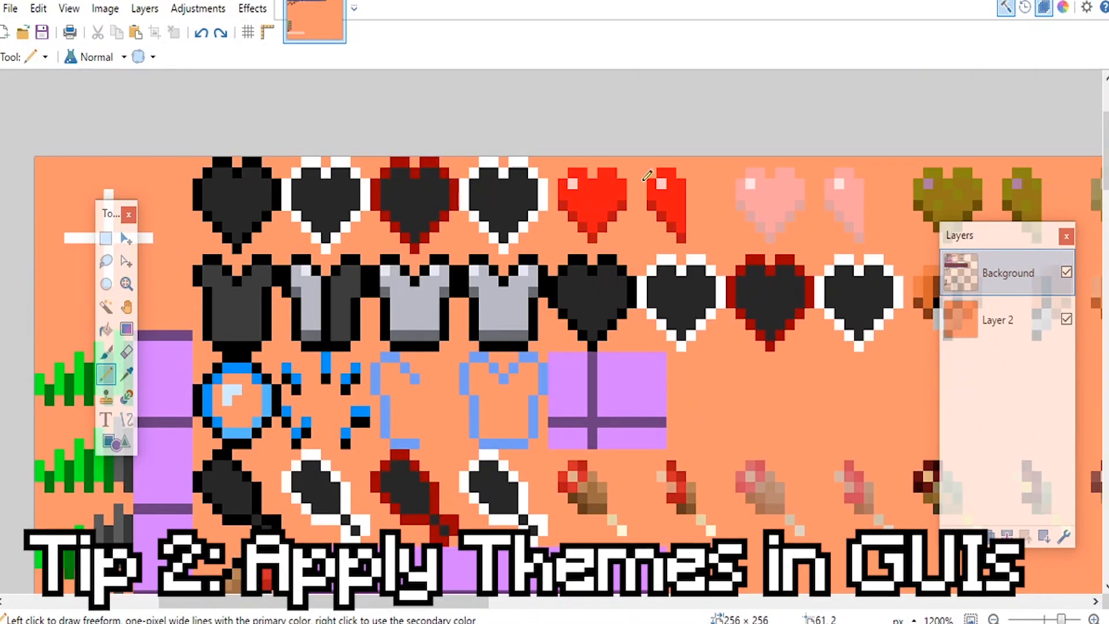
# Step: Select the full and half red hearts in the first row and turn them blue with a Hue/Saturation hue of about -121
pyautogui.scroll(3, 647, 177)
pyautogui.click(106, 238)
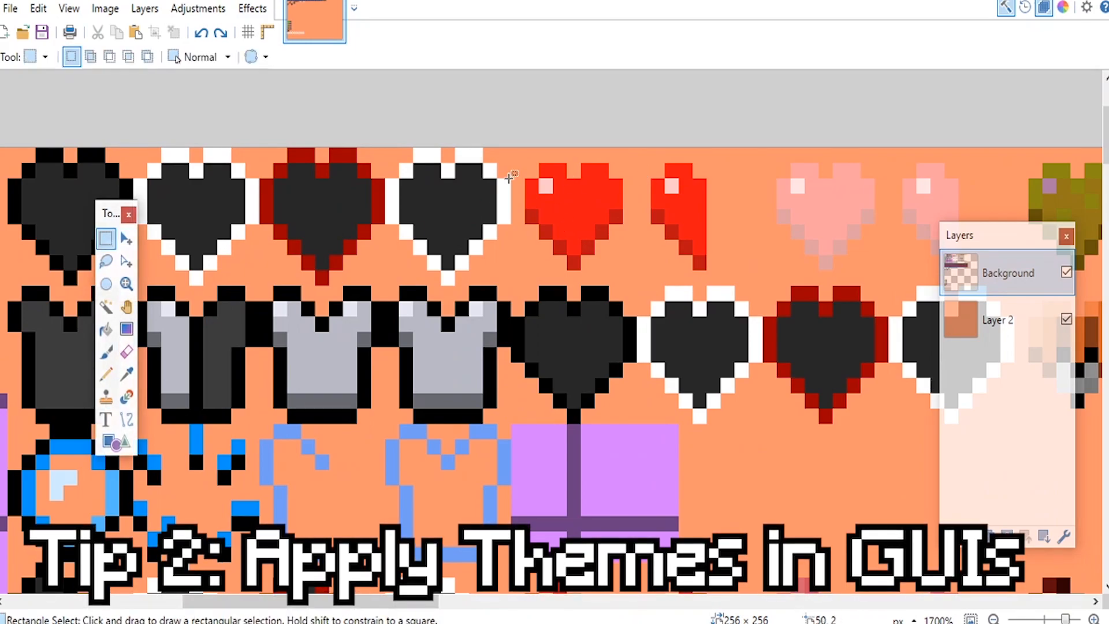
pyautogui.moveTo(524, 164); pyautogui.dragTo(706, 269)
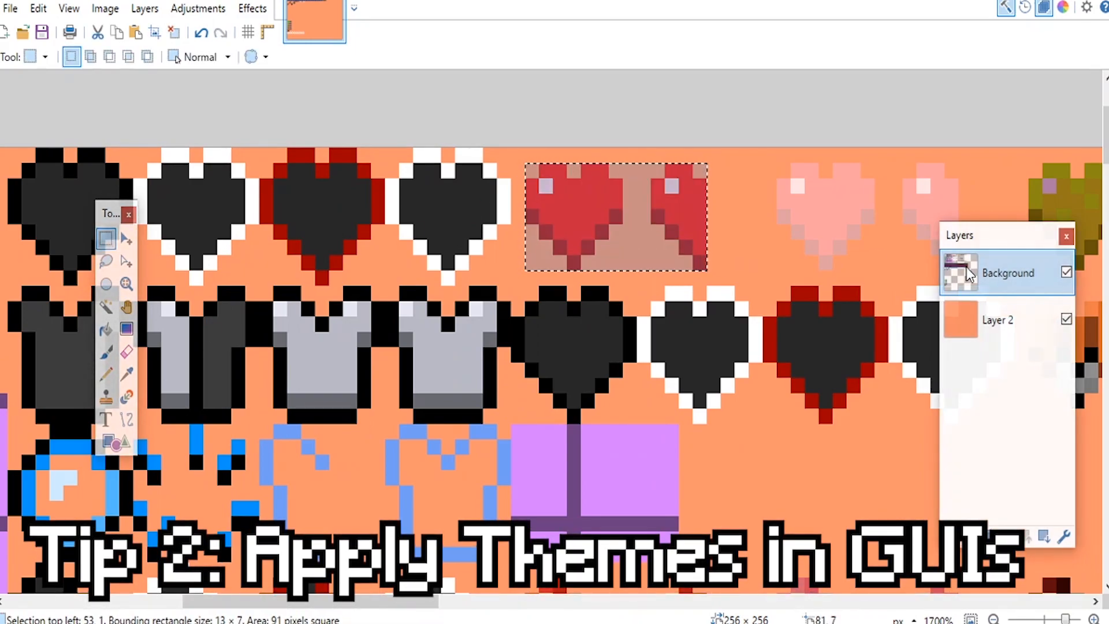
pyautogui.click(197, 8)
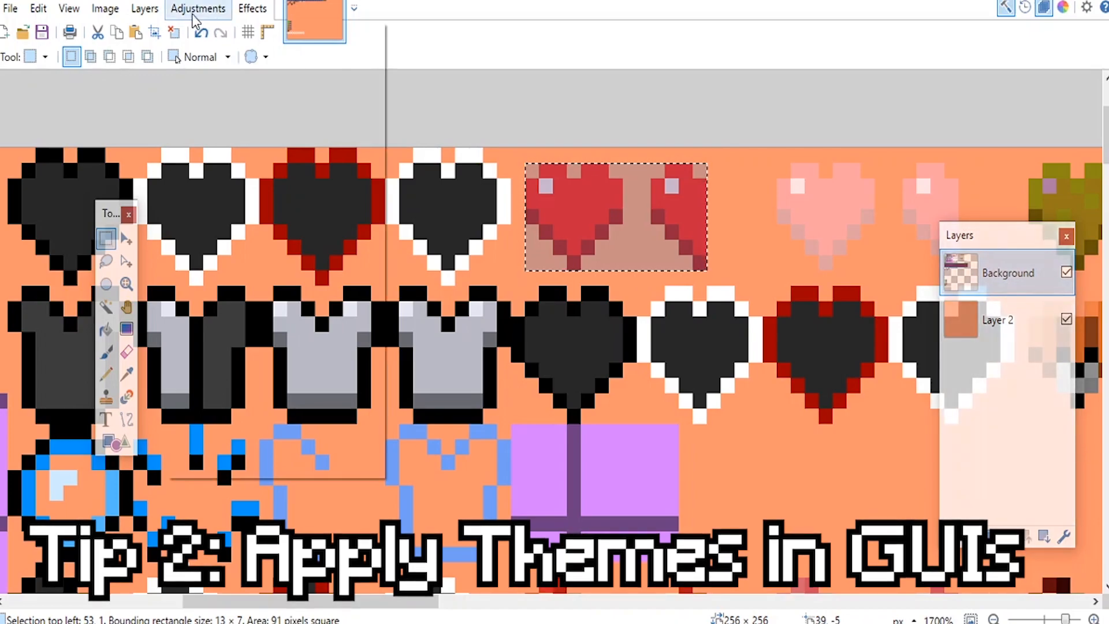
pyautogui.click(213, 336)
pyautogui.moveTo(554, 212); pyautogui.dragTo(314, 220)
pyautogui.moveTo(280, 268); pyautogui.dragTo(222, 283)
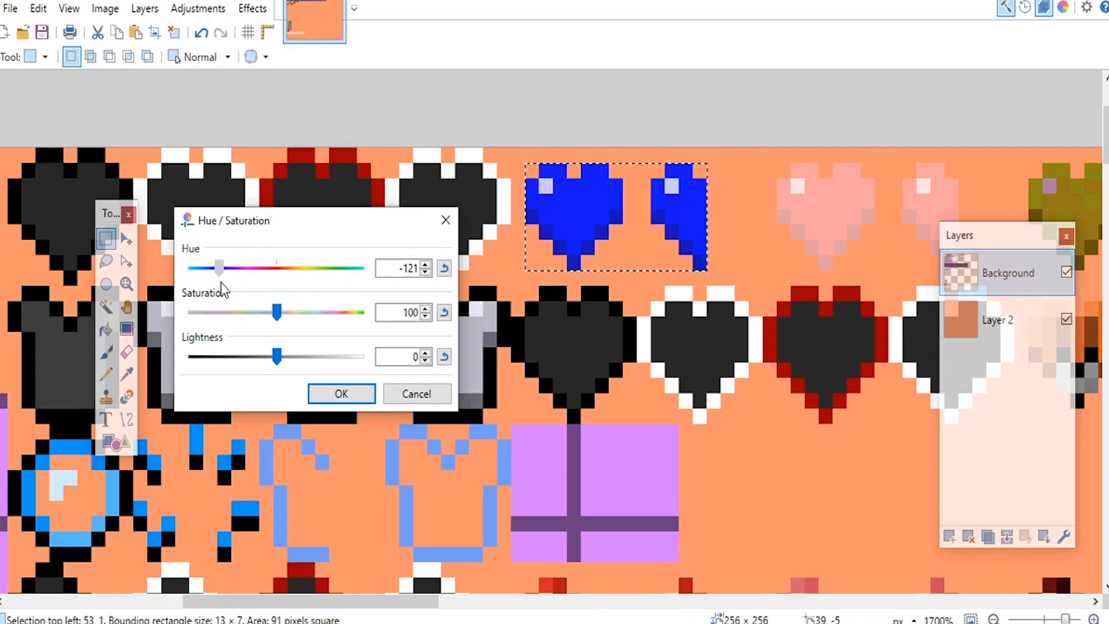
pyautogui.click(427, 274)
pyautogui.click(341, 393)
# Step: Mark out the first empty heart container, clear the selection, and compare the heart containers with the blue hearts
pyautogui.click(420, 229)
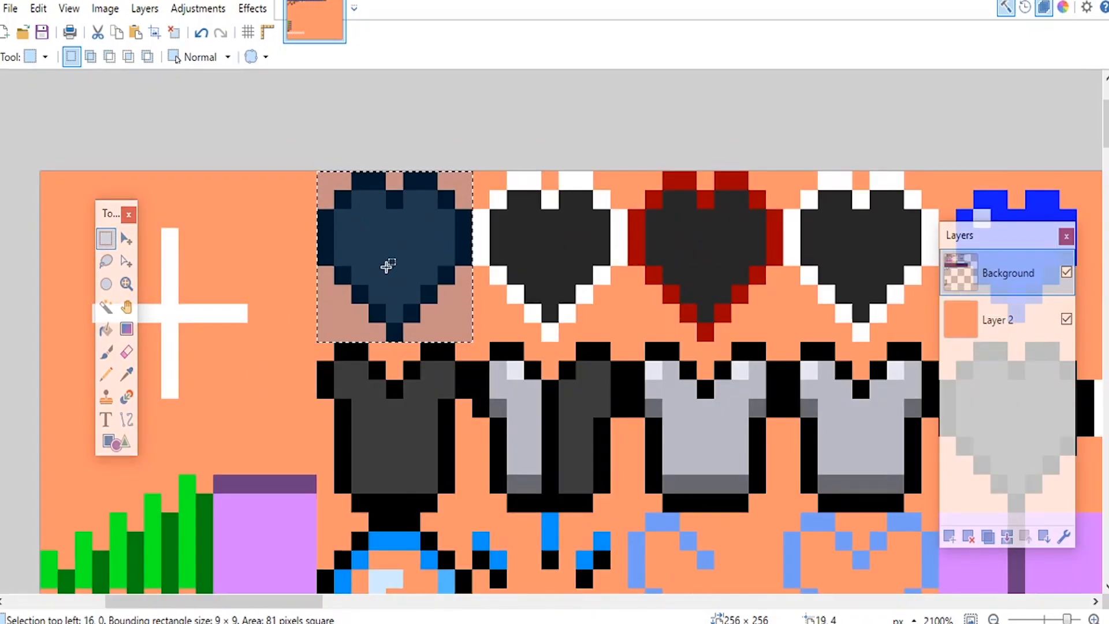
pyautogui.click(323, 227)
pyautogui.scroll(-3, 548, 216)
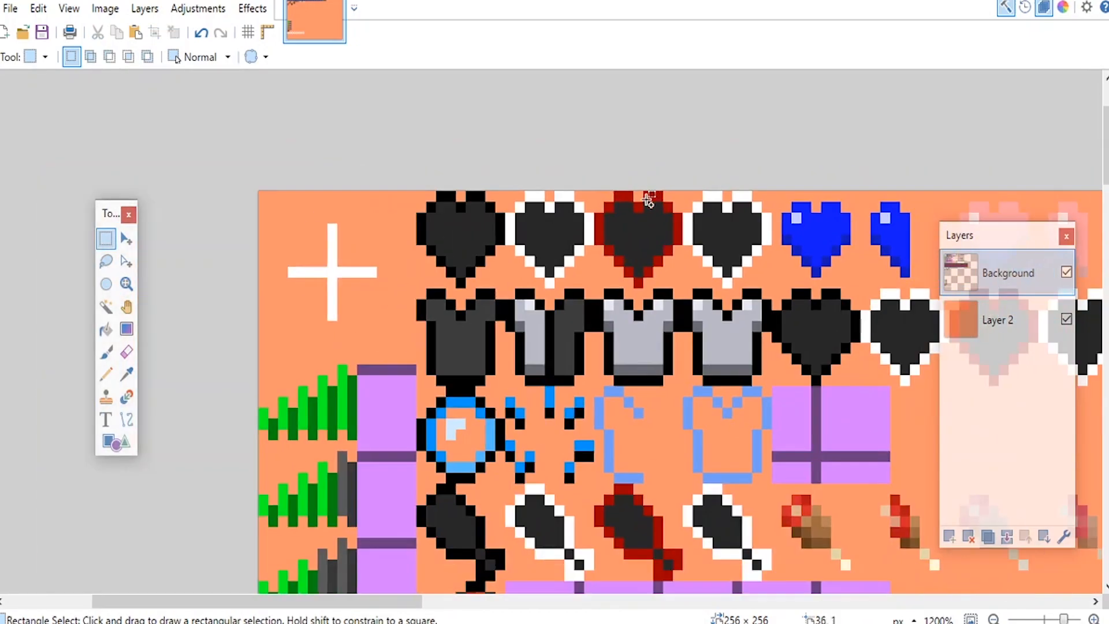
pyautogui.moveTo(632, 197); pyautogui.dragTo(445, 206)
pyautogui.scroll(1, 446, 205)
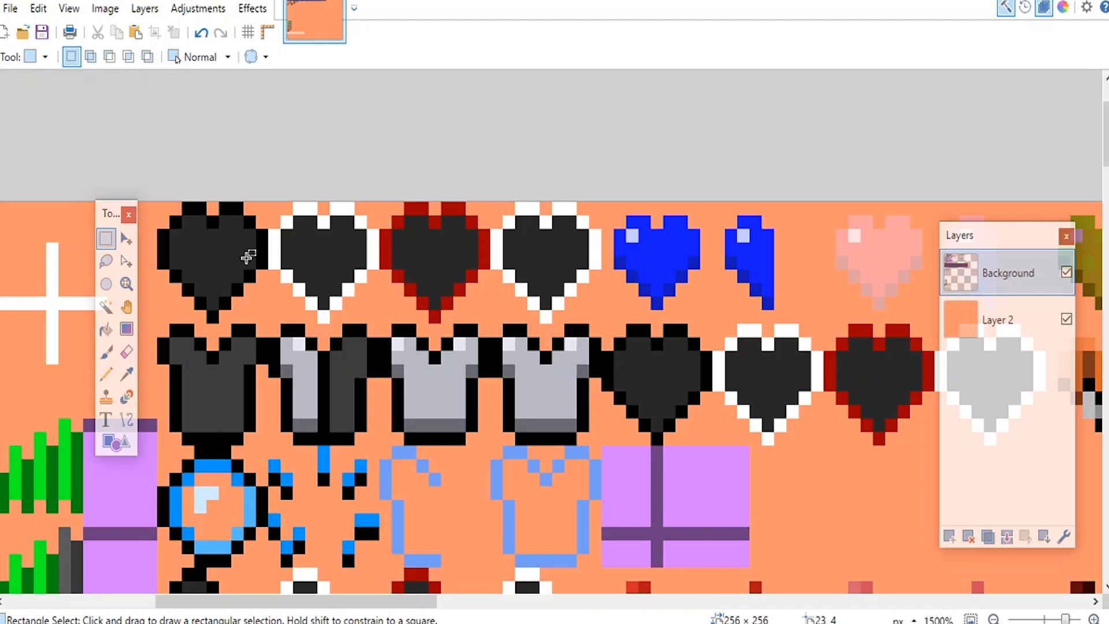
pyautogui.scroll(-2, 668, 252)
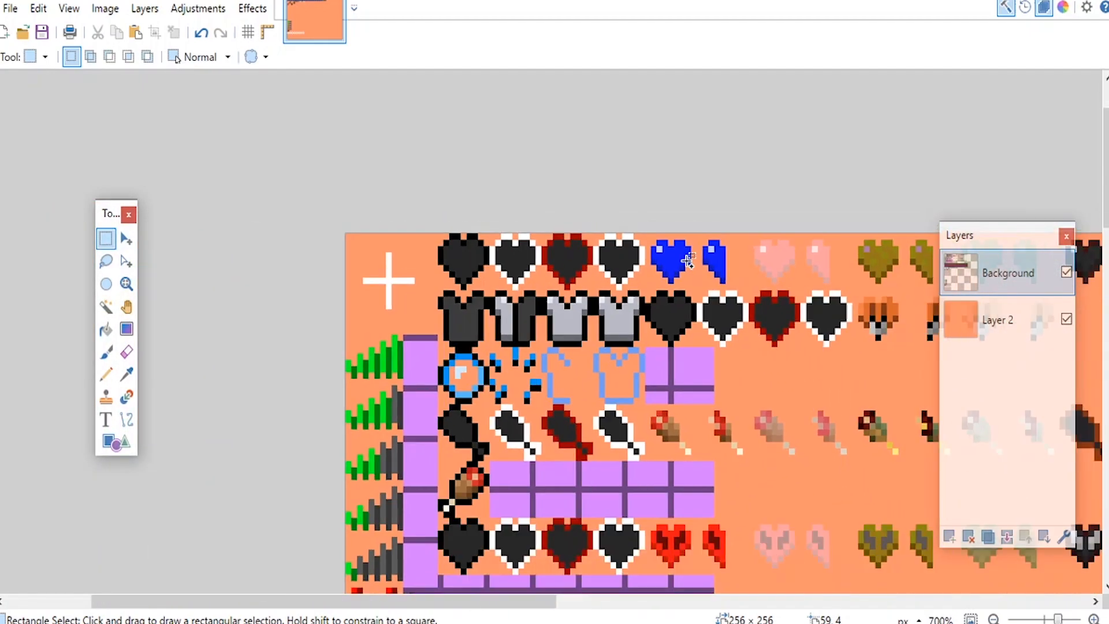
# Step: Examine the hunger icons up close and the experience and jump bars below the icon rows
pyautogui.scroll(1, 592, 321)
pyautogui.press('p')
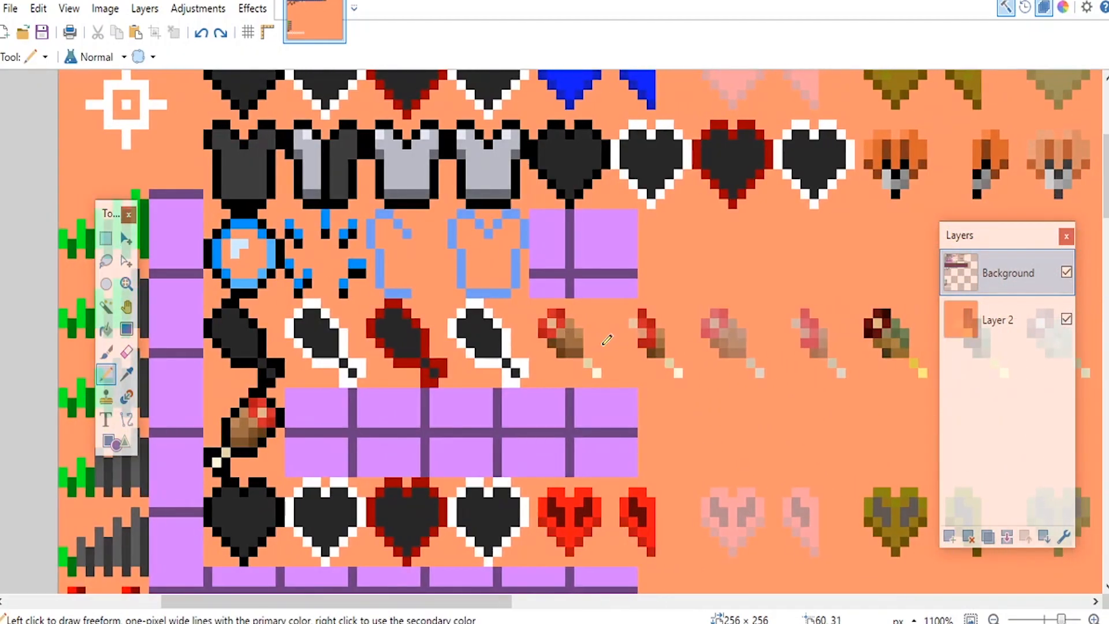
pyautogui.scroll(5, 606, 345)
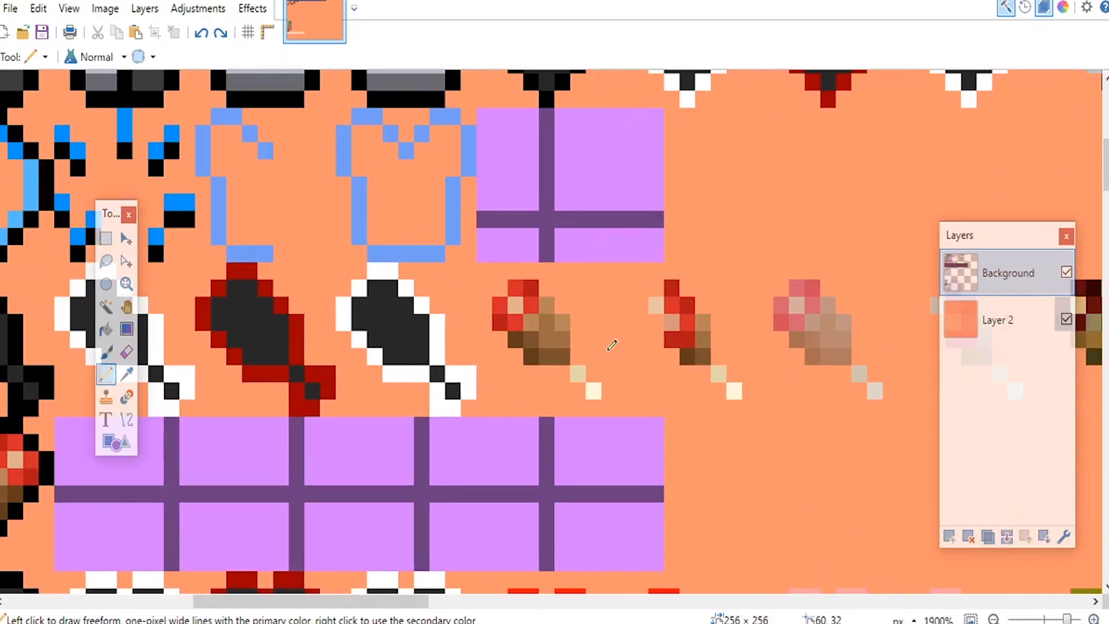
pyautogui.scroll(-4, 481, 339)
pyautogui.scroll(-2, 506, 278)
pyautogui.scroll(1, 512, 270)
pyautogui.moveTo(511, 278); pyautogui.dragTo(545, 274)
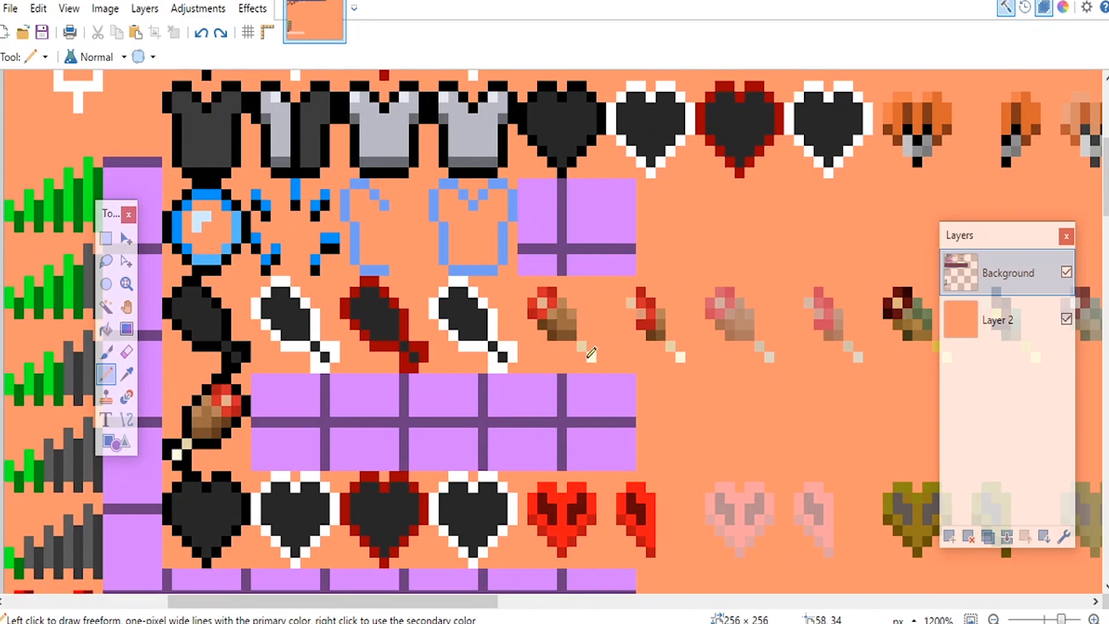
pyautogui.scroll(-3, 521, 333)
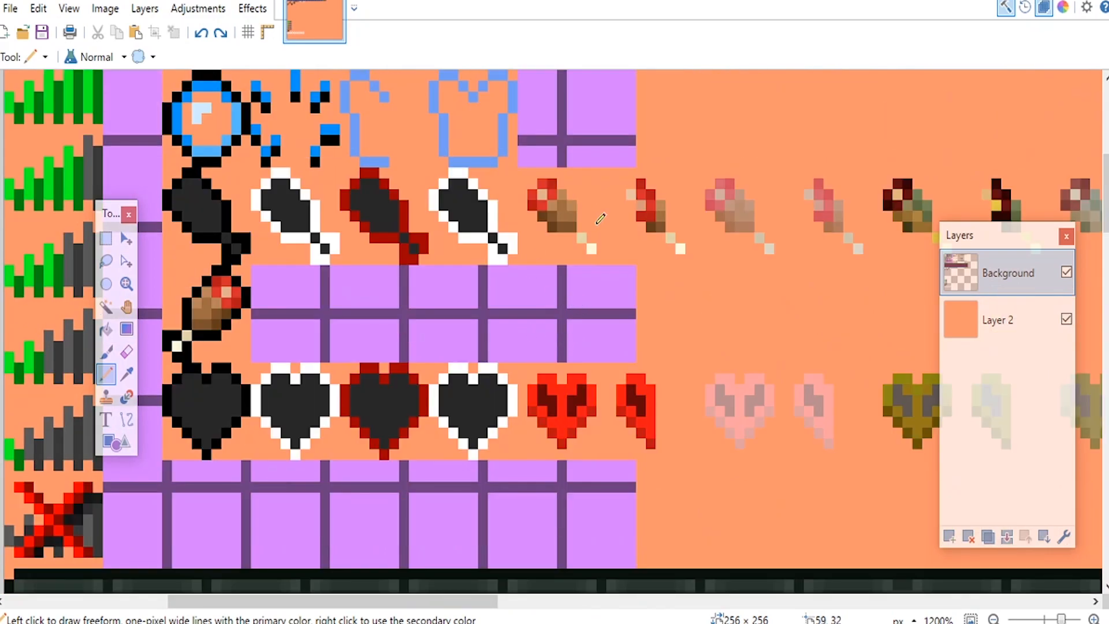
pyautogui.scroll(-5, 546, 218)
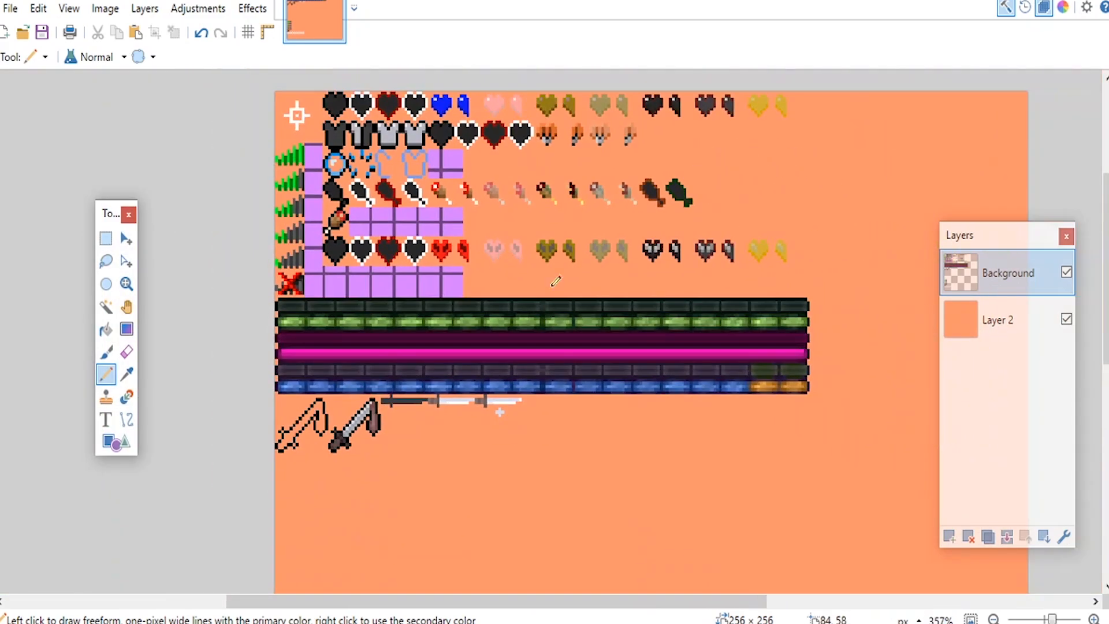
pyautogui.scroll(1, 873, 301)
pyautogui.scroll(1, 870, 304)
pyautogui.moveTo(721, 320); pyautogui.dragTo(863, 315)
pyautogui.scroll(-1, 844, 305)
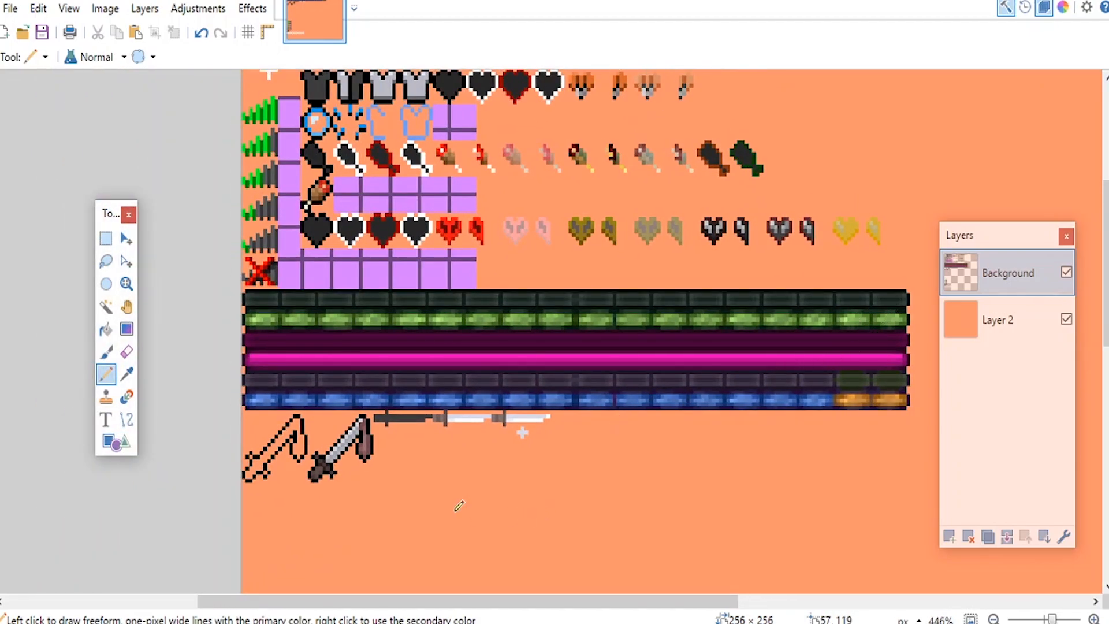
# Step: Select the filled green experience bar, turn it gray with Hue/Saturation at default hue and saturation 0, and clear the selection
pyautogui.press('s')
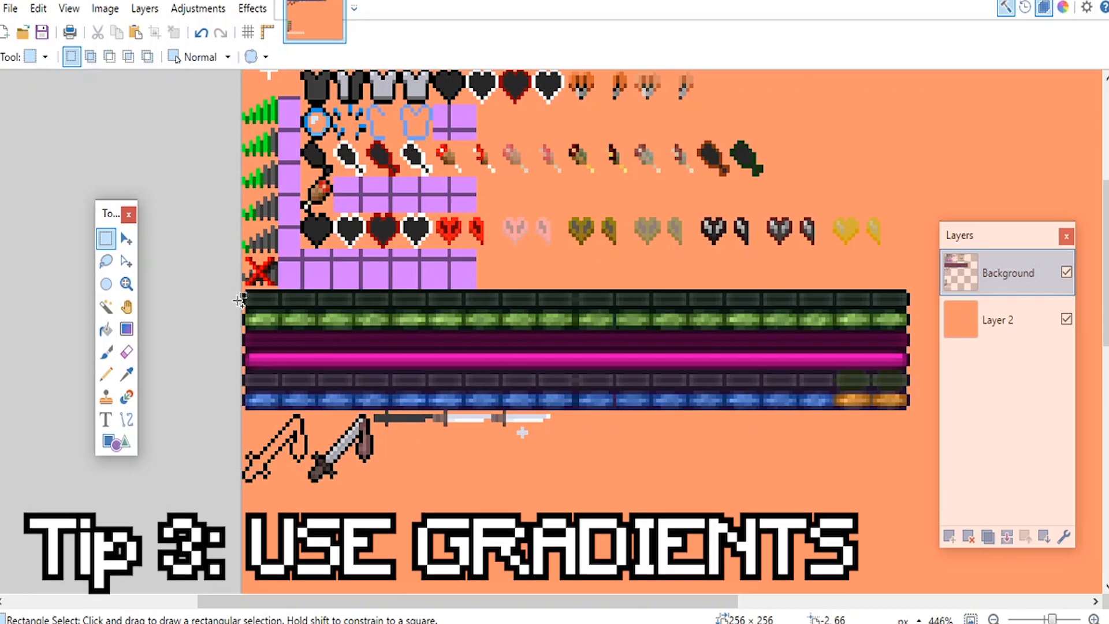
pyautogui.scroll(3, 237, 301)
pyautogui.moveTo(243, 323)
pyautogui.mouseDown()
pyautogui.moveTo(265, 345)
pyautogui.moveTo(936, 347)
pyautogui.moveTo(505, 367)
pyautogui.moveTo(513, 360)
pyautogui.mouseUp()
pyautogui.click(185, 8)
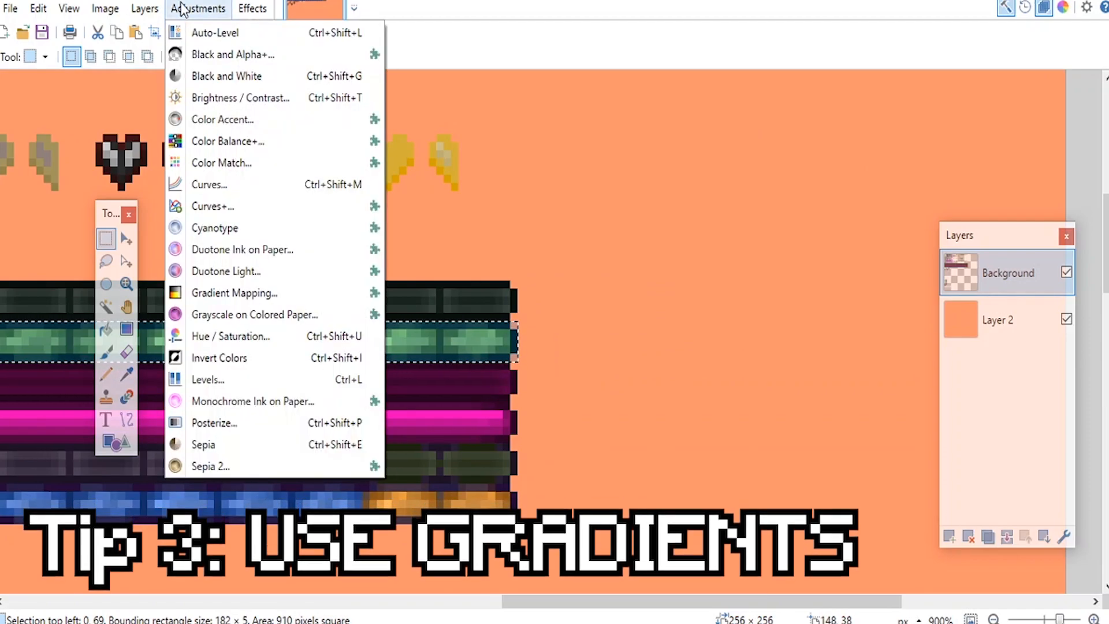
pyautogui.click(220, 334)
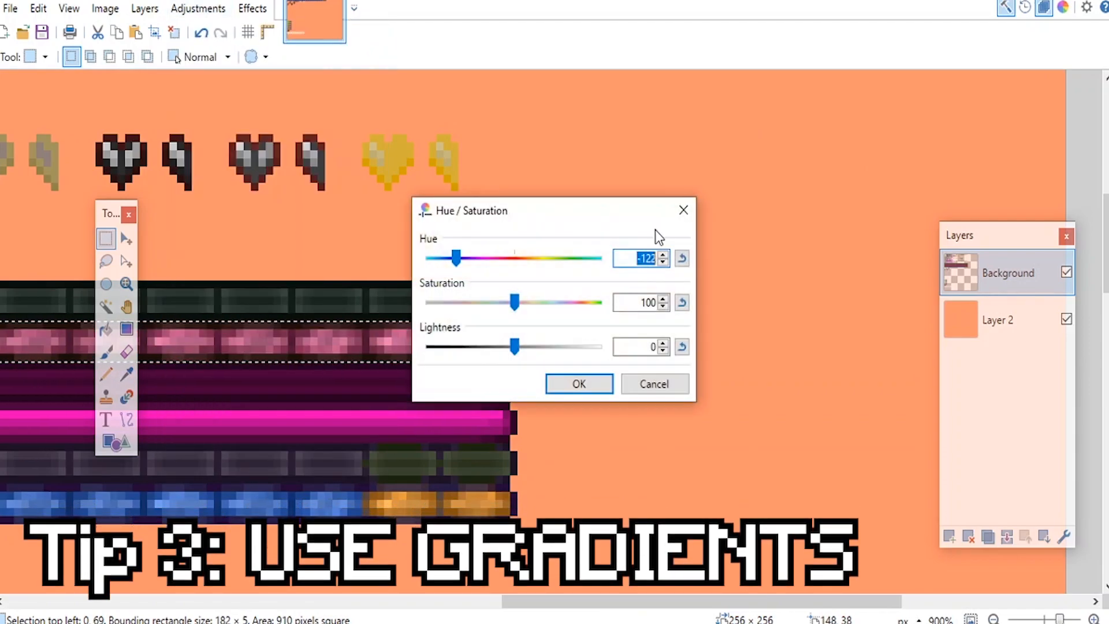
pyautogui.click(682, 258)
pyautogui.moveTo(514, 302); pyautogui.dragTo(365, 310)
pyautogui.click(564, 383)
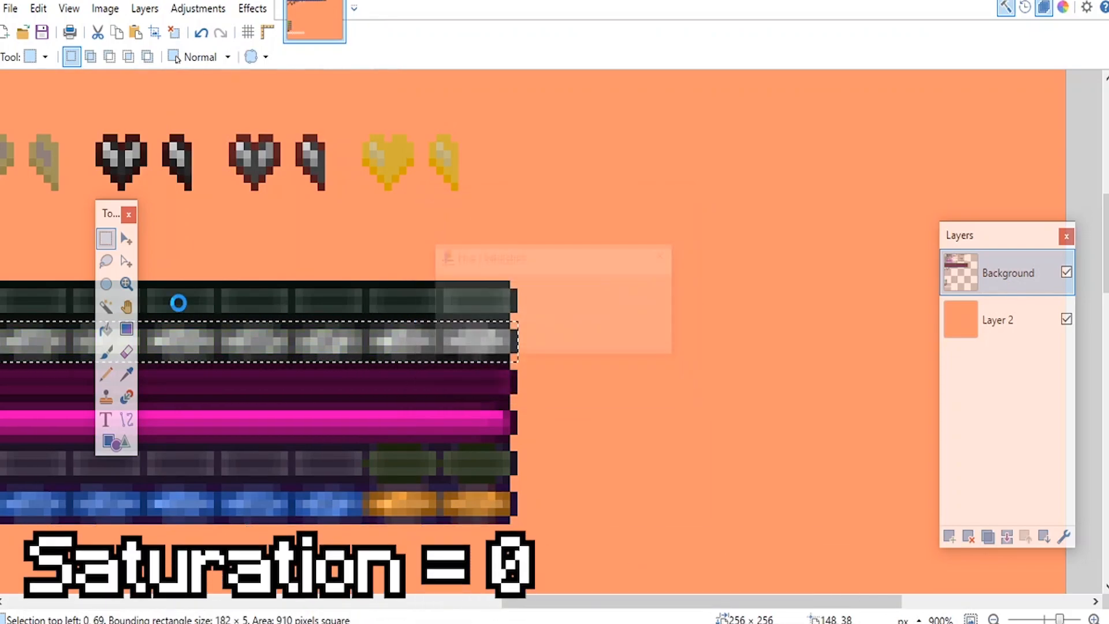
pyautogui.click(275, 264)
# Step: Add a new layer above Background and select the 182 × 5 pixel area of the gray experience bar on it
pyautogui.scroll(2, 339, 258)
pyautogui.moveTo(339, 258); pyautogui.dragTo(948, 144)
pyautogui.scroll(-4, 893, 173)
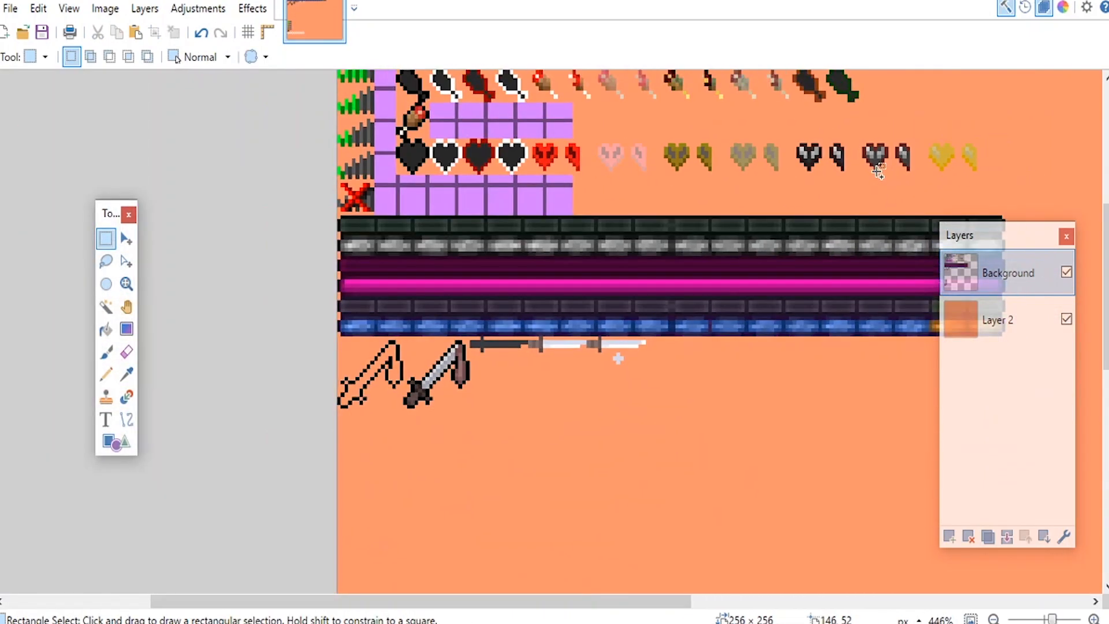
pyautogui.moveTo(877, 172); pyautogui.dragTo(697, 197)
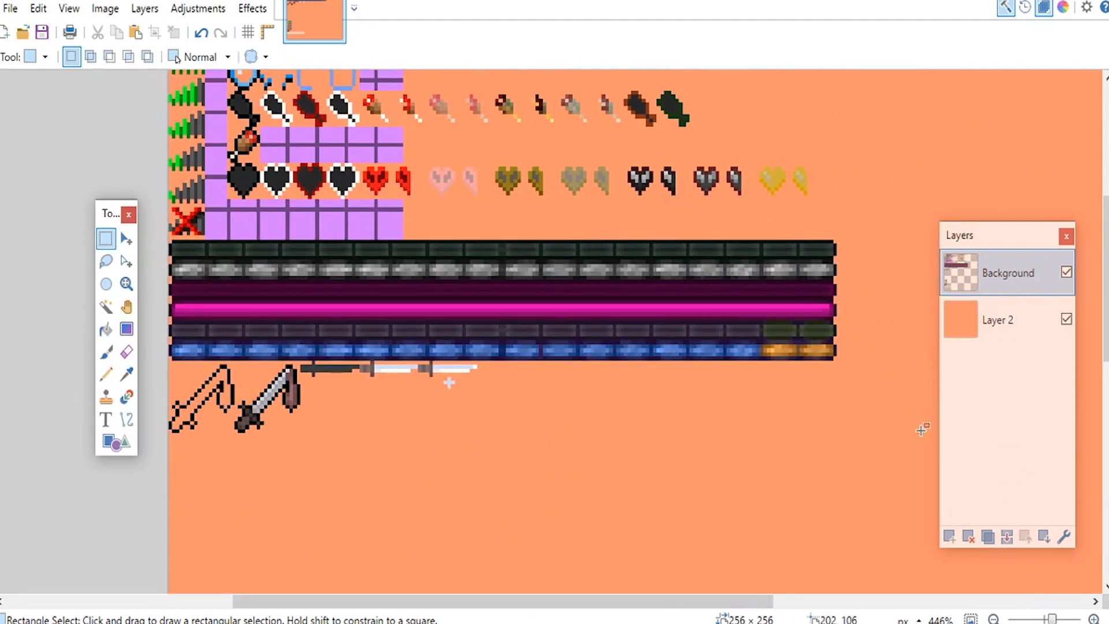
pyautogui.moveTo(369, 265); pyautogui.dragTo(552, 277)
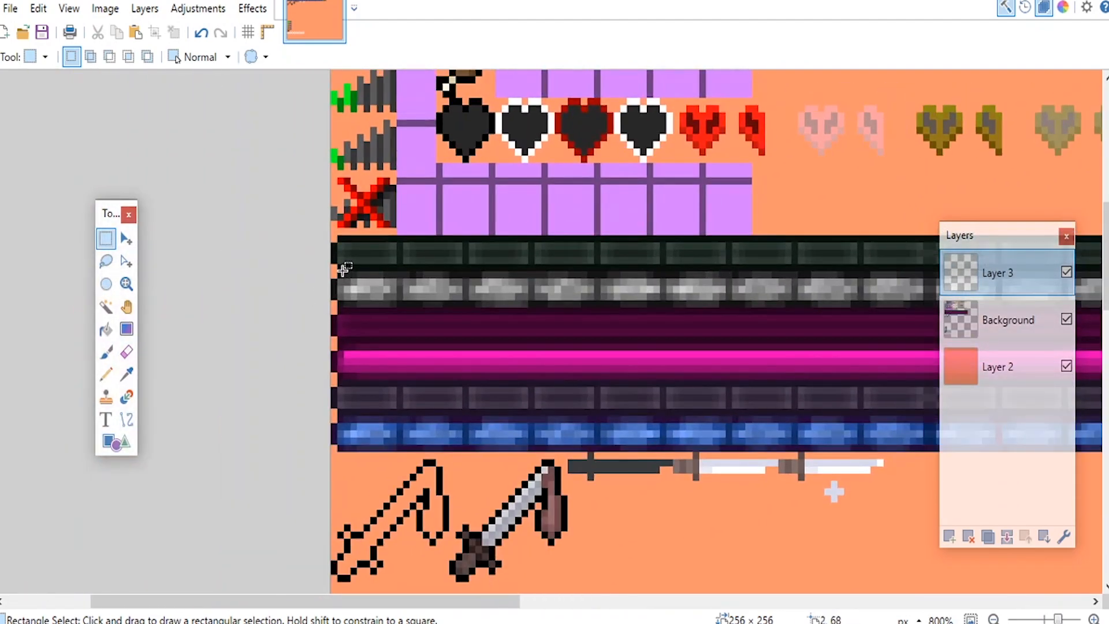
pyautogui.scroll(2, 338, 272)
pyautogui.moveTo(334, 274); pyautogui.dragTo(342, 283)
pyautogui.click(337, 377)
pyautogui.moveTo(336, 383); pyautogui.dragTo(579, 415)
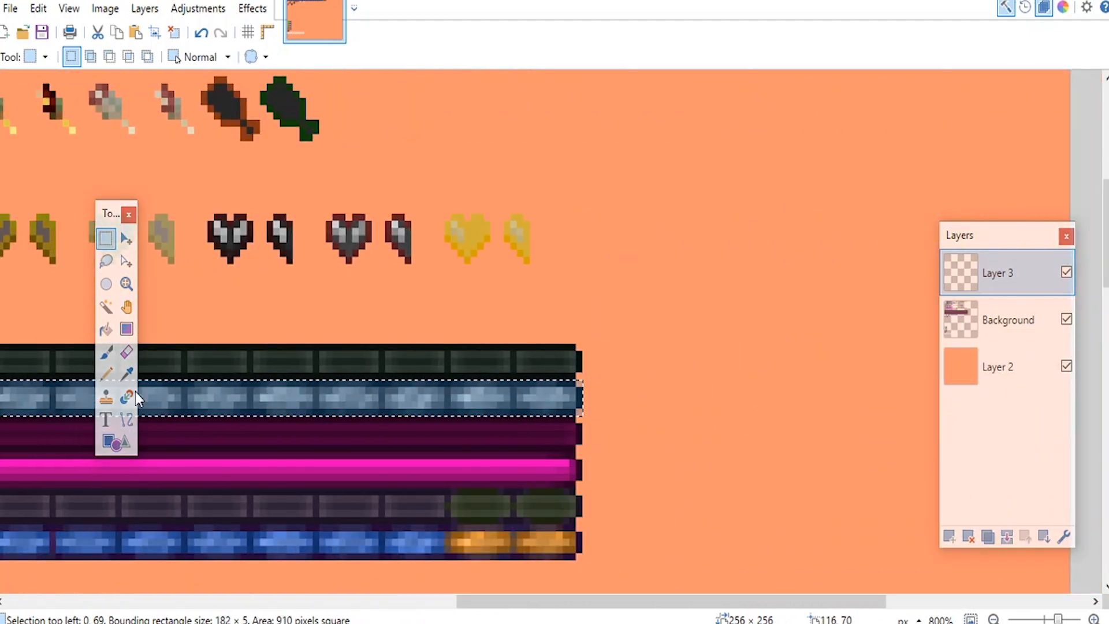
# Step: Pick the Gradient tool and set the secondary color to blue 0000FF and the primary color to light blue 0094FF
pyautogui.click(126, 328)
pyautogui.hotkey('ctrl', 'shift', 'g')
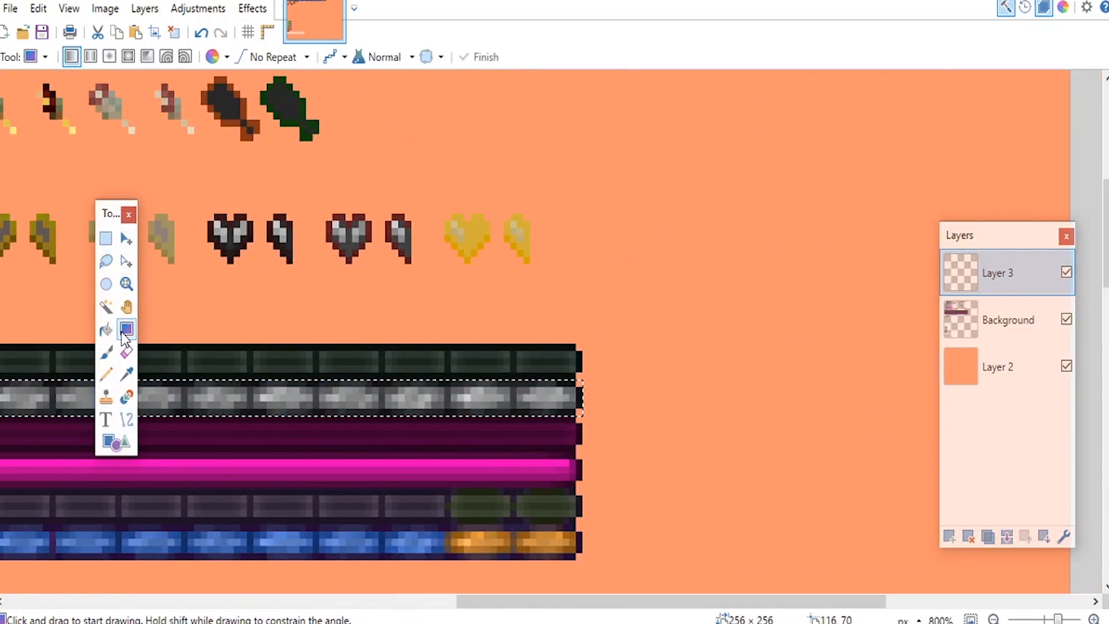
pyautogui.click(1063, 8)
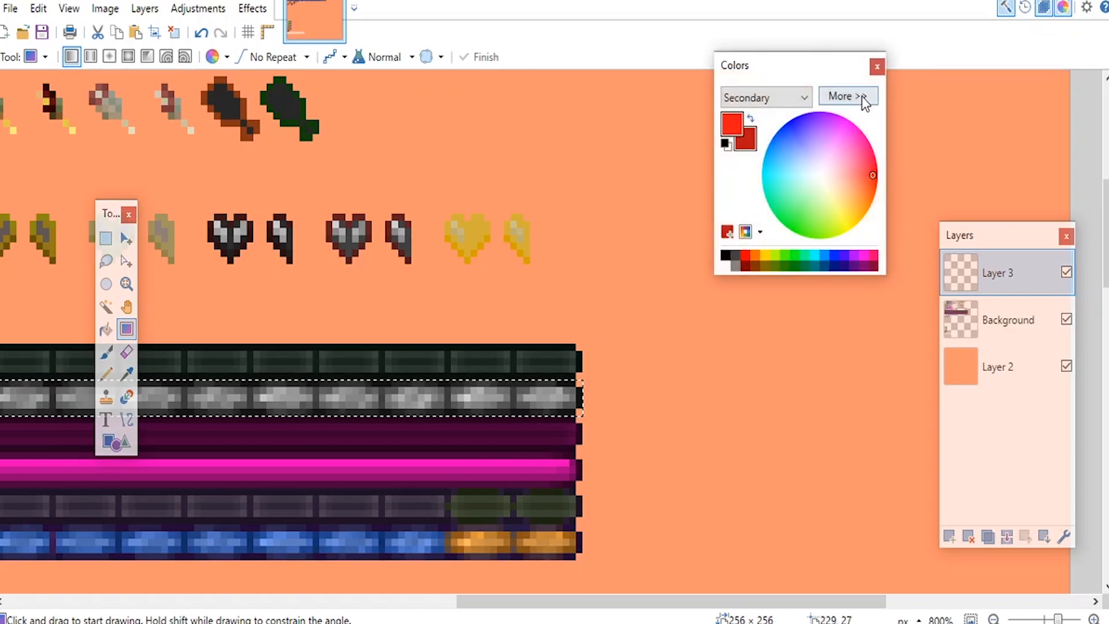
pyautogui.click(846, 96)
pyautogui.moveTo(871, 70); pyautogui.dragTo(737, 74)
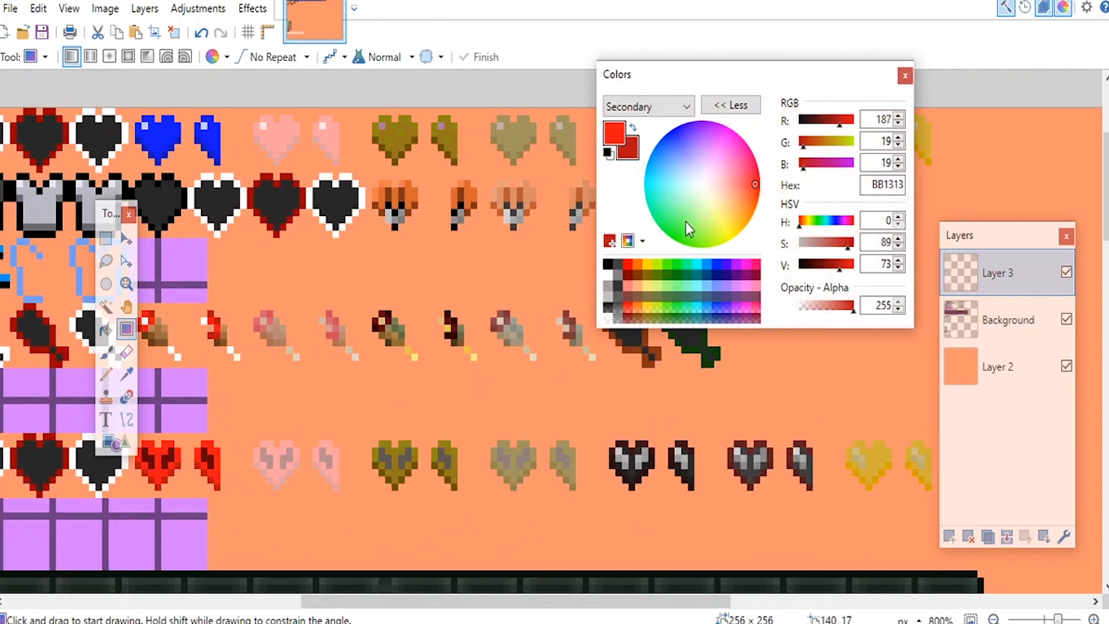
pyautogui.click(673, 133)
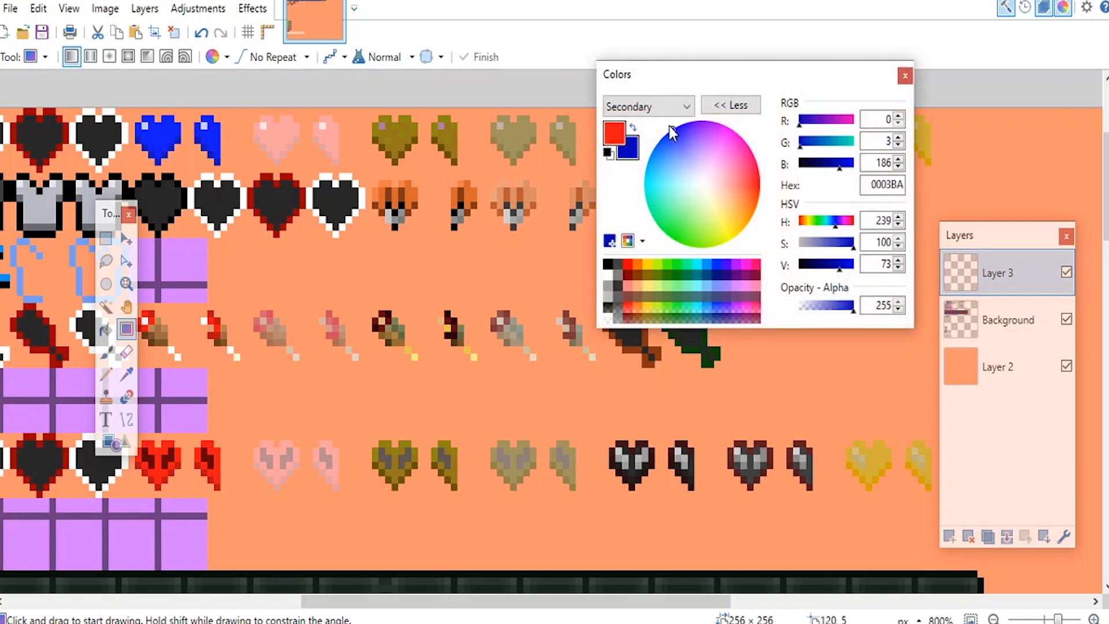
pyautogui.moveTo(834, 265); pyautogui.dragTo(856, 264)
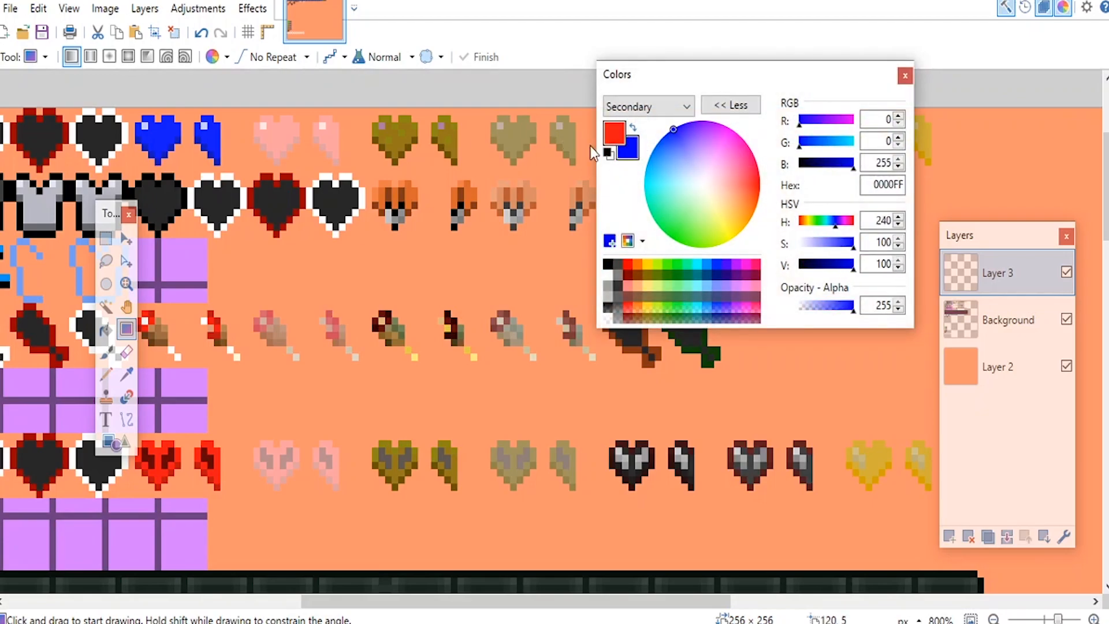
pyautogui.click(614, 131)
pyautogui.click(697, 264)
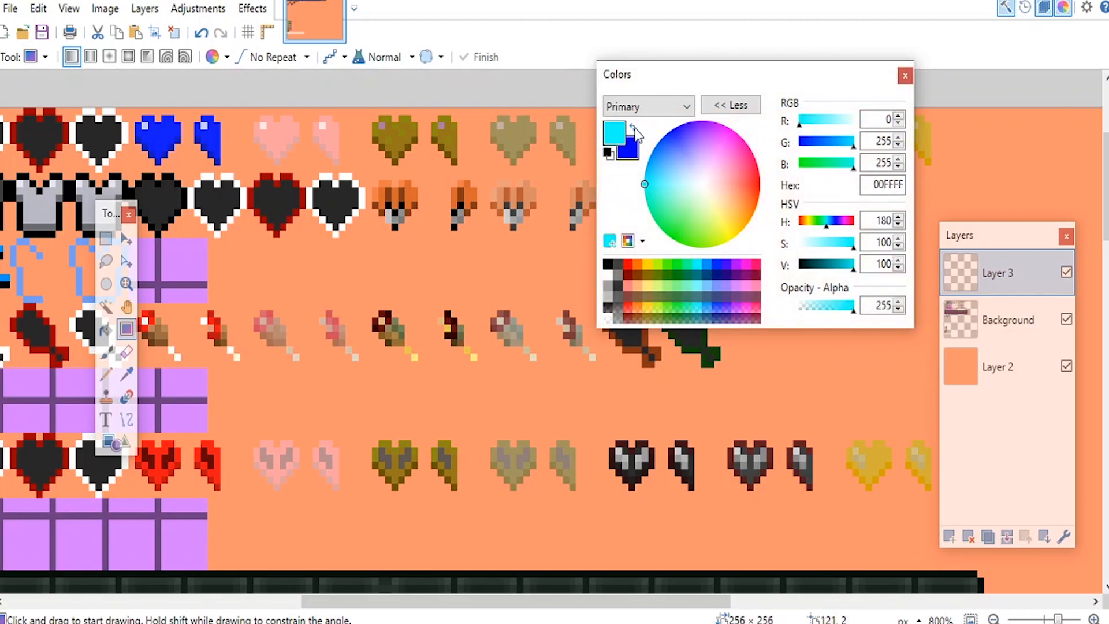
pyautogui.click(705, 264)
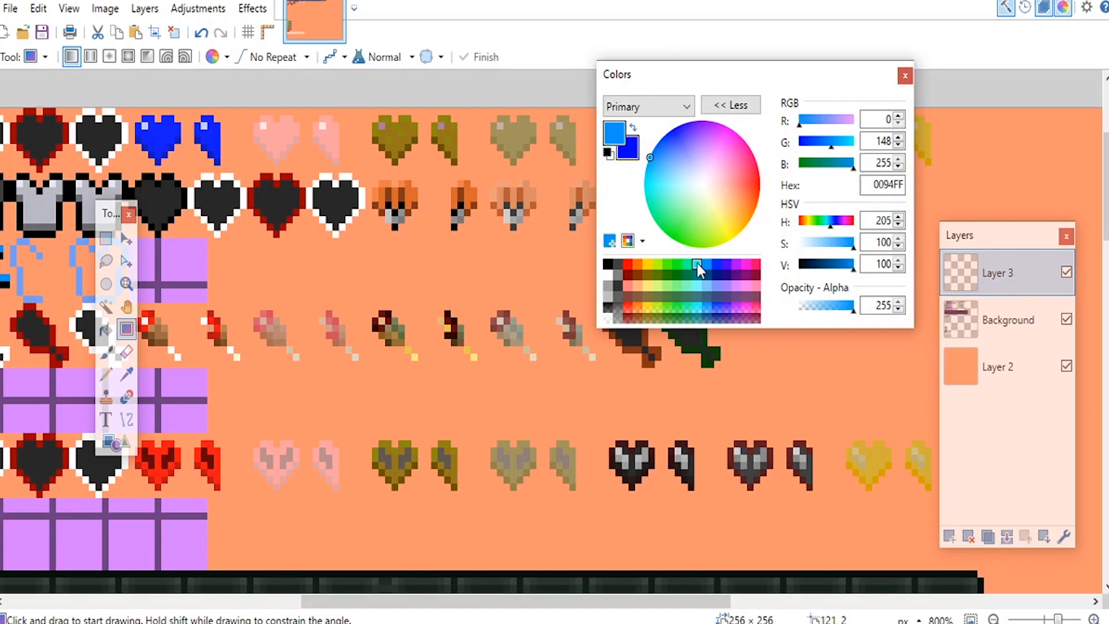
pyautogui.click(905, 76)
# Step: Draw a linear light-blue to blue gradient across the full length of the selected experience bar on Layer 3
pyautogui.scroll(-5, 696, 250)
pyautogui.moveTo(606, 272); pyautogui.dragTo(497, 213)
pyautogui.scroll(4, 502, 209)
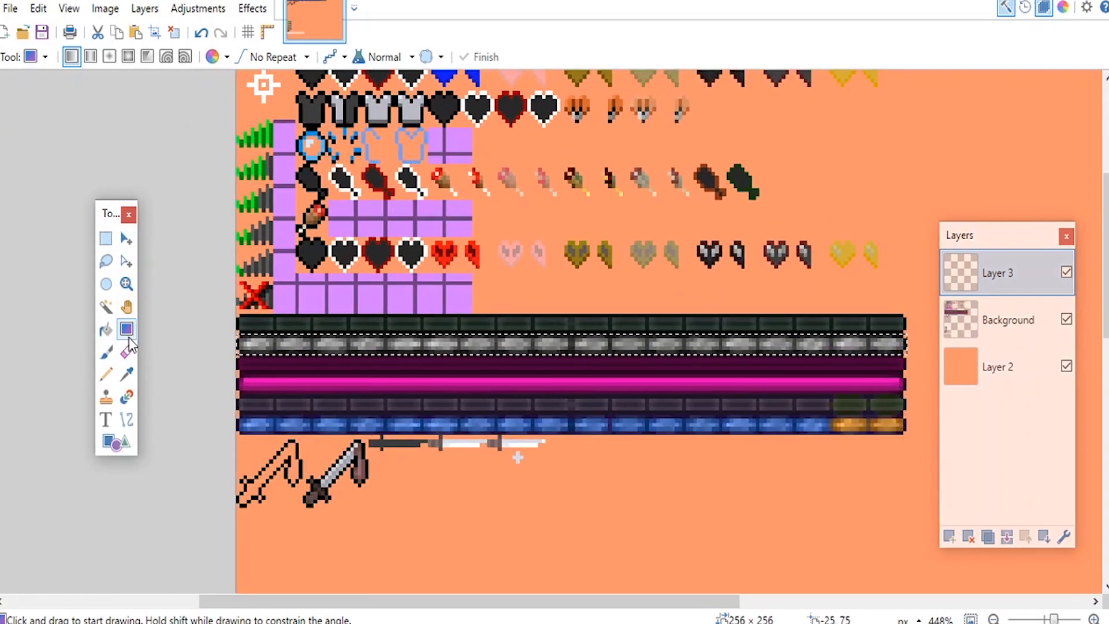
pyautogui.moveTo(238, 347); pyautogui.dragTo(910, 342)
pyautogui.scroll(4, 901, 338)
pyautogui.moveTo(752, 337); pyautogui.dragTo(822, 324)
pyautogui.scroll(-3, 716, 320)
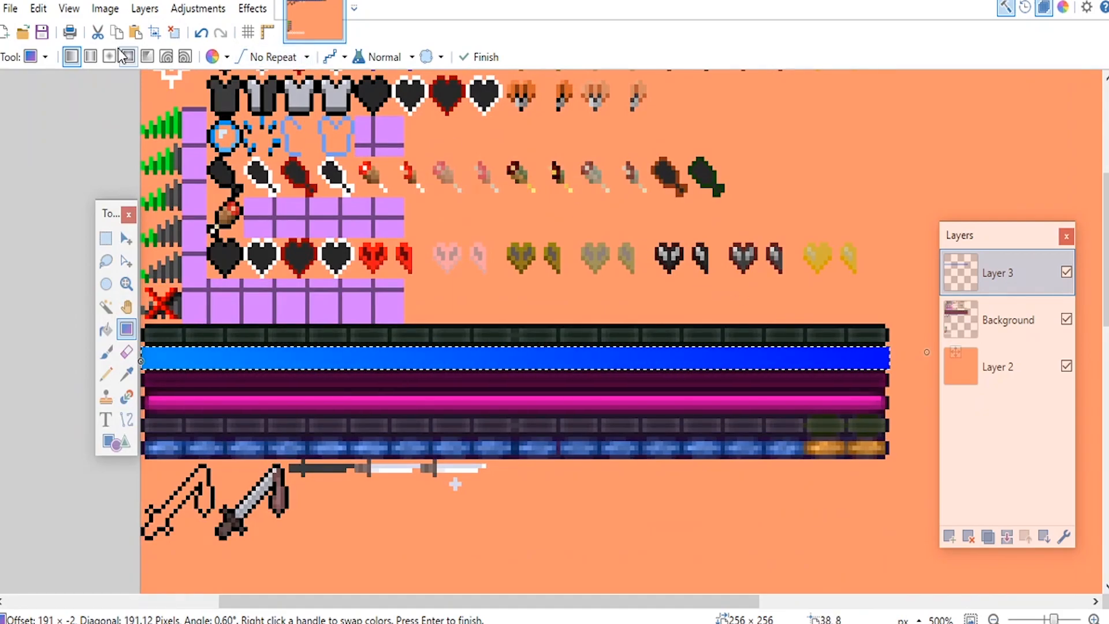
# Step: Change the gradient to radial and adjust it so light blue sits mid-bar and both ends fade to blue
pyautogui.click(135, 61)
pyautogui.scroll(-1, 429, 294)
pyautogui.moveTo(199, 347); pyautogui.dragTo(470, 346)
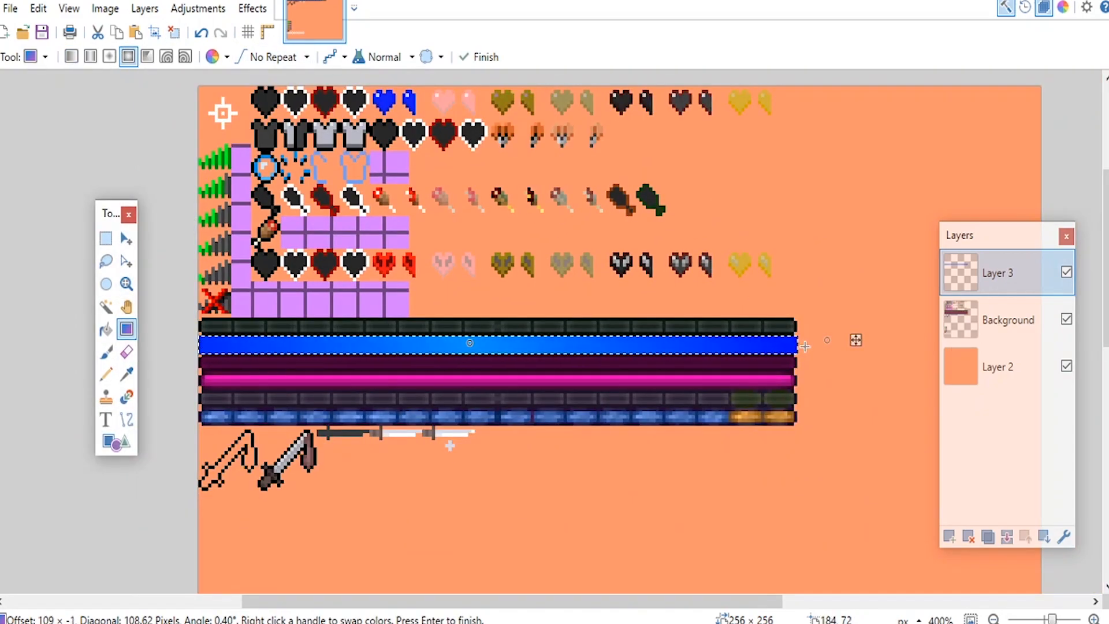
pyautogui.moveTo(825, 341); pyautogui.dragTo(771, 351)
pyautogui.moveTo(470, 344); pyautogui.dragTo(509, 345)
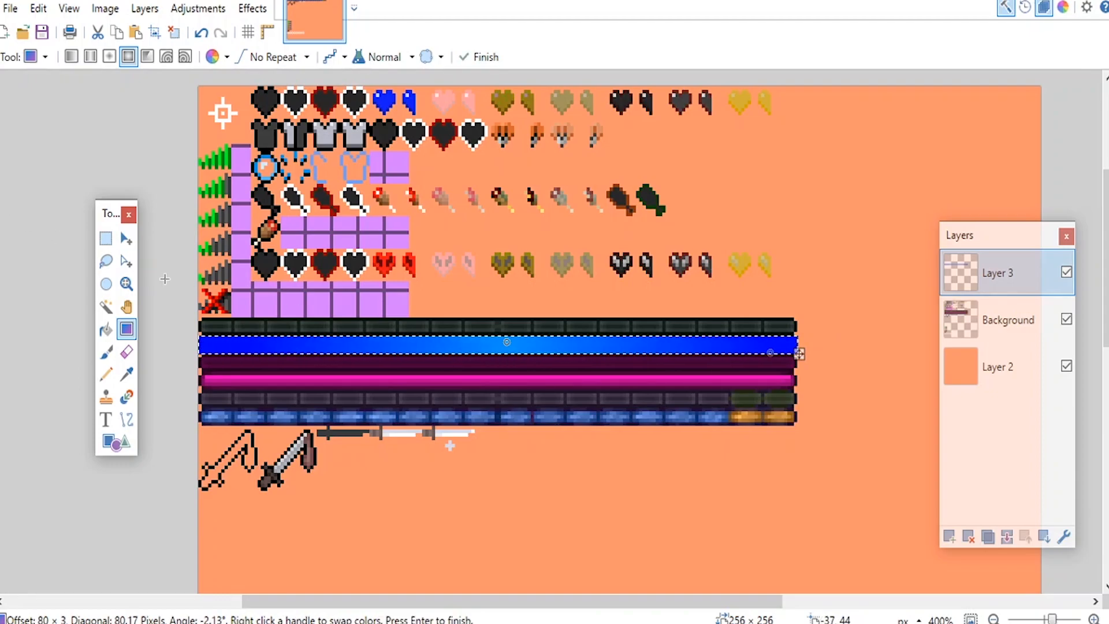
pyautogui.moveTo(771, 354); pyautogui.dragTo(812, 346)
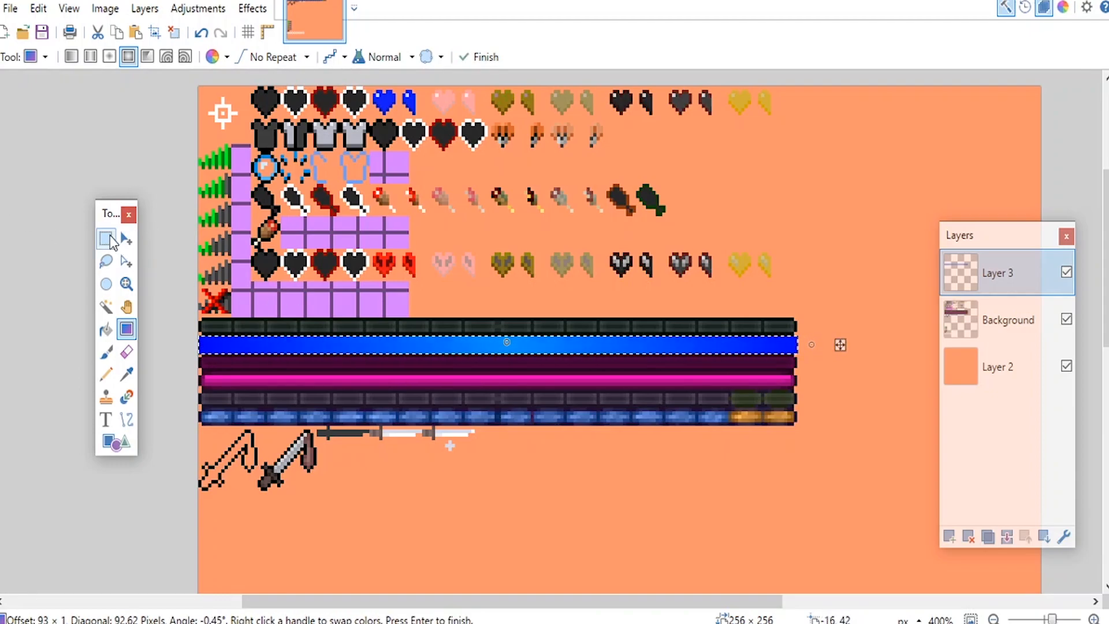
# Step: Select and delete the gradient's corner pixels at both ends so it matches the notched outline of the experience bar
pyautogui.click(108, 239)
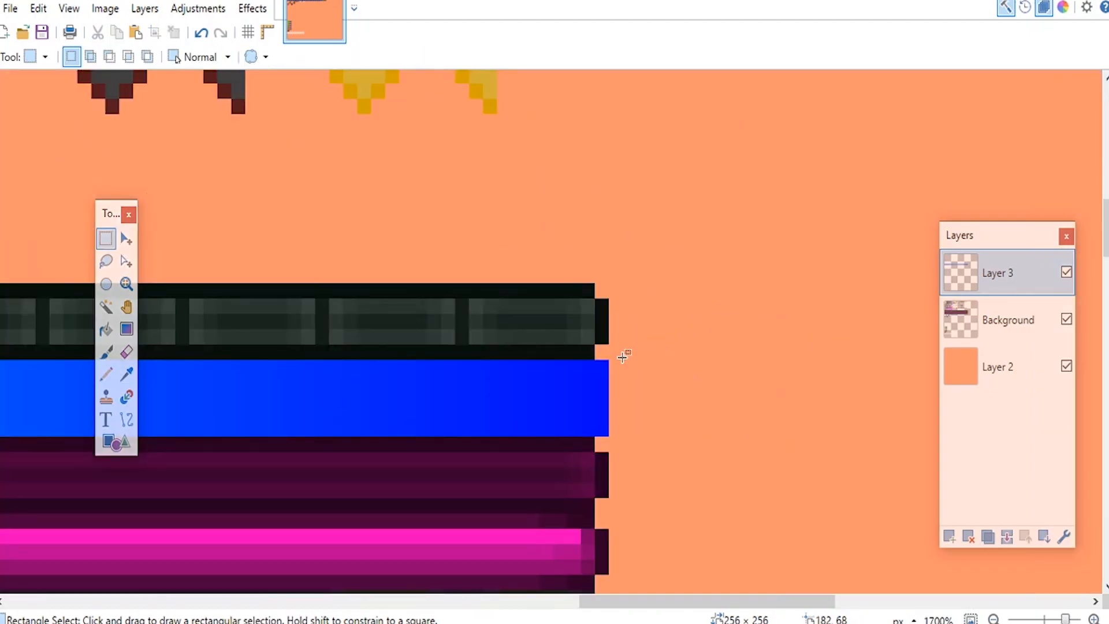
pyautogui.moveTo(622, 357); pyautogui.dragTo(604, 368)
pyautogui.moveTo(631, 446); pyautogui.dragTo(601, 427)
pyautogui.moveTo(345, 363); pyautogui.dragTo(866, 335)
pyautogui.moveTo(289, 347); pyautogui.dragTo(867, 355)
pyautogui.moveTo(363, 353); pyautogui.dragTo(904, 363)
pyautogui.moveTo(147, 346); pyautogui.dragTo(981, 360)
pyautogui.moveTo(554, 369); pyautogui.dragTo(558, 388)
pyautogui.moveTo(553, 443)
pyautogui.mouseDown()
pyautogui.moveTo(564, 436)
pyautogui.moveTo(559, 443)
pyautogui.mouseUp()
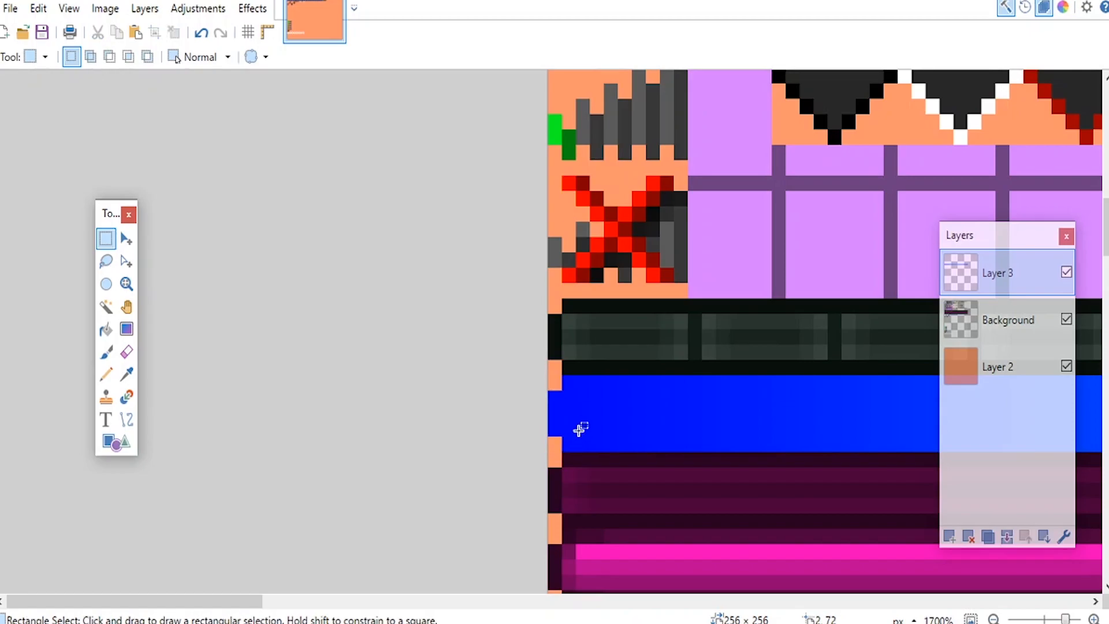
# Step: Set the blend mode of Layer 3 to Overlay so the gradient colors the gray experience bar
pyautogui.keyDown('ctrl'); pyautogui.scroll(-6, 566, 346); pyautogui.keyUp('ctrl')
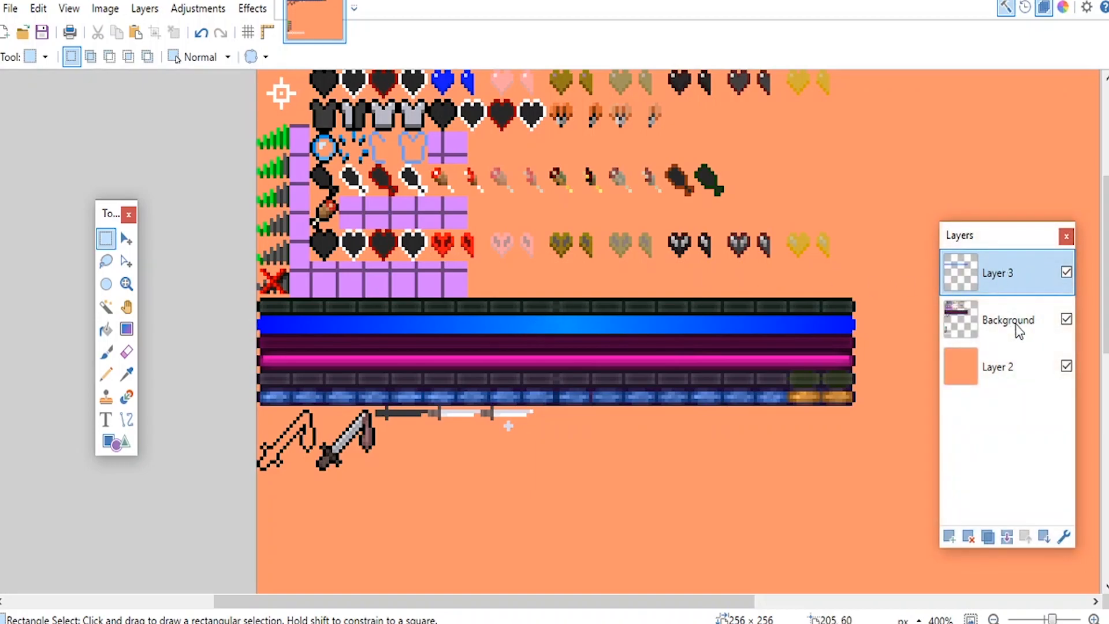
pyautogui.click(1064, 538)
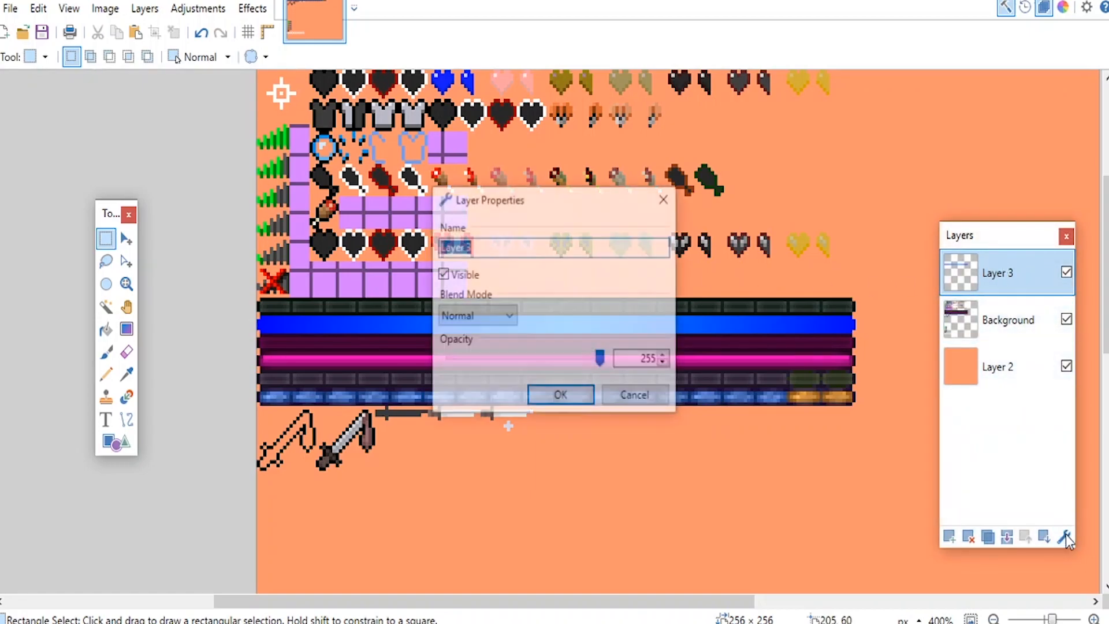
pyautogui.click(484, 315)
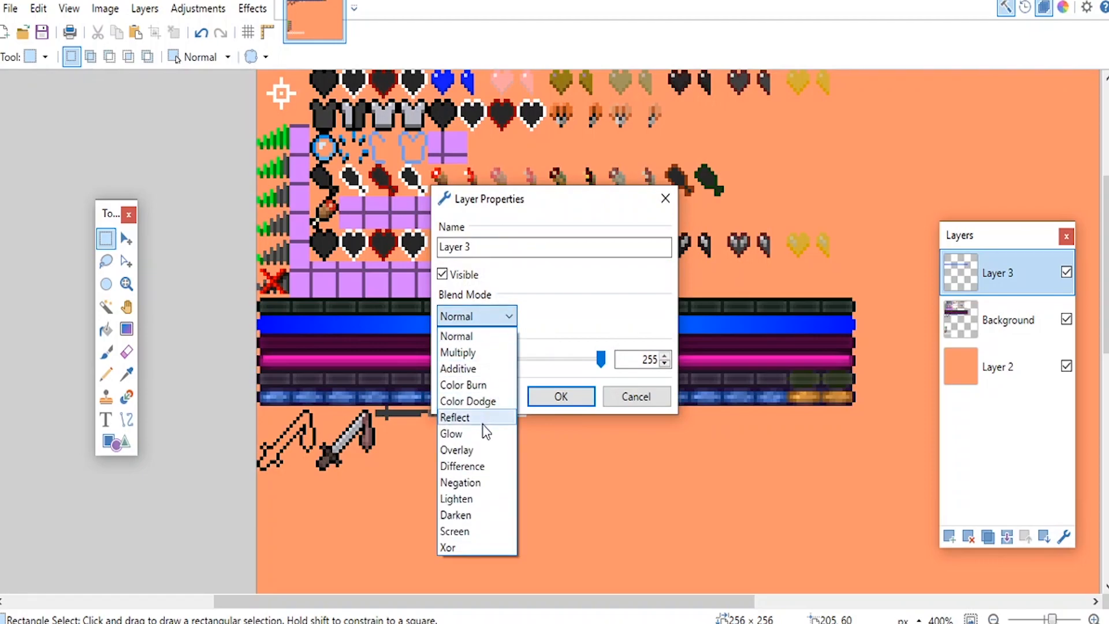
pyautogui.click(484, 449)
pyautogui.click(583, 393)
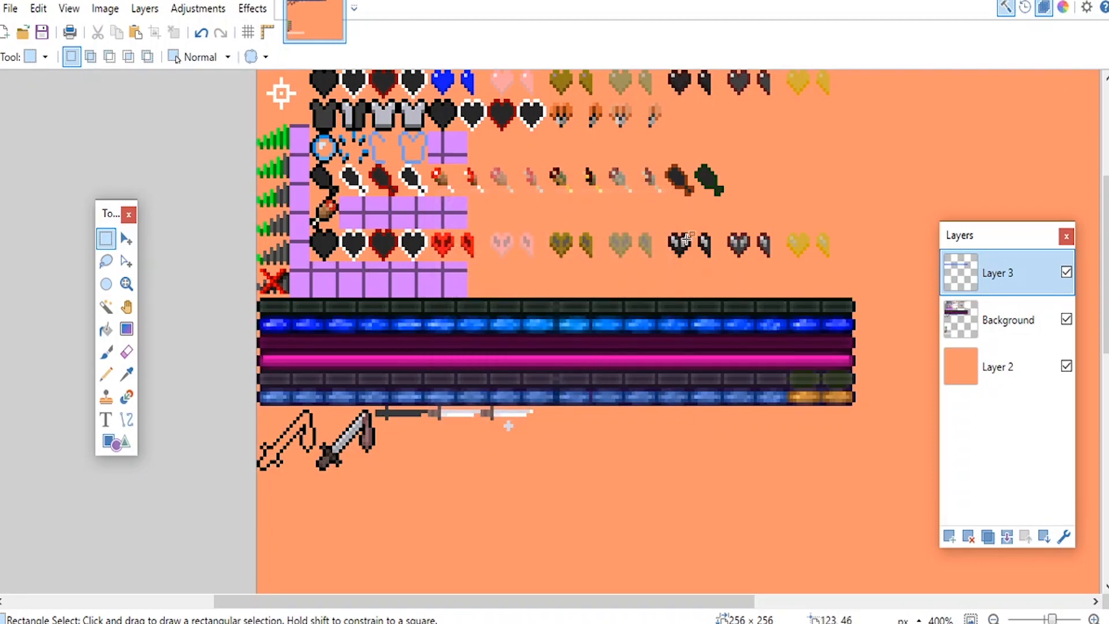
# Step: Delete the orange backdrop layer, Layer 2, from the icons image
pyautogui.scroll(-1, 643, 281)
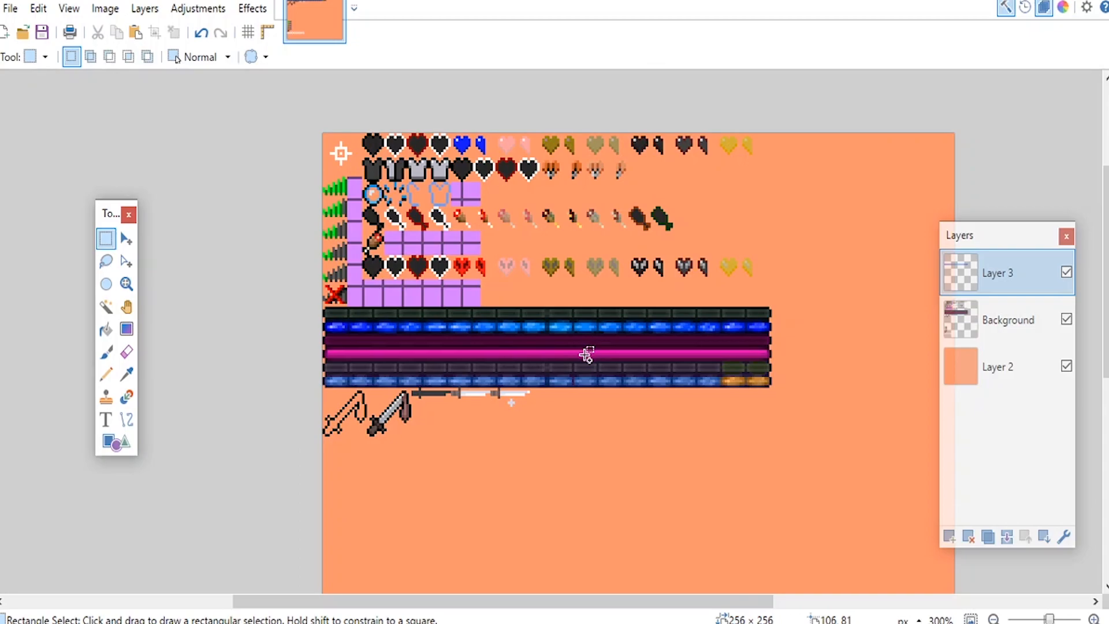
pyautogui.scroll(5, 585, 360)
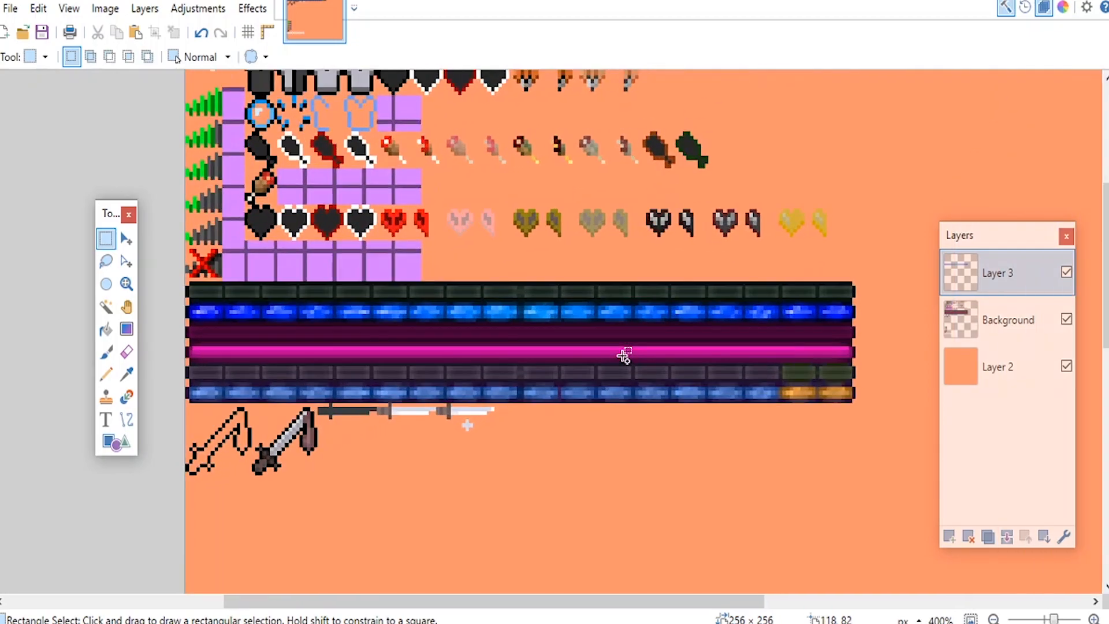
pyautogui.scroll(-1, 658, 361)
pyautogui.click(1007, 367)
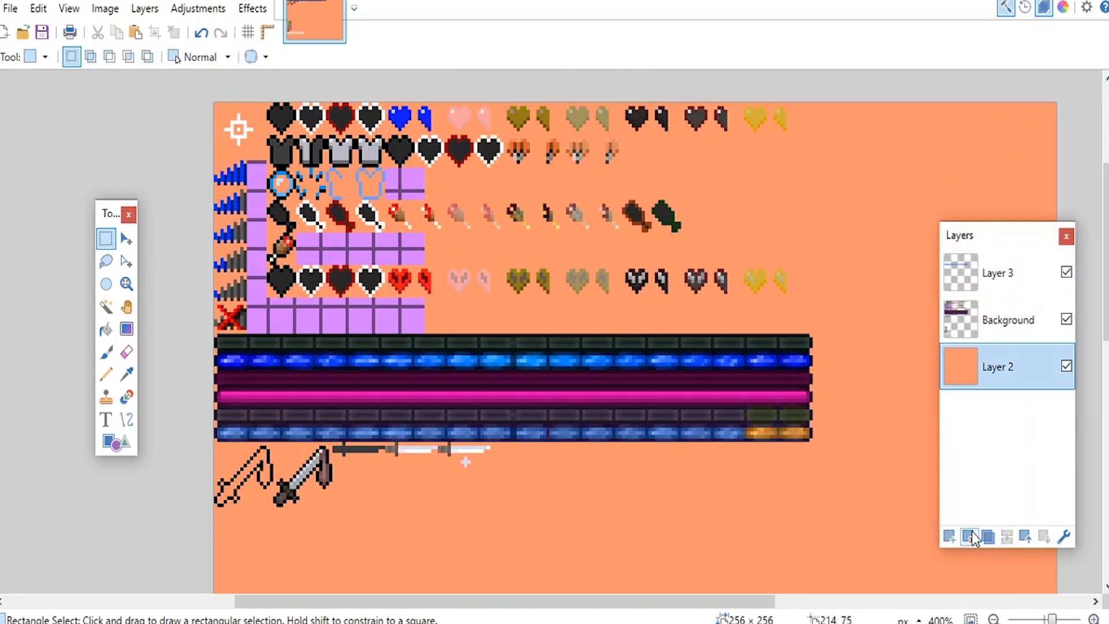
pyautogui.click(969, 536)
# Step: Merge gradient Layer 3 down into the Background layer and save the icons image
pyautogui.click(989, 261)
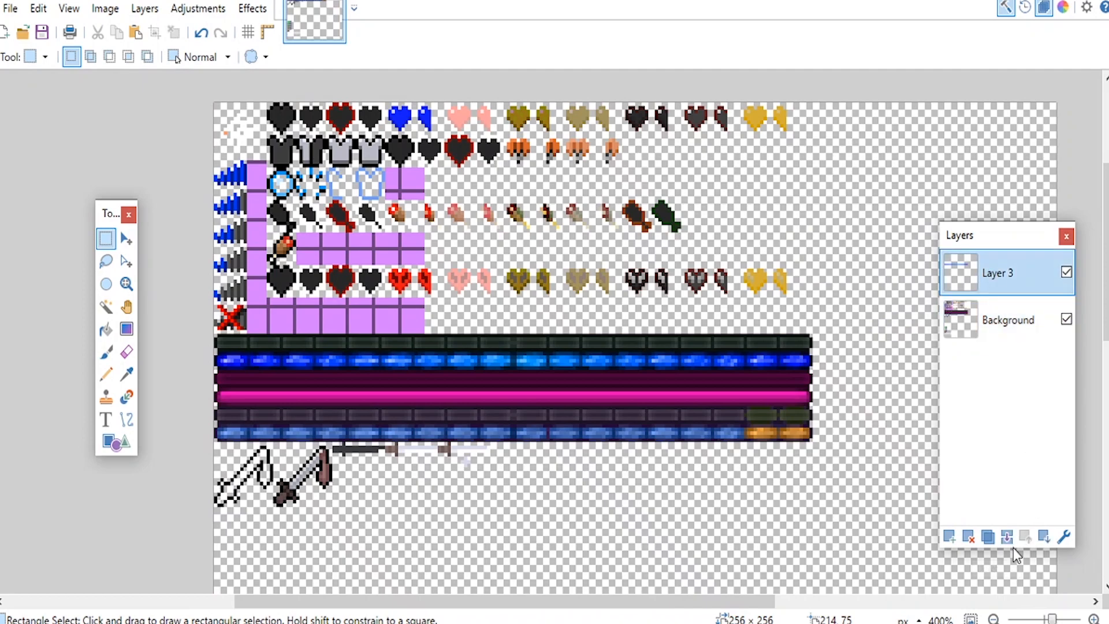
pyautogui.click(1008, 540)
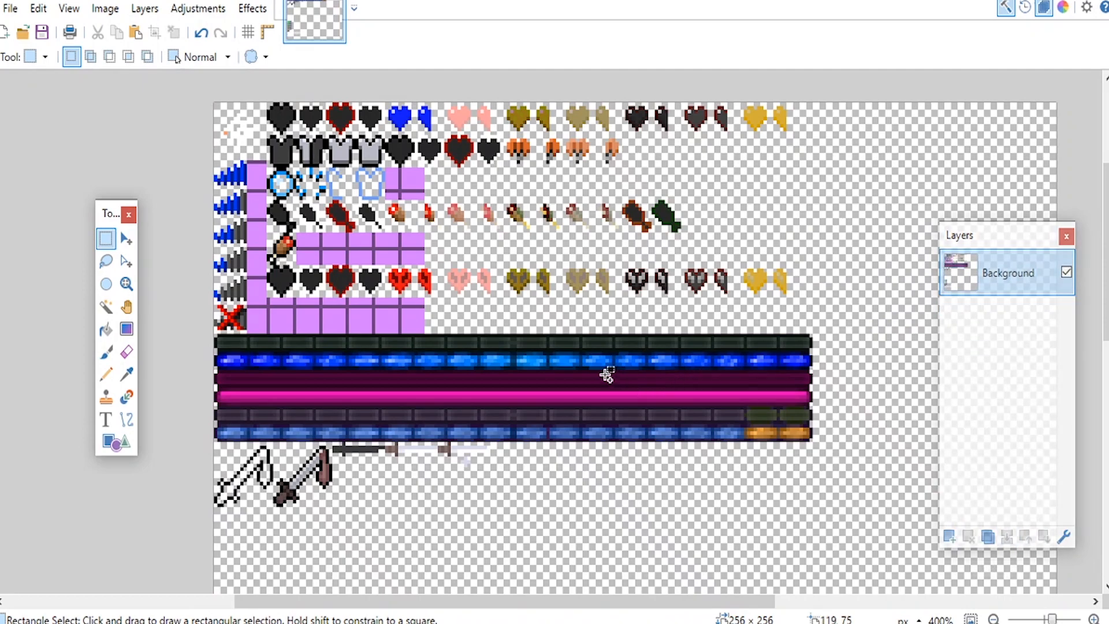
pyautogui.hotkey('ctrl', 's')
pyautogui.click(681, 449)
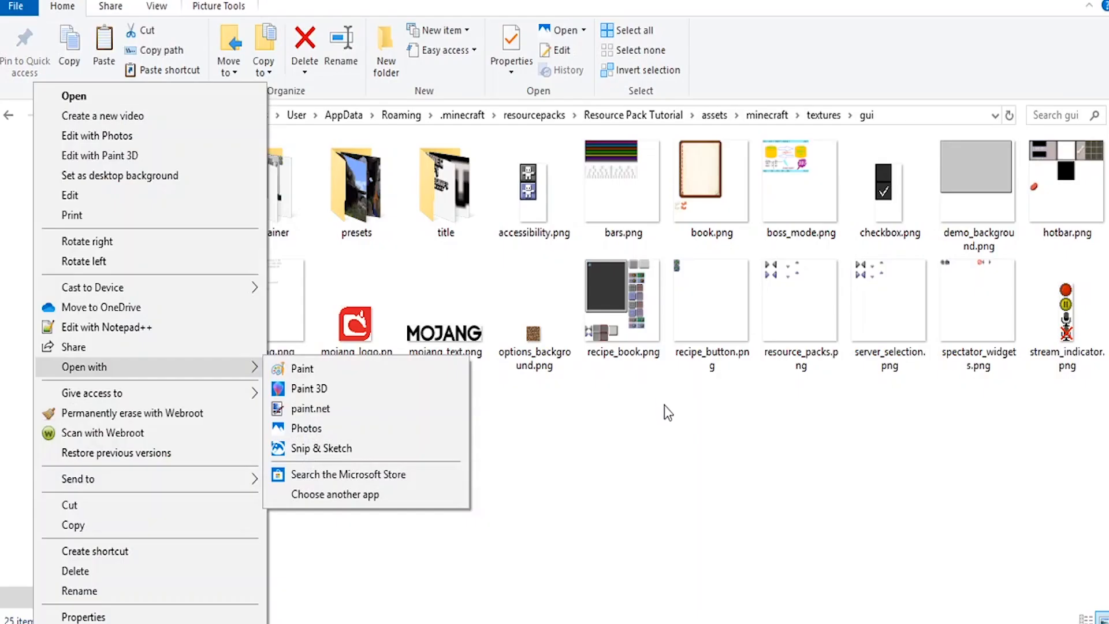
# Step: Open widgets.png from the resource pack's gui folder in paint.net
pyautogui.press('Escape')
pyautogui.click(276, 477)
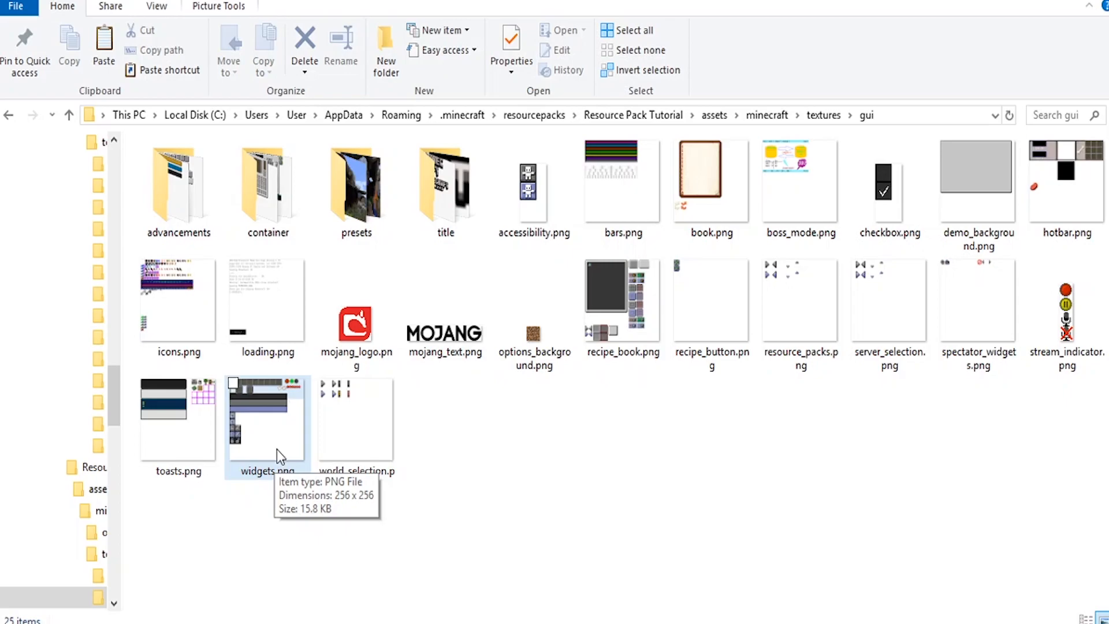
pyautogui.rightClick(276, 412)
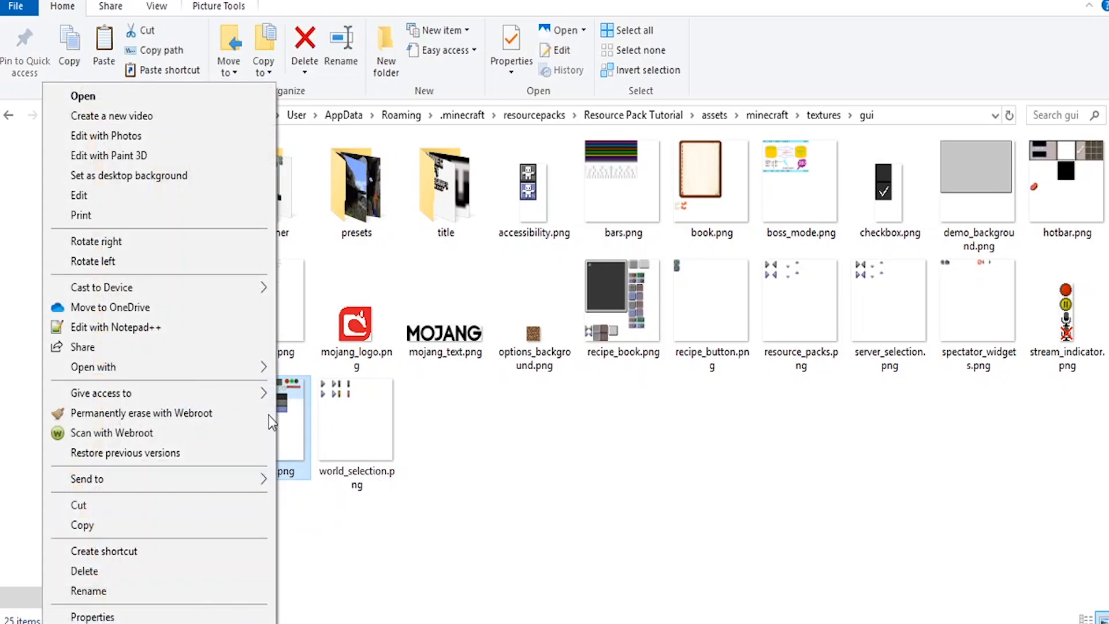
pyautogui.moveTo(193, 368)
pyautogui.click(322, 411)
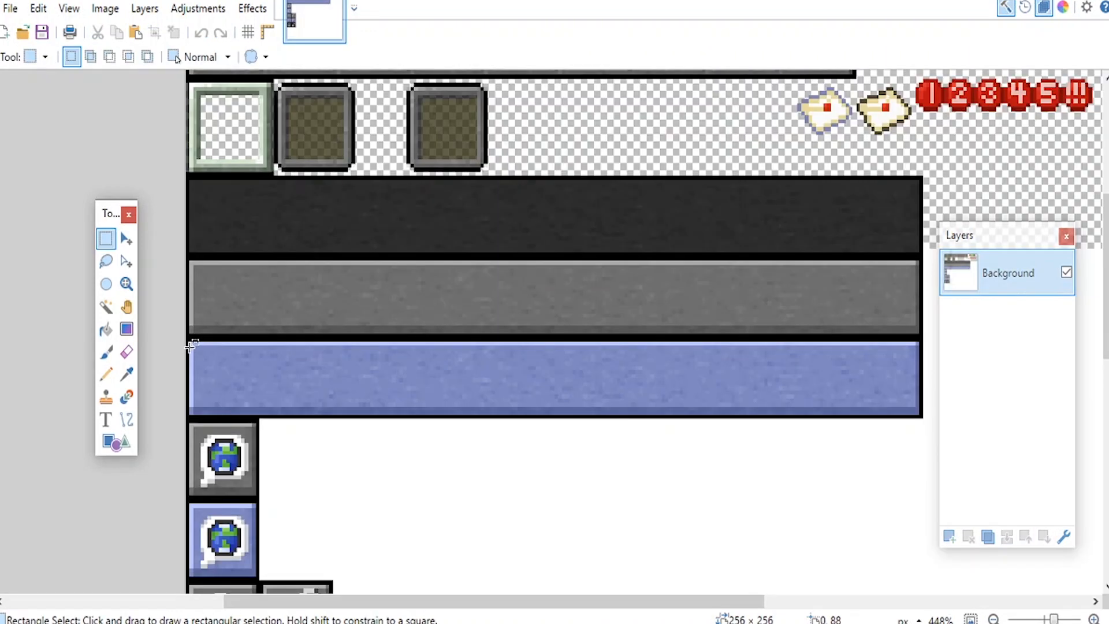
# Step: Select the 198 × 18 pixel interior of the highlighted blue button bar and add a new layer above the Background
pyautogui.moveTo(190, 348)
pyautogui.mouseDown()
pyautogui.moveTo(220, 361)
pyautogui.moveTo(578, 404)
pyautogui.moveTo(918, 412)
pyautogui.mouseUp()
pyautogui.click(199, 348)
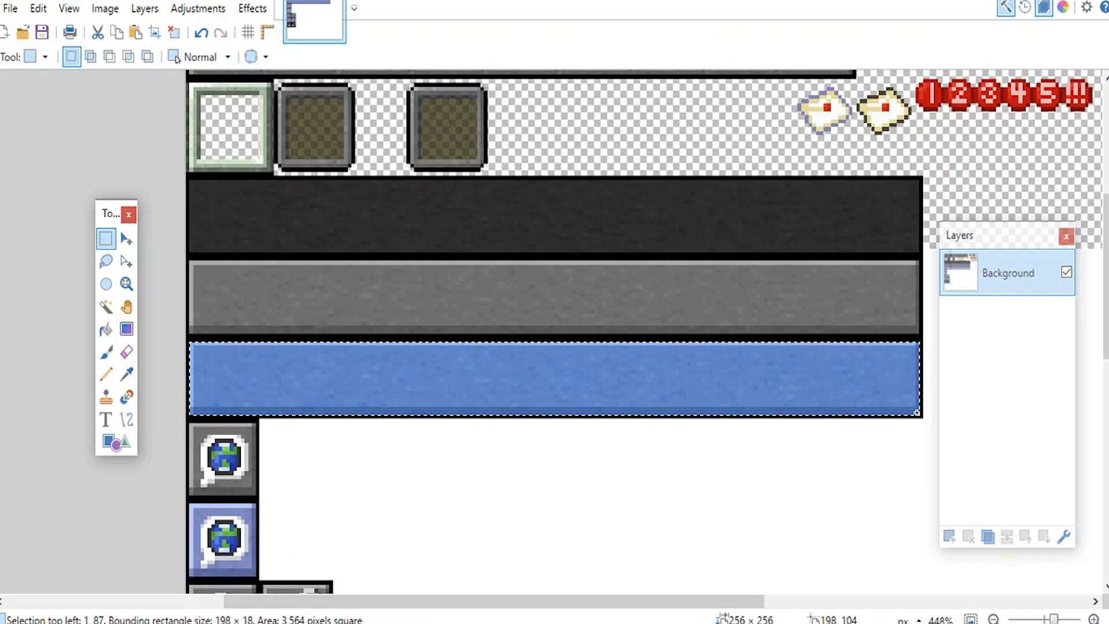
pyautogui.click(949, 535)
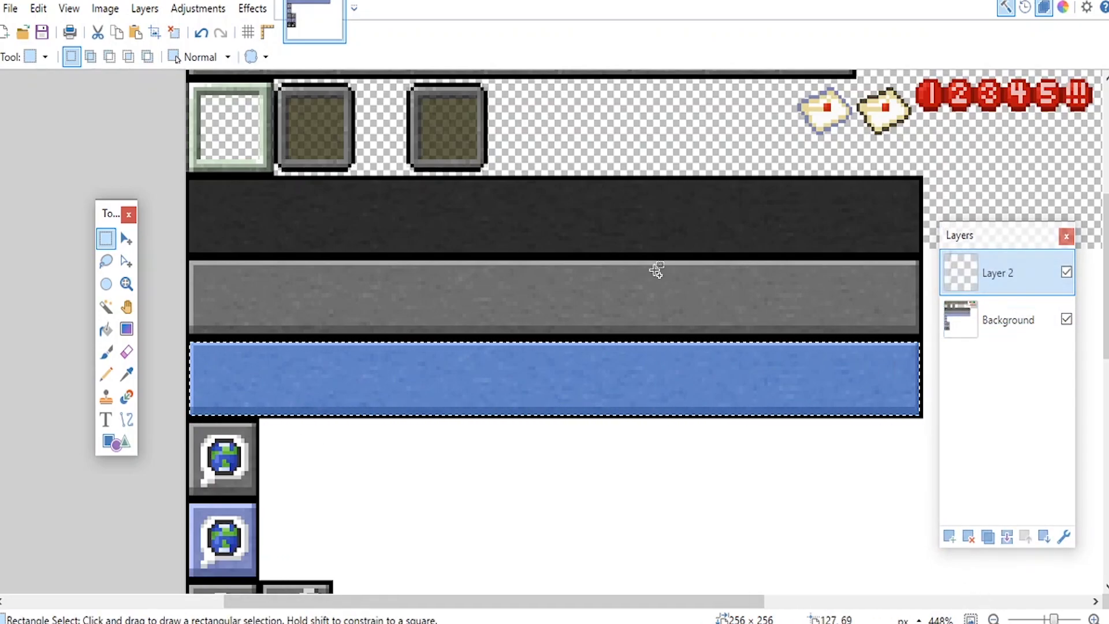
# Step: Fill the selected bar with a radial gradient from cyan at its middle to blue at both ends, and deselect it
pyautogui.moveTo(650, 270); pyautogui.dragTo(558, 266)
pyautogui.click(126, 330)
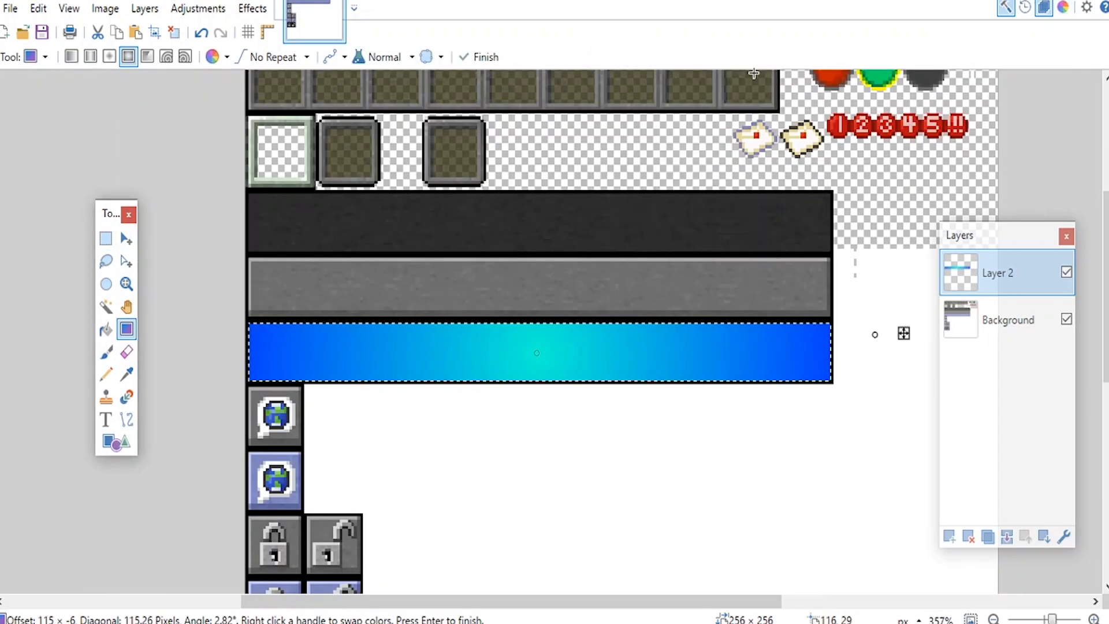
pyautogui.click(106, 238)
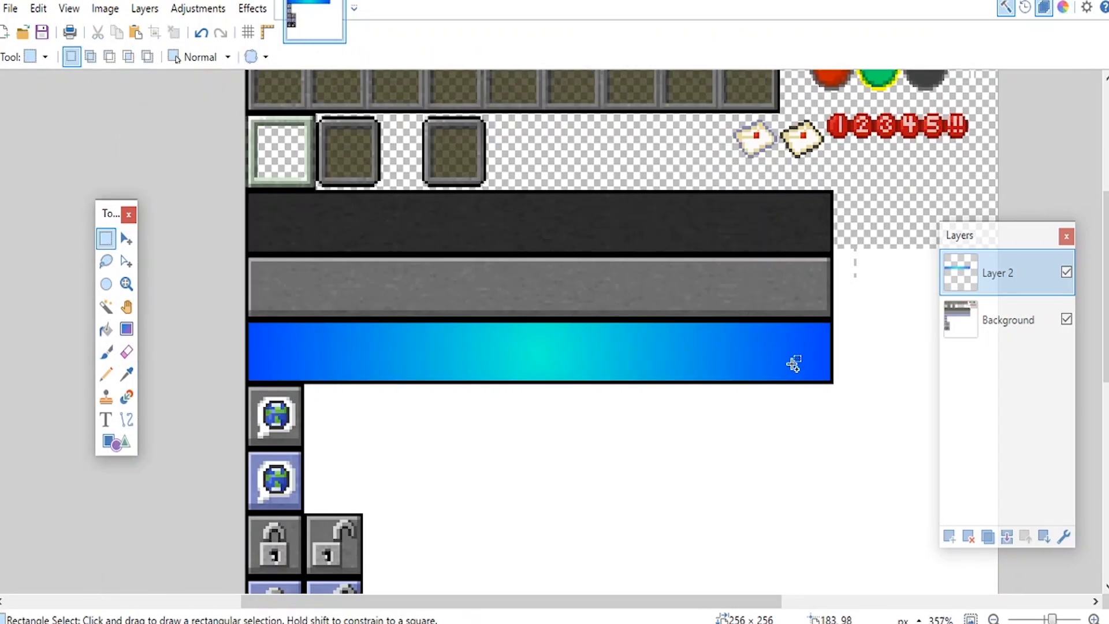
# Step: Set the blend mode of Layer 2 to Overlay at opacity 255 so the button texture shows through the gradient
pyautogui.scroll(1, 790, 362)
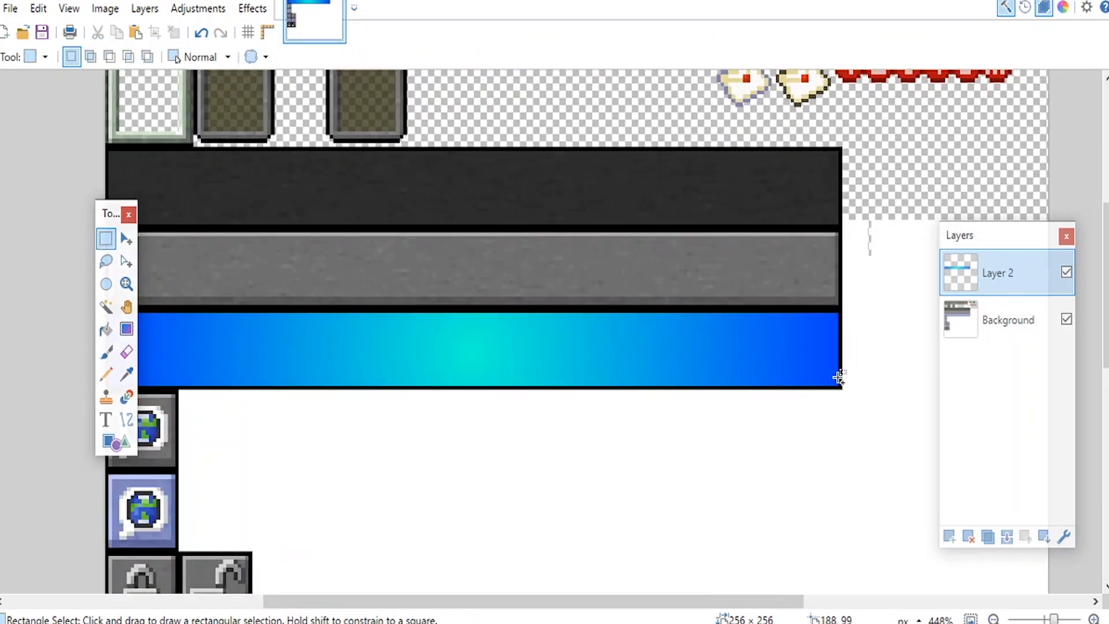
pyautogui.click(1065, 537)
pyautogui.click(477, 316)
pyautogui.click(478, 449)
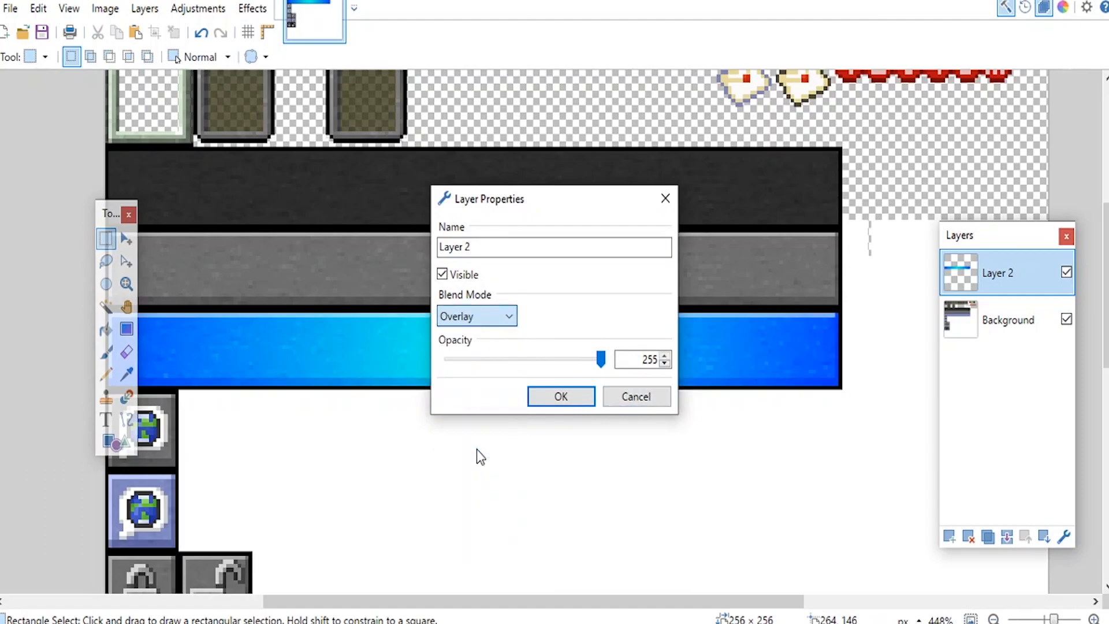
pyautogui.click(560, 396)
# Step: Copy an 18 × 18 pixel square from the blue end of the gradient bar onto the highlighted closed-padlock button
pyautogui.scroll(-3, 537, 283)
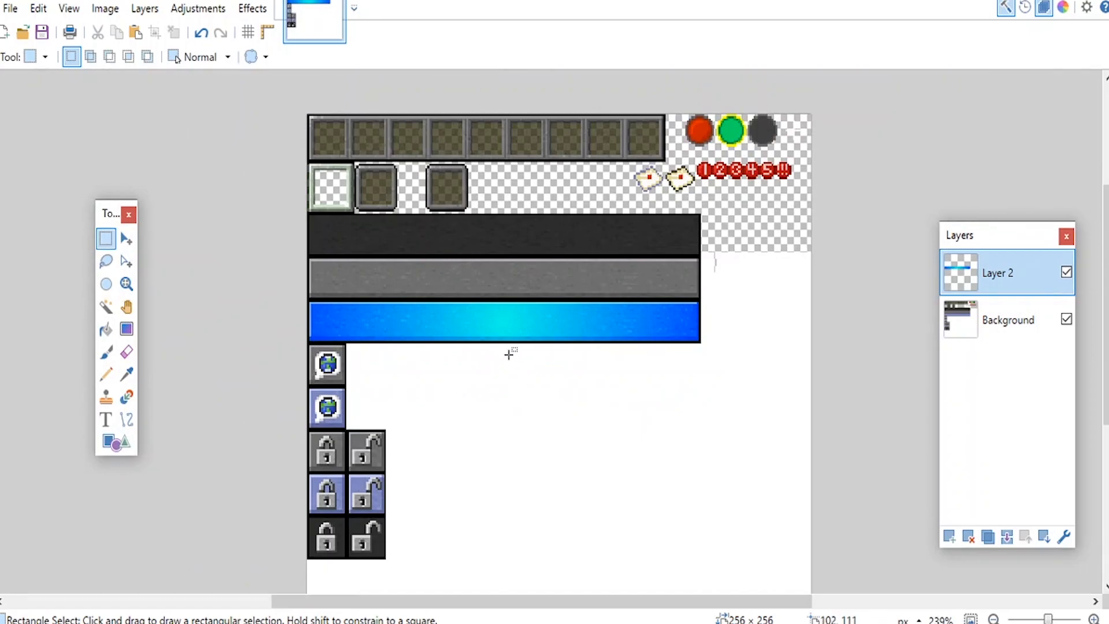
pyautogui.scroll(4, 532, 327)
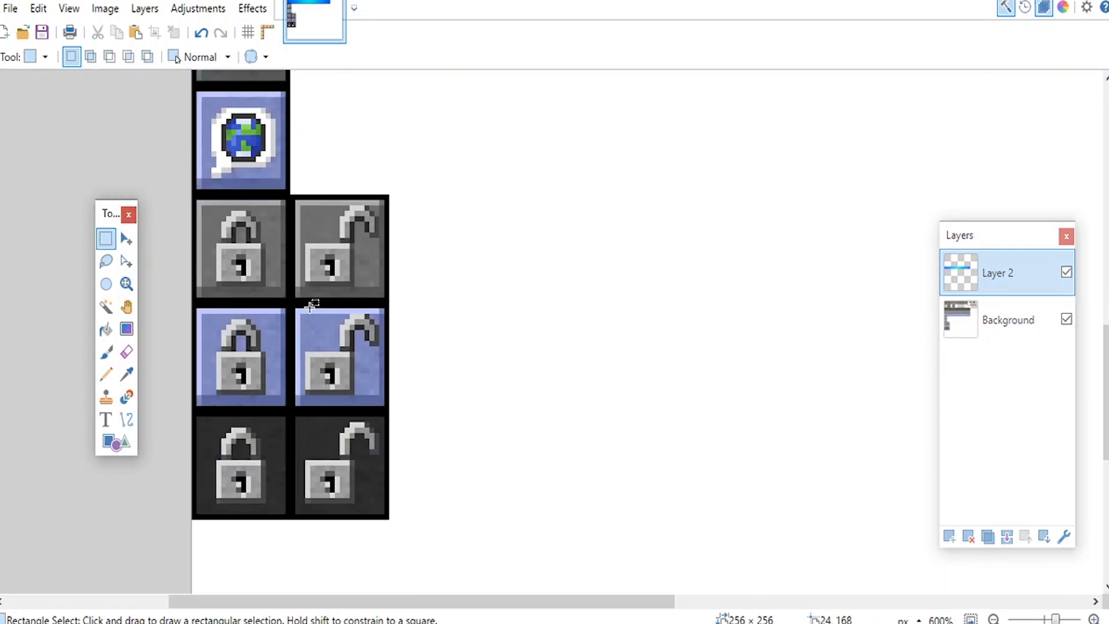
pyautogui.scroll(5, 268, 281)
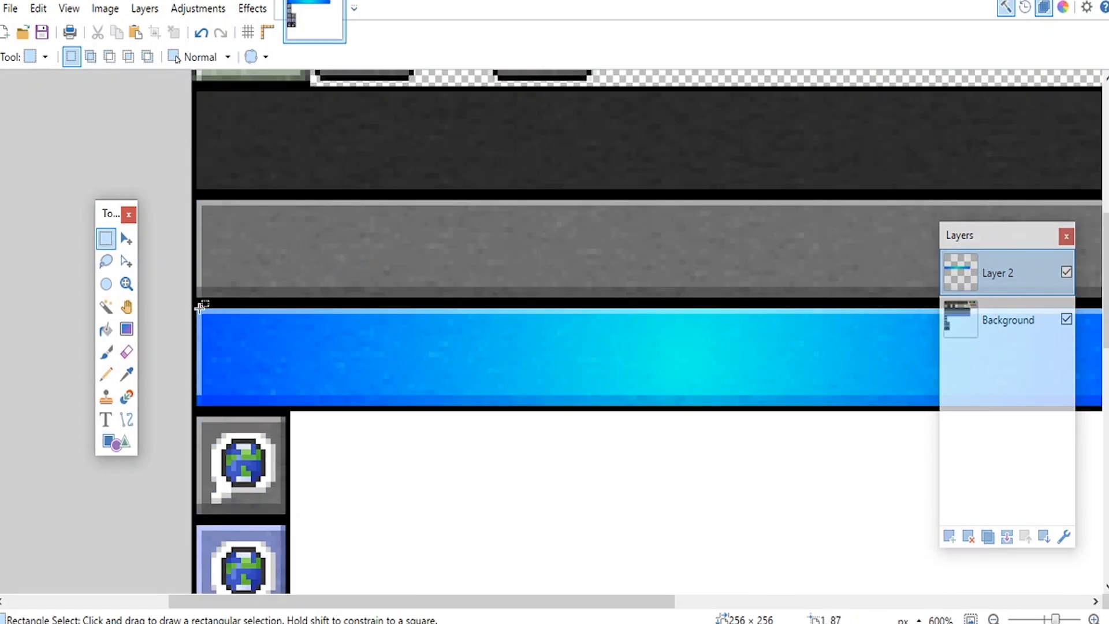
pyautogui.moveTo(201, 311); pyautogui.dragTo(304, 403)
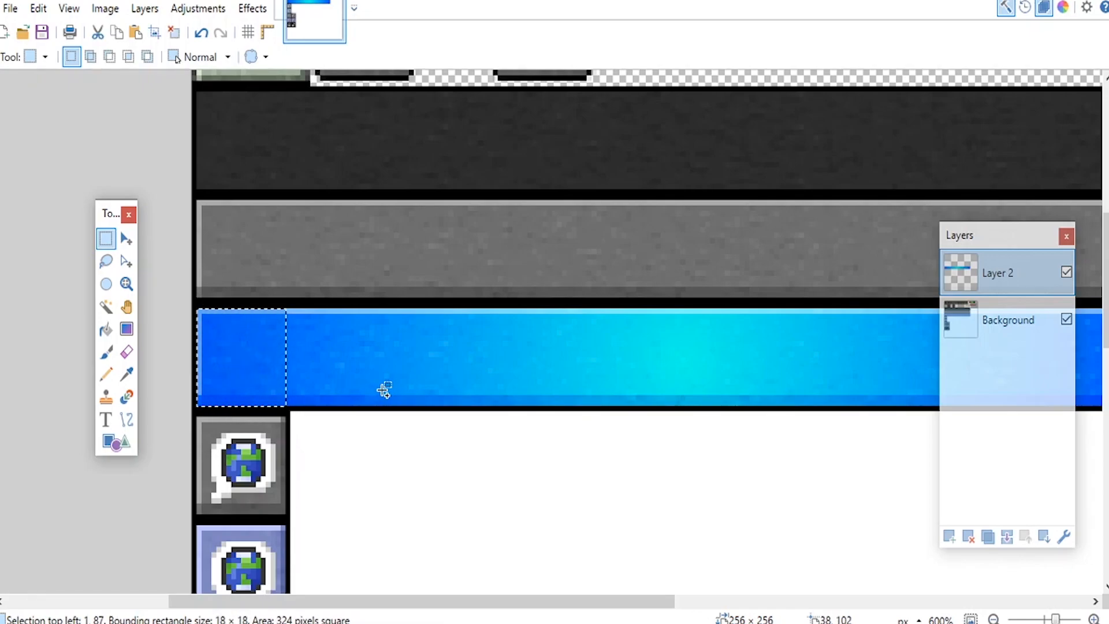
pyautogui.press('m')
pyautogui.scroll(-6, 271, 370)
pyautogui.moveTo(267, 375); pyautogui.dragTo(272, 153)
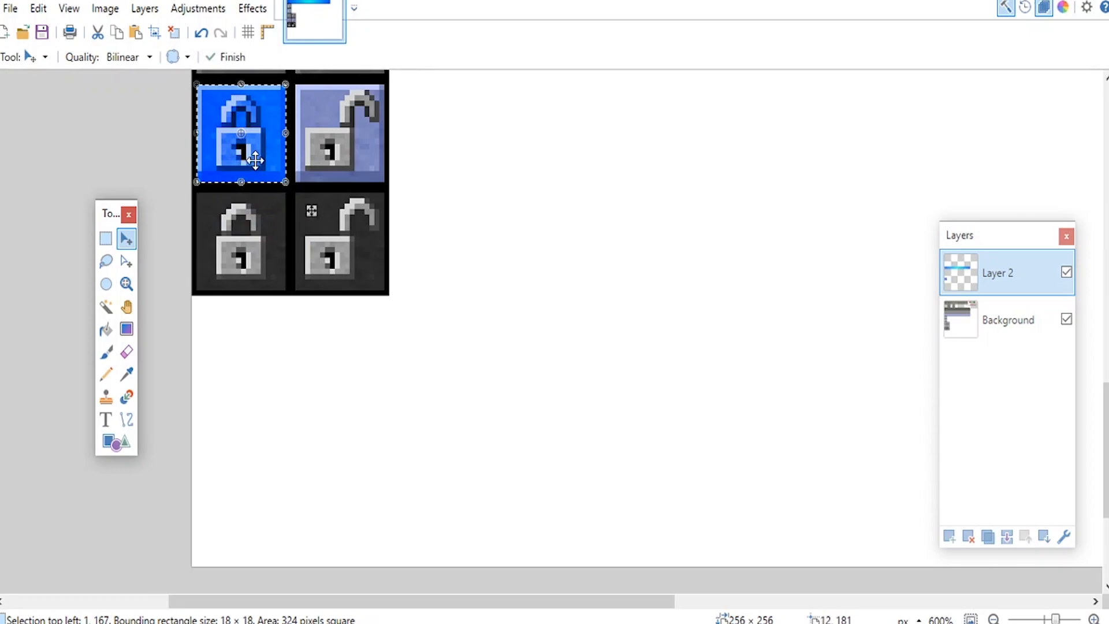
# Step: Place further copies of the blue square over the highlighted open-padlock button and the highlighted globe button
pyautogui.scroll(5, 269, 168)
pyautogui.moveTo(276, 350); pyautogui.dragTo(366, 349)
pyautogui.hotkey('ctrl', 'v')
pyautogui.moveTo(257, 351); pyautogui.dragTo(257, 353)
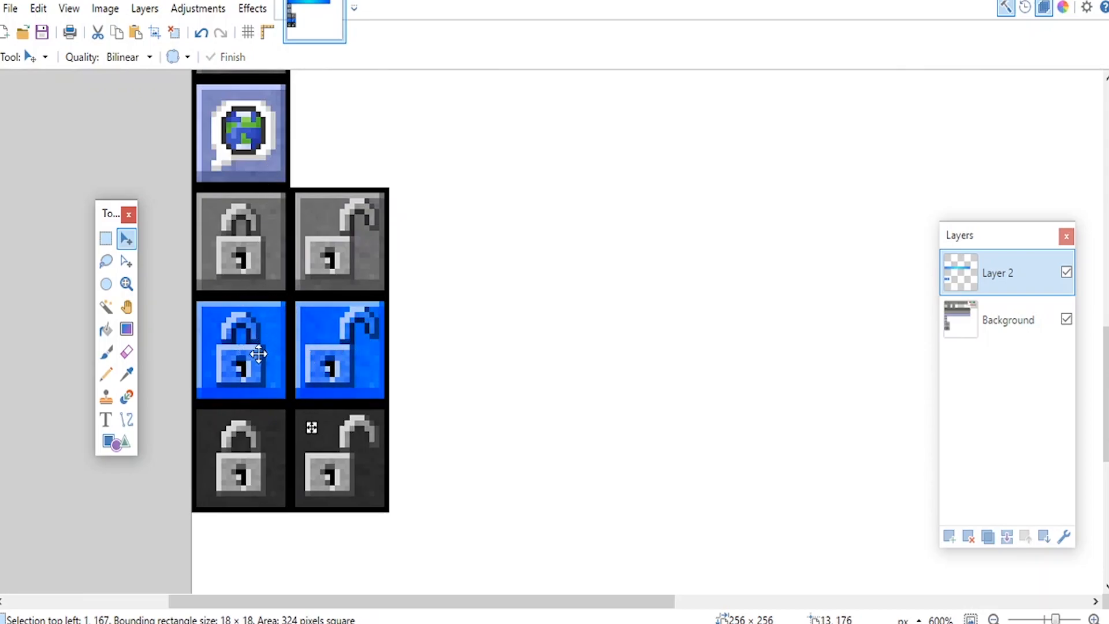
pyautogui.moveTo(257, 354); pyautogui.dragTo(257, 138)
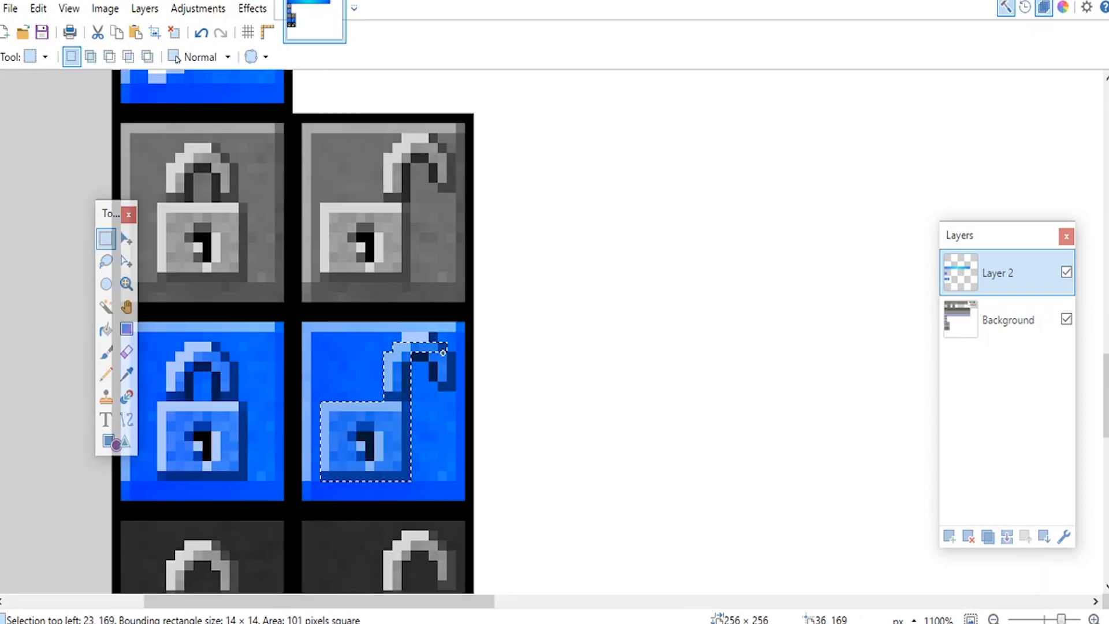
# Step: Finish selecting the outline of the highlighted open padlock and erase the blue overlay inside it on Layer 2
pyautogui.moveTo(443, 352); pyautogui.dragTo(453, 378)
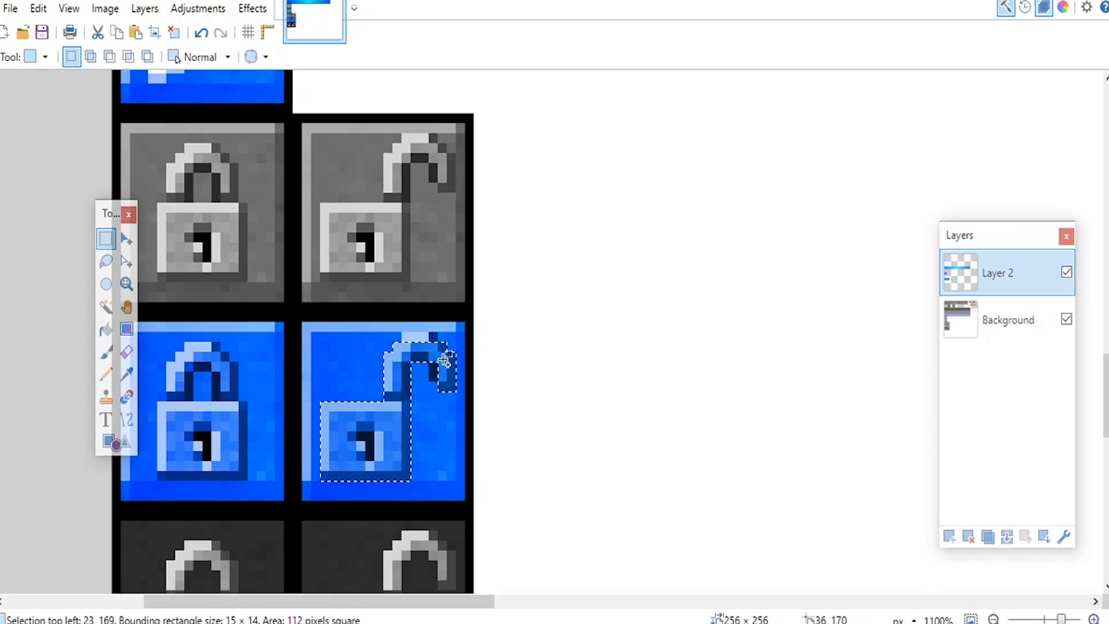
pyautogui.moveTo(429, 356); pyautogui.dragTo(407, 338)
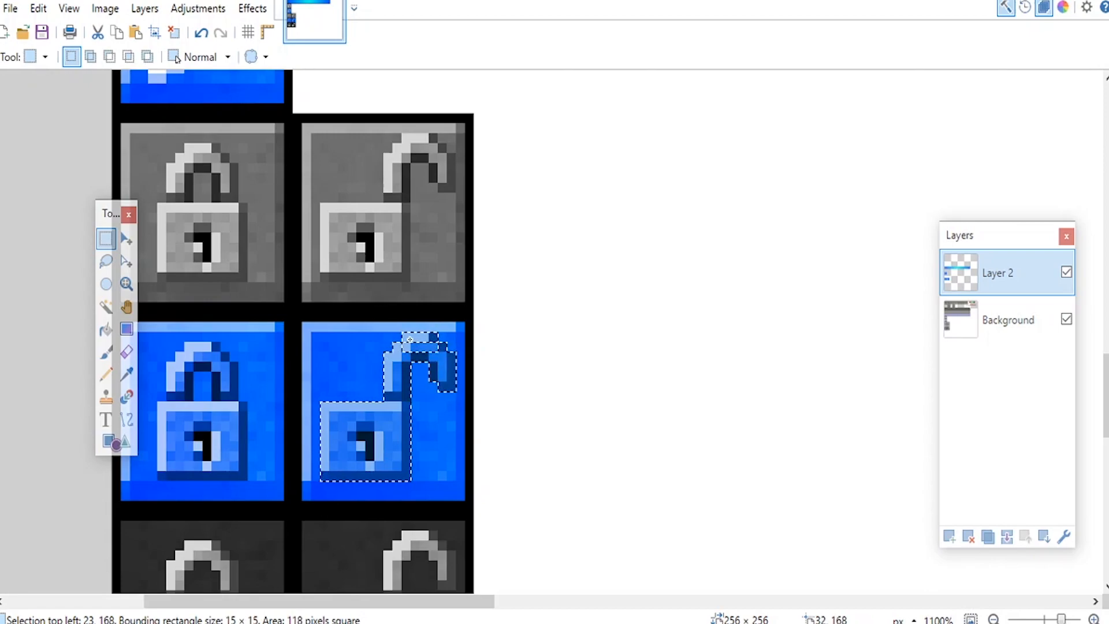
pyautogui.click(126, 351)
pyautogui.moveTo(358, 444)
pyautogui.mouseDown()
pyautogui.moveTo(371, 476)
pyautogui.moveTo(458, 346)
pyautogui.mouseUp()
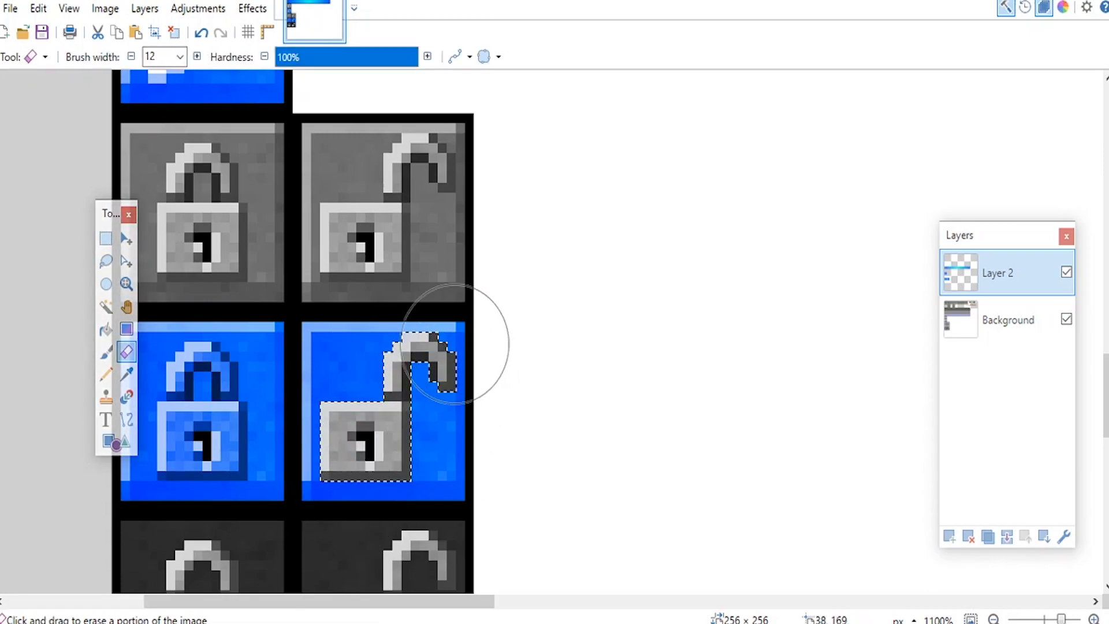
# Step: Select the globe speech bubble on the highlighted language button, erase the blue overlay inside it, and deselect
pyautogui.click(106, 238)
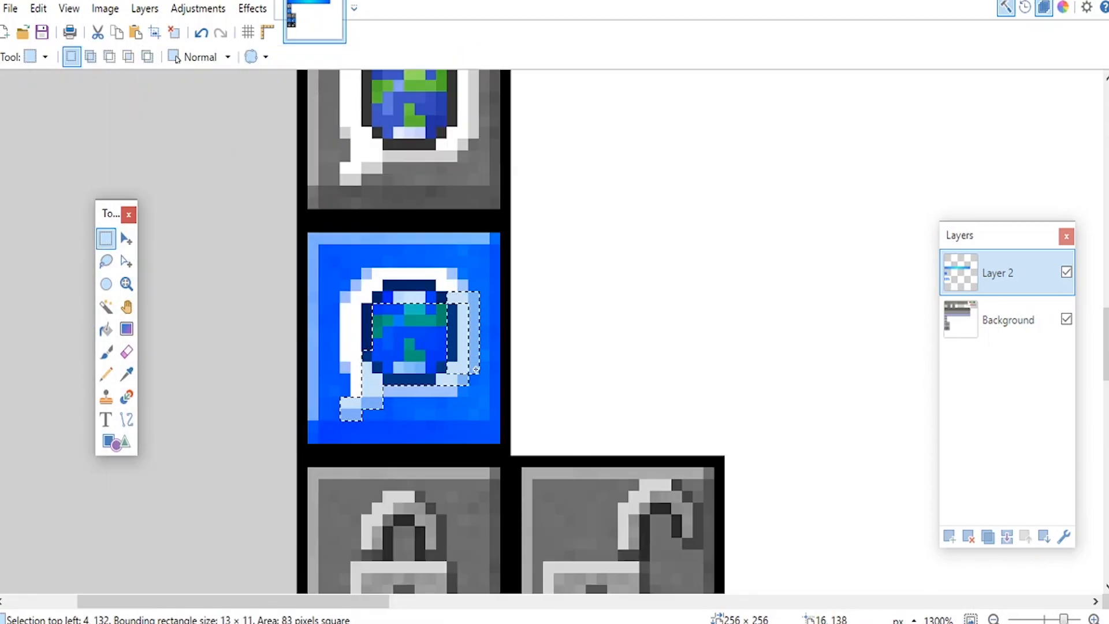
pyautogui.moveTo(453, 375); pyautogui.dragTo(363, 270)
pyautogui.hotkey('ctrl', 'z')
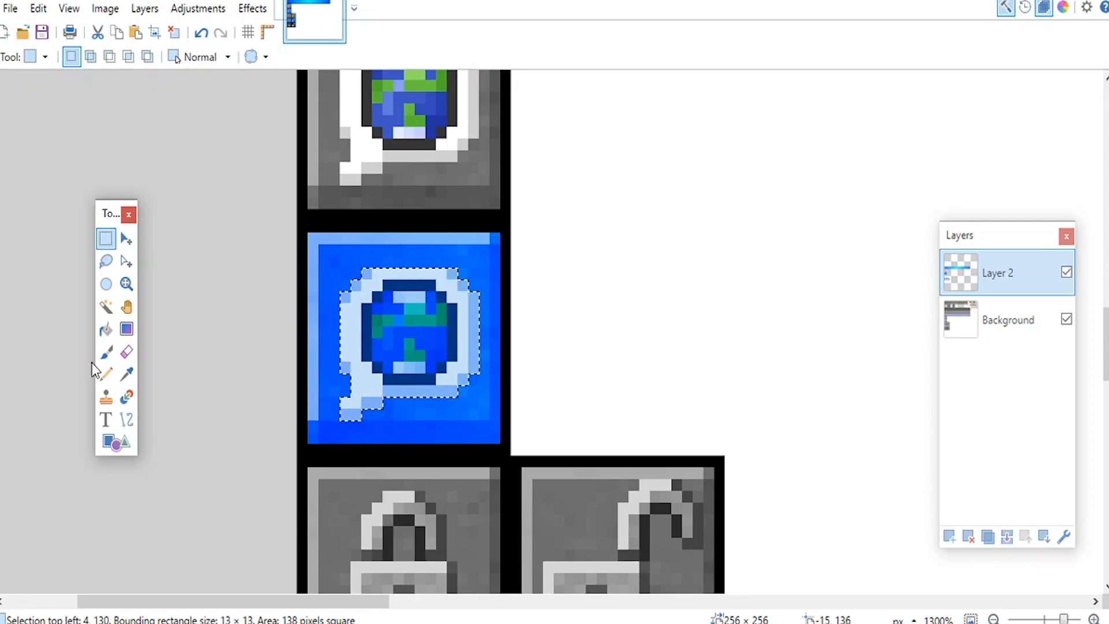
pyautogui.click(132, 352)
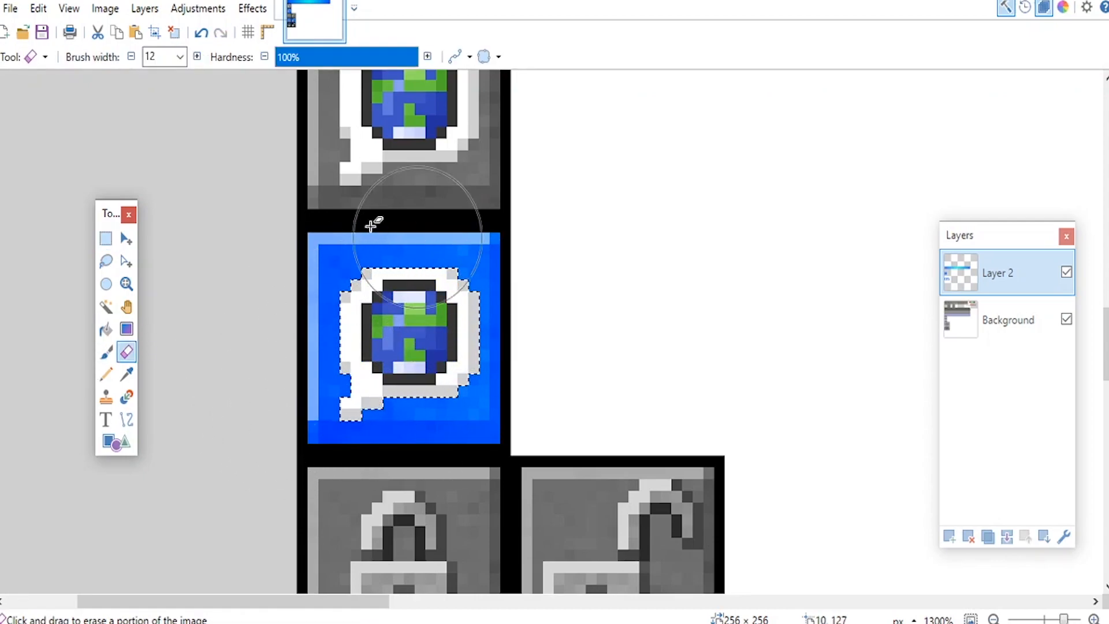
pyautogui.click(106, 238)
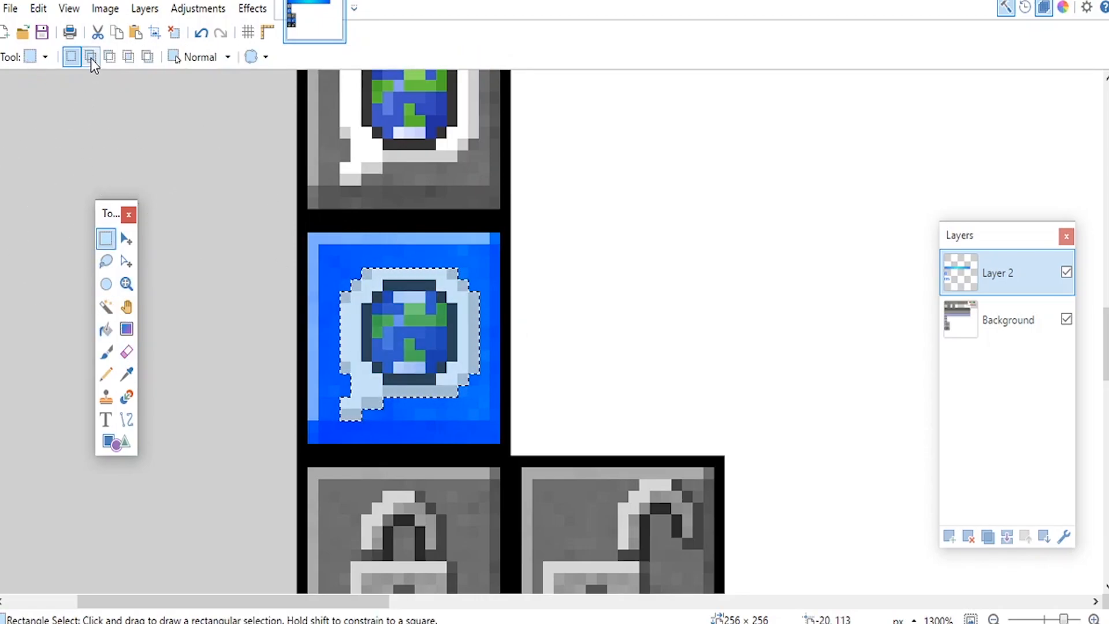
pyautogui.click(512, 361)
# Step: Review the recolored buttons and examine the hotbar and offhand slot frames up close
pyautogui.scroll(-7, 520, 339)
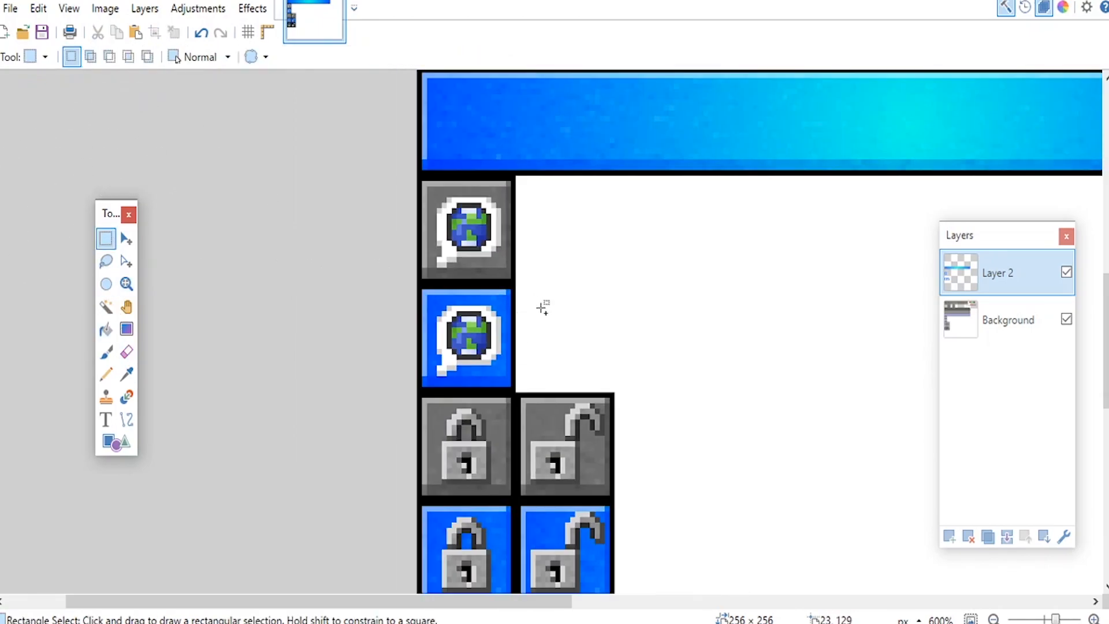
pyautogui.scroll(-4, 537, 304)
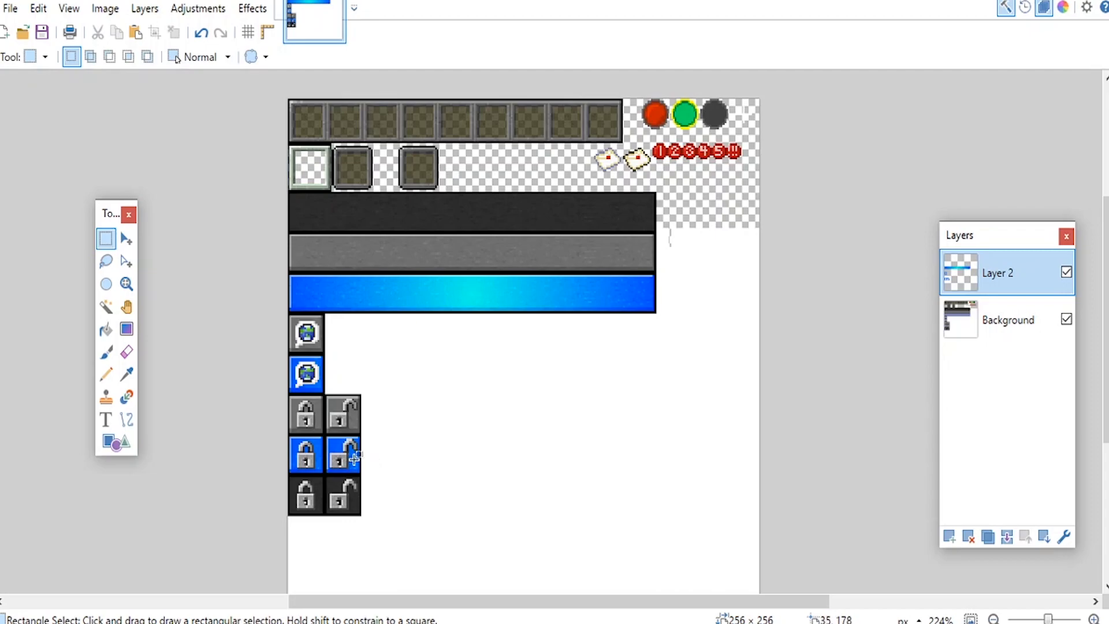
pyautogui.scroll(3, 453, 202)
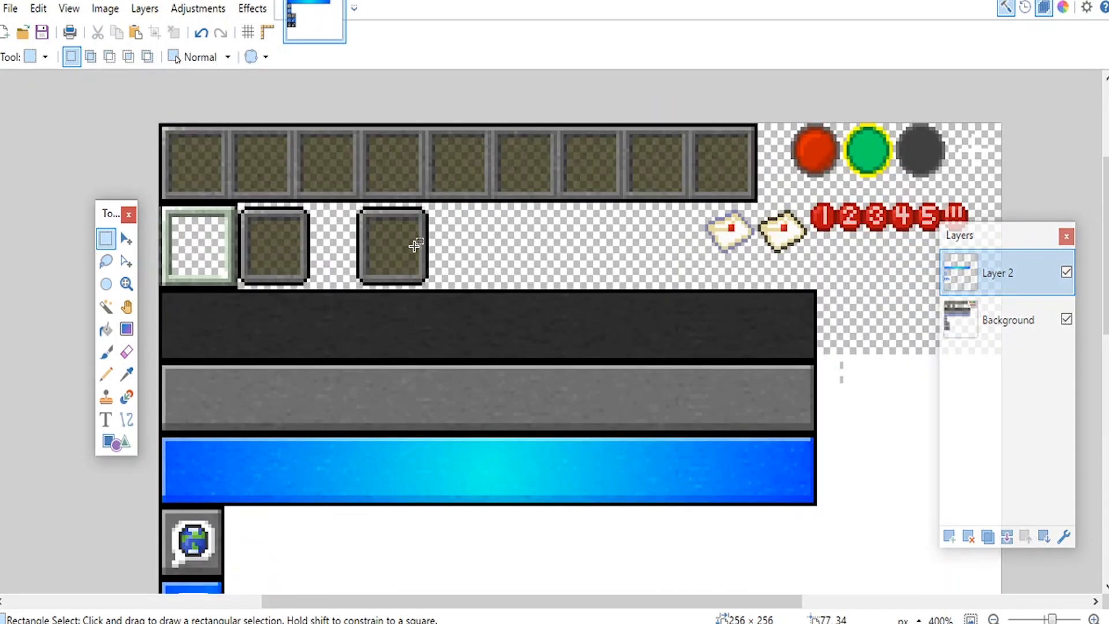
pyautogui.scroll(4, 202, 200)
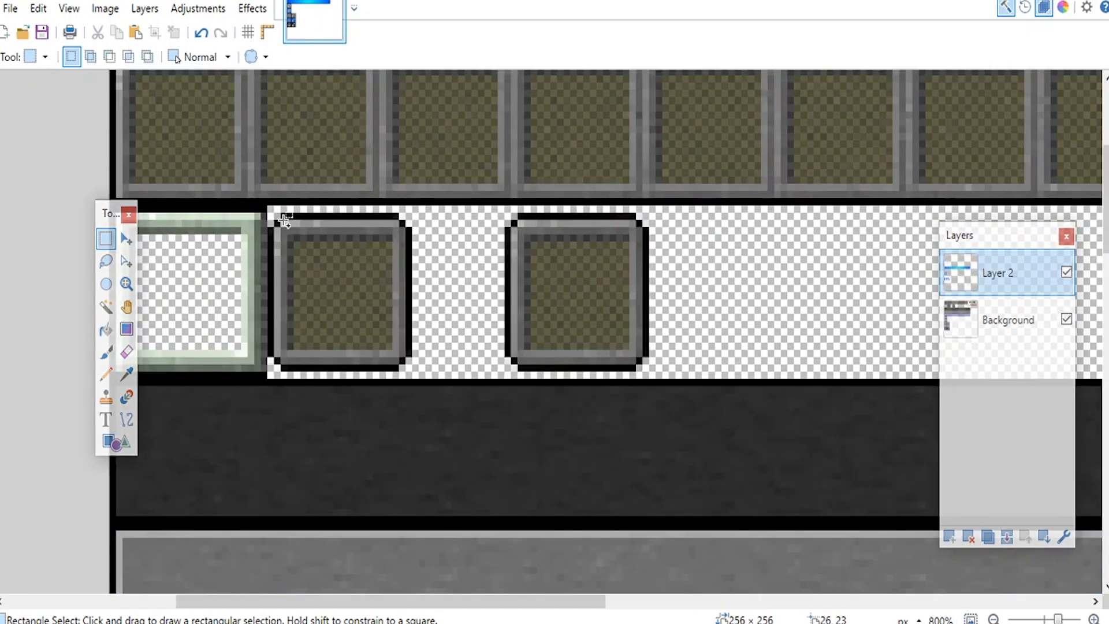
pyautogui.scroll(-5, 309, 218)
pyautogui.scroll(2, 321, 213)
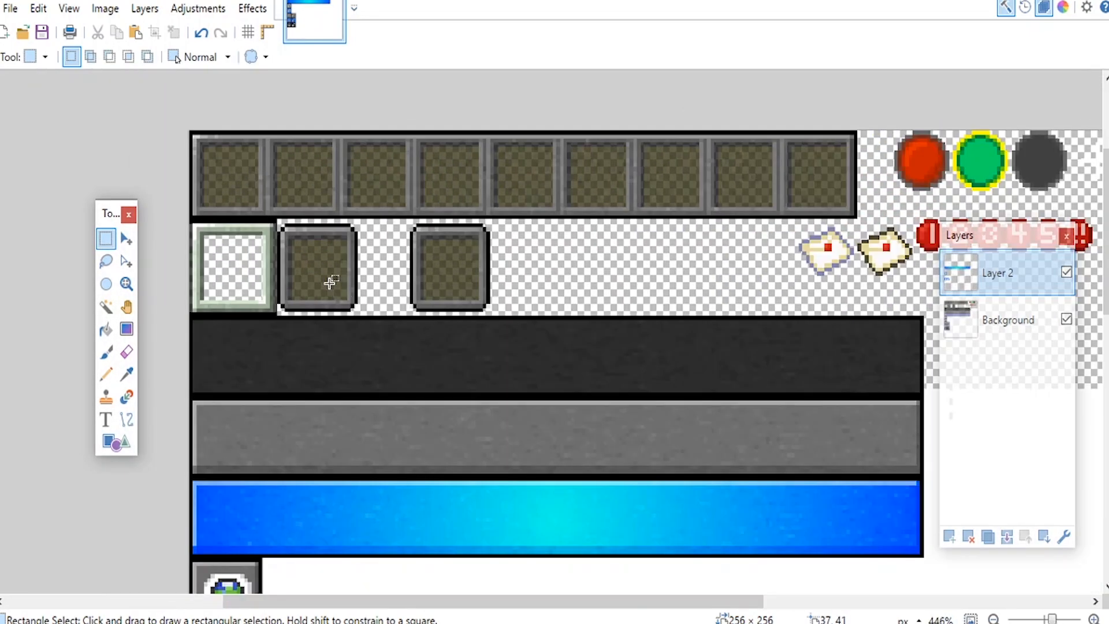
pyautogui.scroll(6, 235, 258)
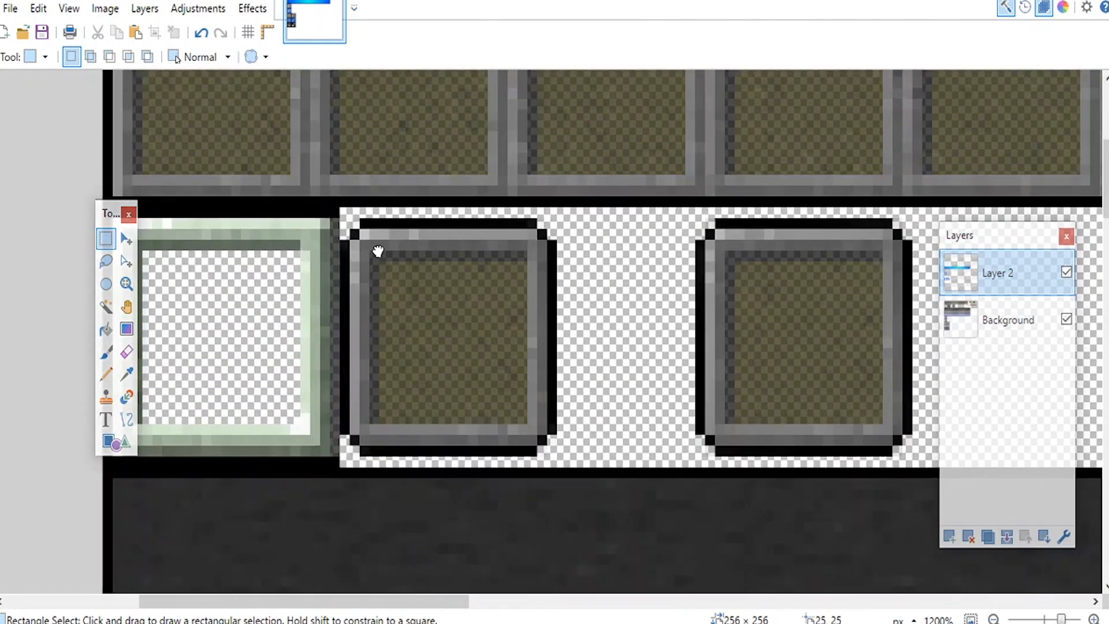
# Step: Select the pale green slot-highlight frame on the Background layer and adjust it to hue 107 and saturation 200
pyautogui.scroll(1, 325, 289)
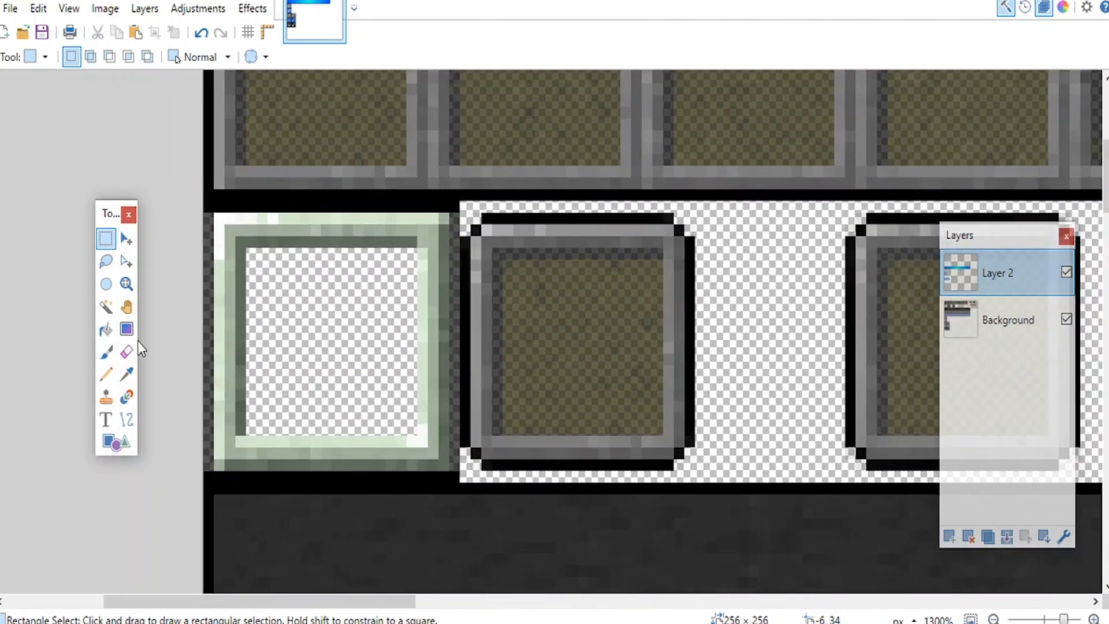
pyautogui.moveTo(217, 216); pyautogui.dragTo(199, 199)
pyautogui.click(198, 8)
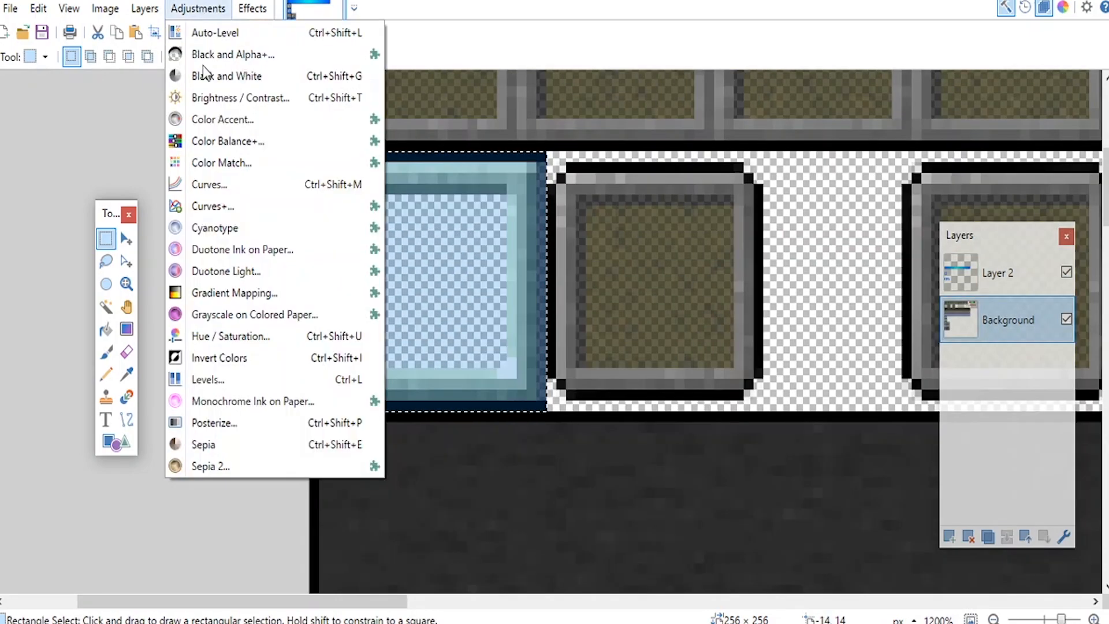
pyautogui.click(255, 337)
pyautogui.moveTo(514, 260); pyautogui.dragTo(583, 258)
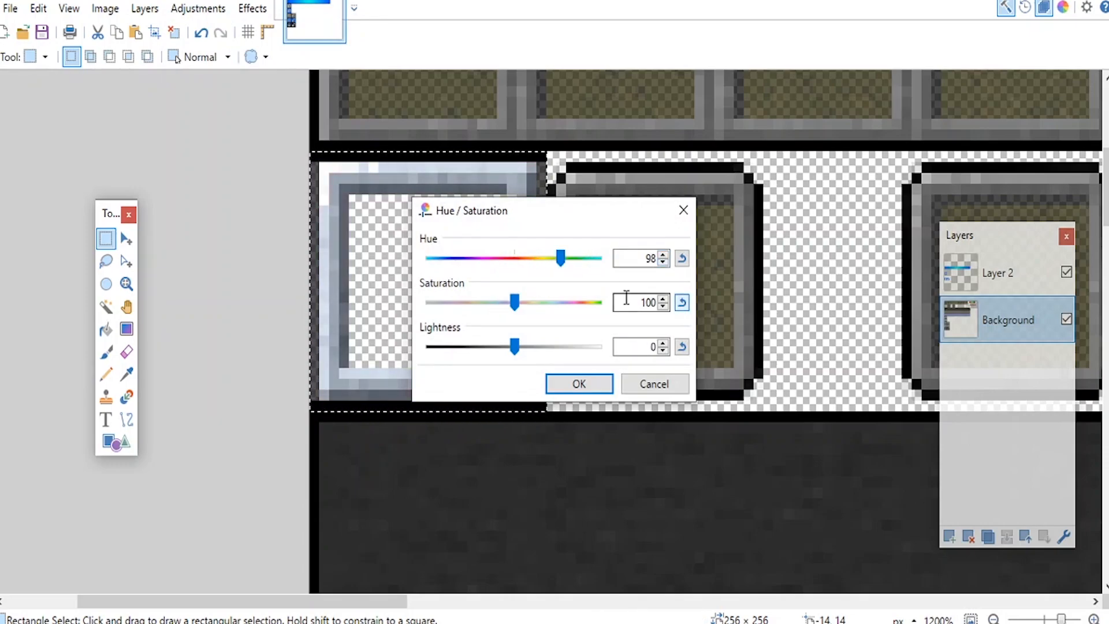
pyautogui.moveTo(561, 261); pyautogui.dragTo(564, 263)
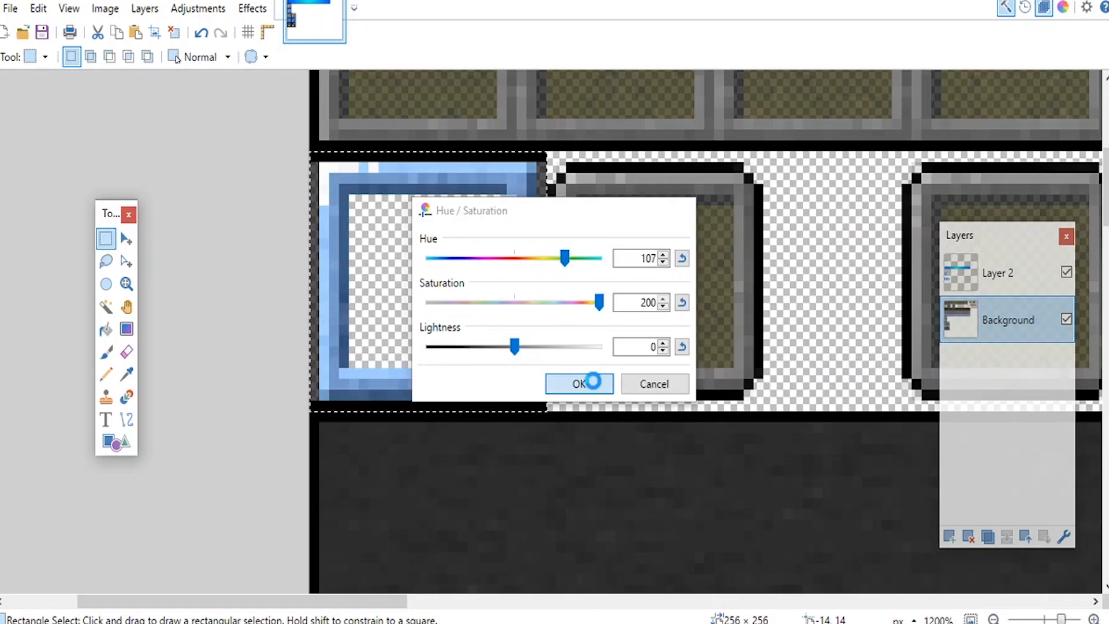
pyautogui.click(579, 384)
# Step: Merge Layer 2 down into the Background layer and save widgets.png with the Auto-detect bit depth
pyautogui.scroll(2, 475, 254)
pyautogui.click(999, 274)
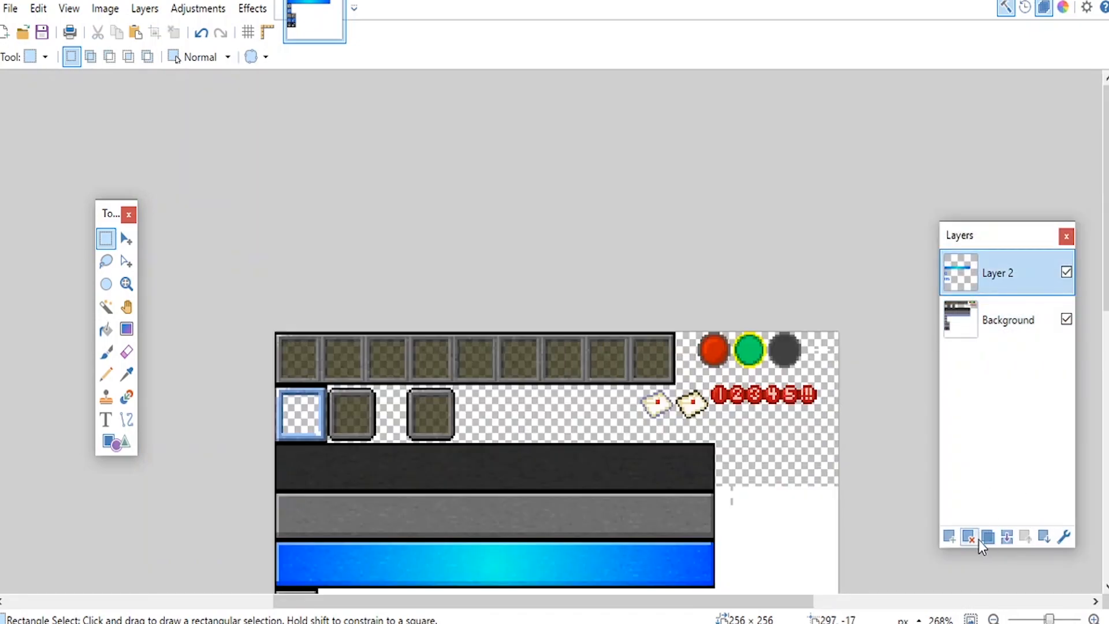
pyautogui.click(1006, 536)
pyautogui.scroll(-5, 584, 399)
pyautogui.scroll(2, 431, 274)
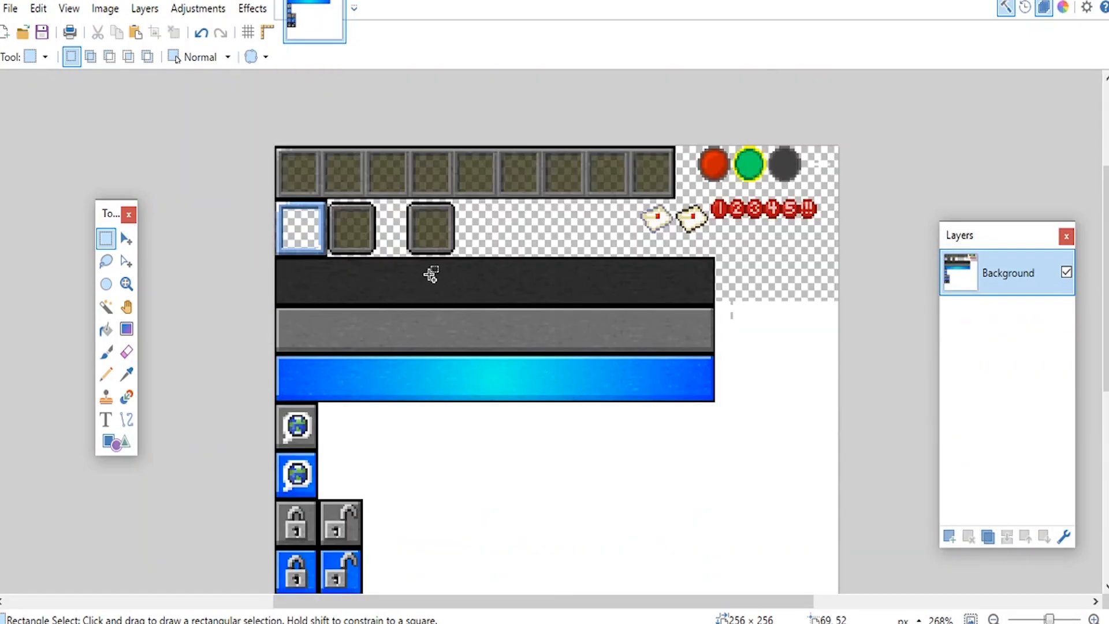
pyautogui.hotkey('ctrl', 's')
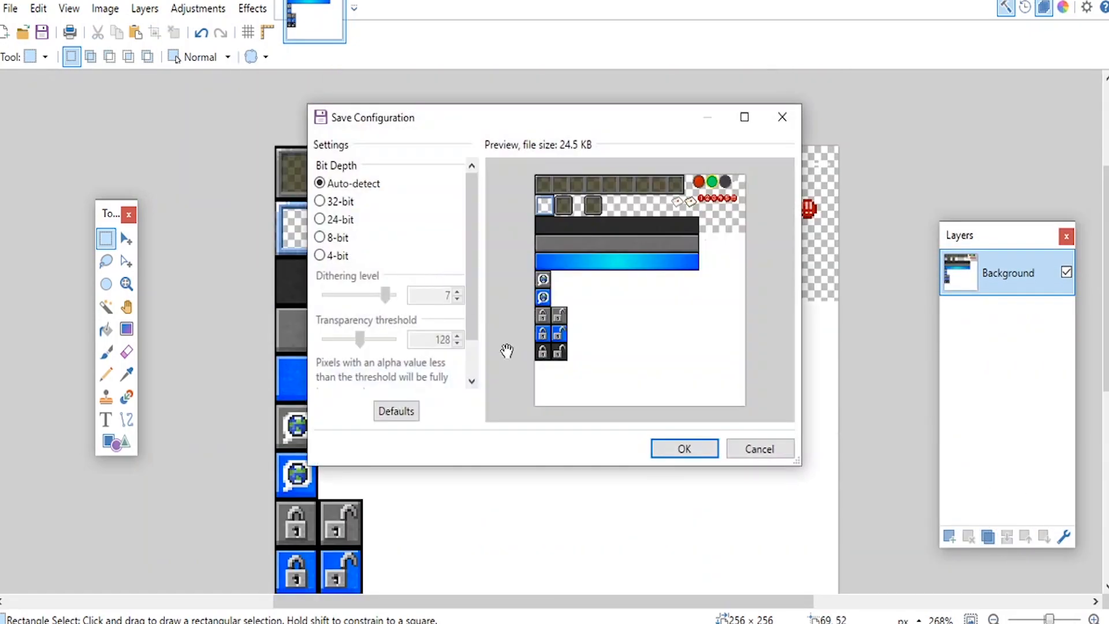
pyautogui.click(696, 451)
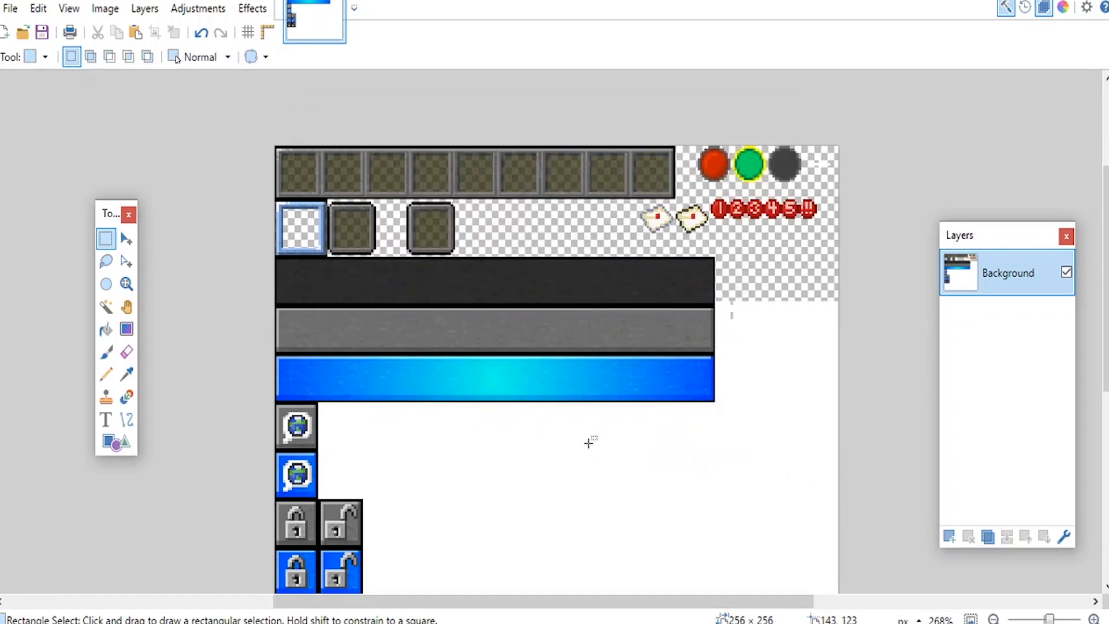
# Step: Switch to File Explorer and look through the textures in the container folder and its creative_inventory subfolder
pyautogui.click(1021, 1)
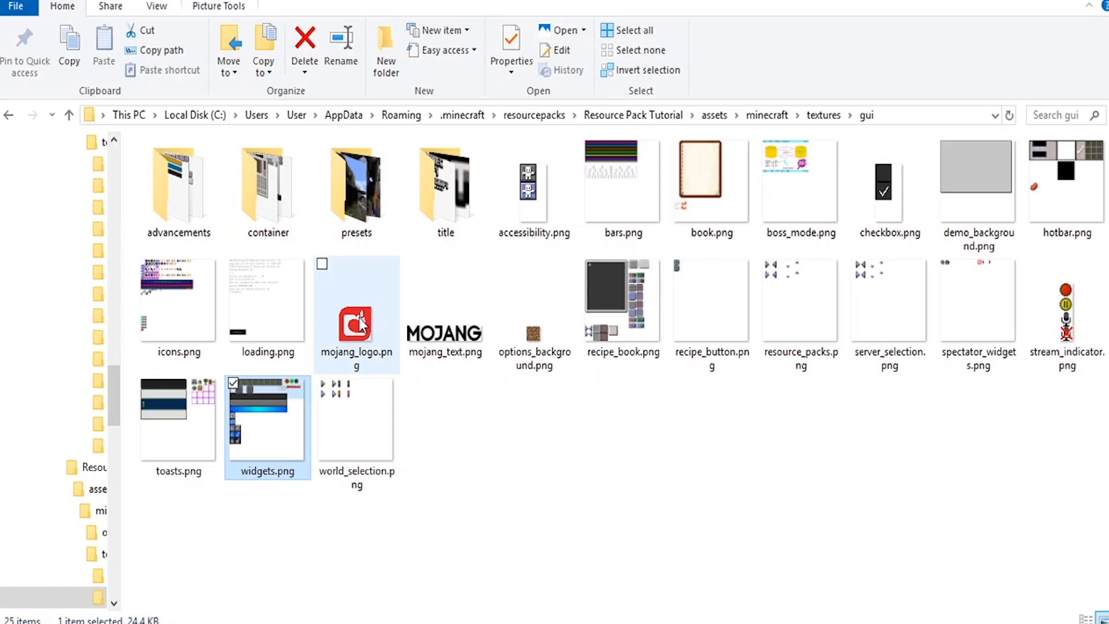
pyautogui.doubleClick(283, 202)
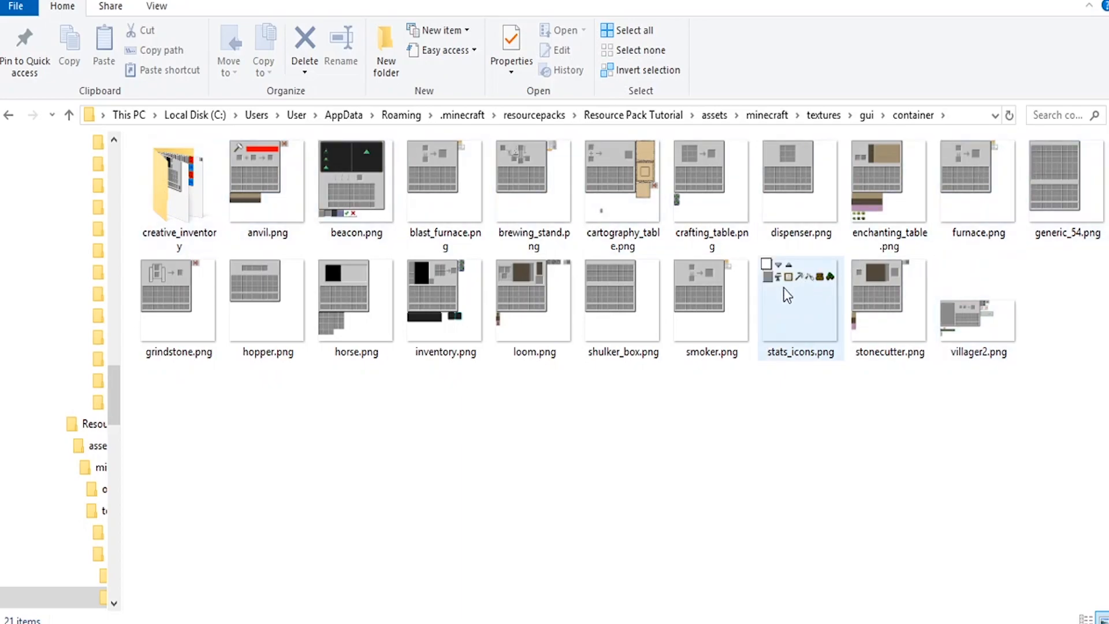
pyautogui.click(442, 314)
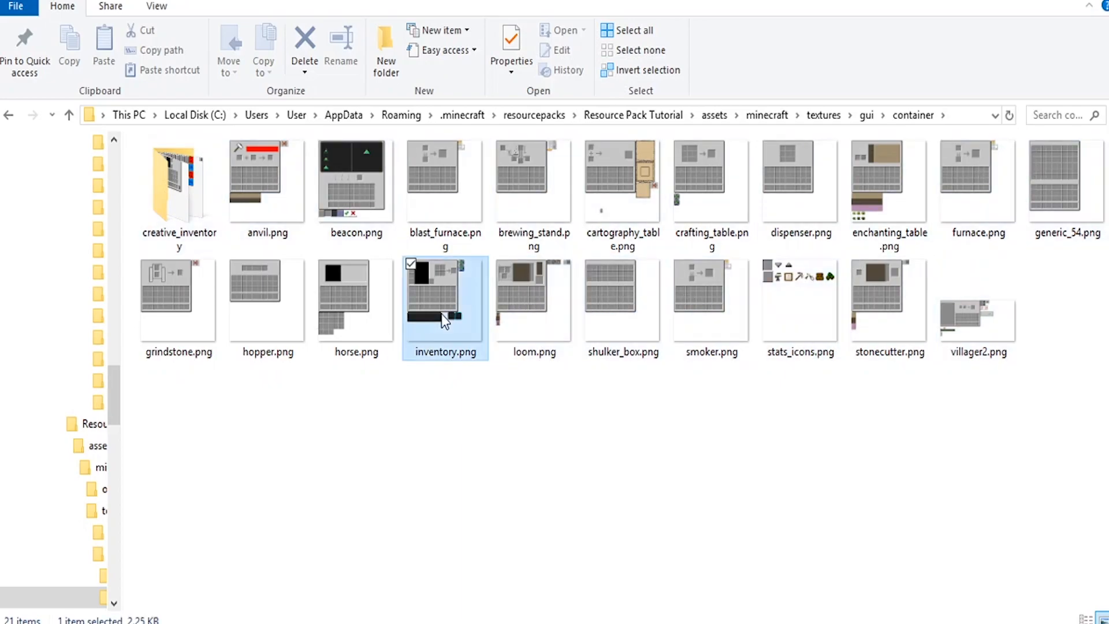
pyautogui.click(380, 182)
pyautogui.click(712, 178)
pyautogui.click(786, 189)
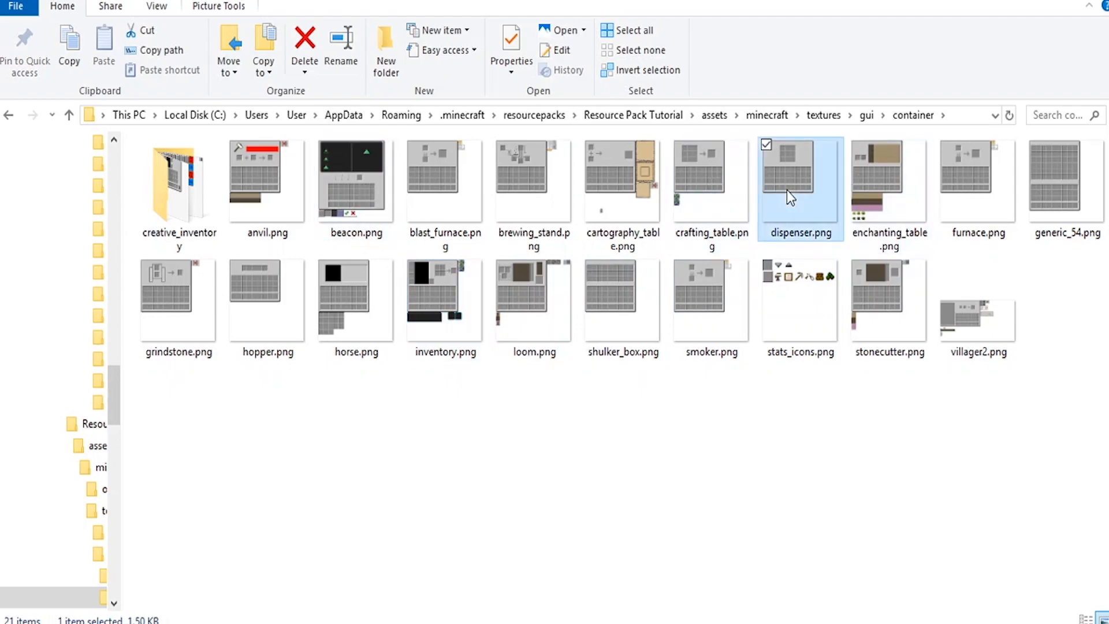
pyautogui.click(903, 183)
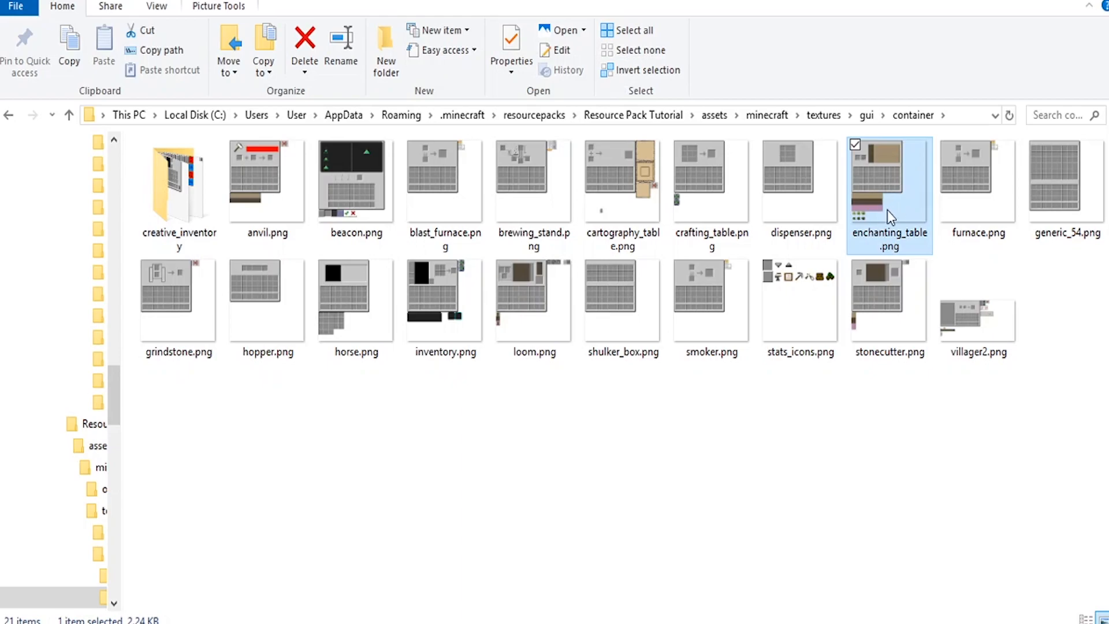
pyautogui.click(1081, 184)
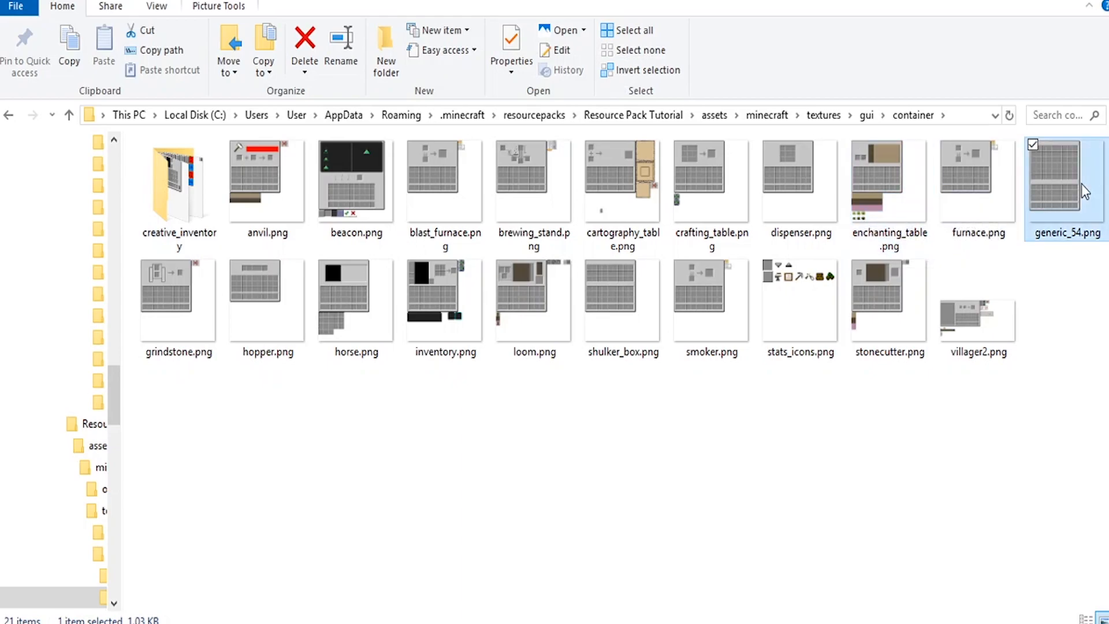
pyautogui.doubleClick(196, 202)
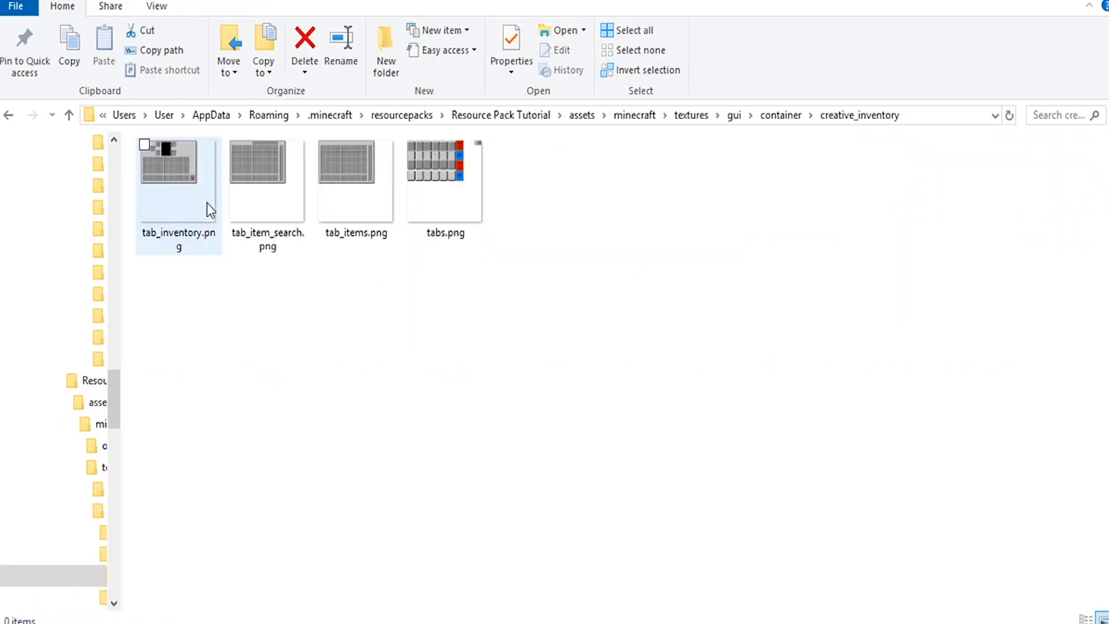
pyautogui.click(781, 115)
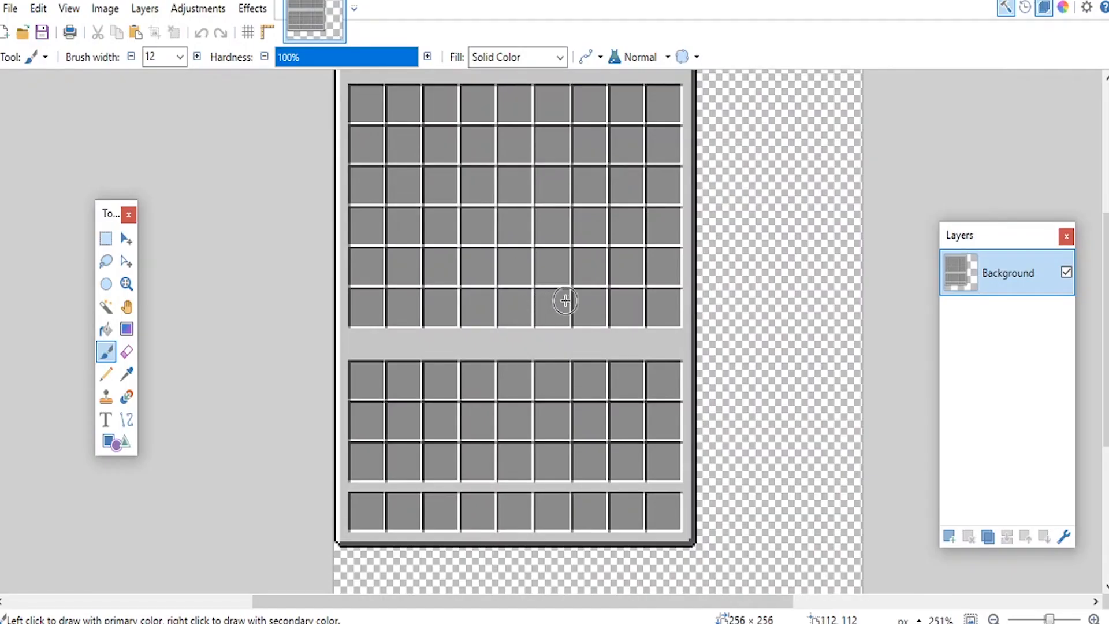
# Step: Select the dark gray interiors of all inventory slots in generic_54.png with the Magic Wand and delete them
pyautogui.moveTo(564, 300); pyautogui.dragTo(481, 333)
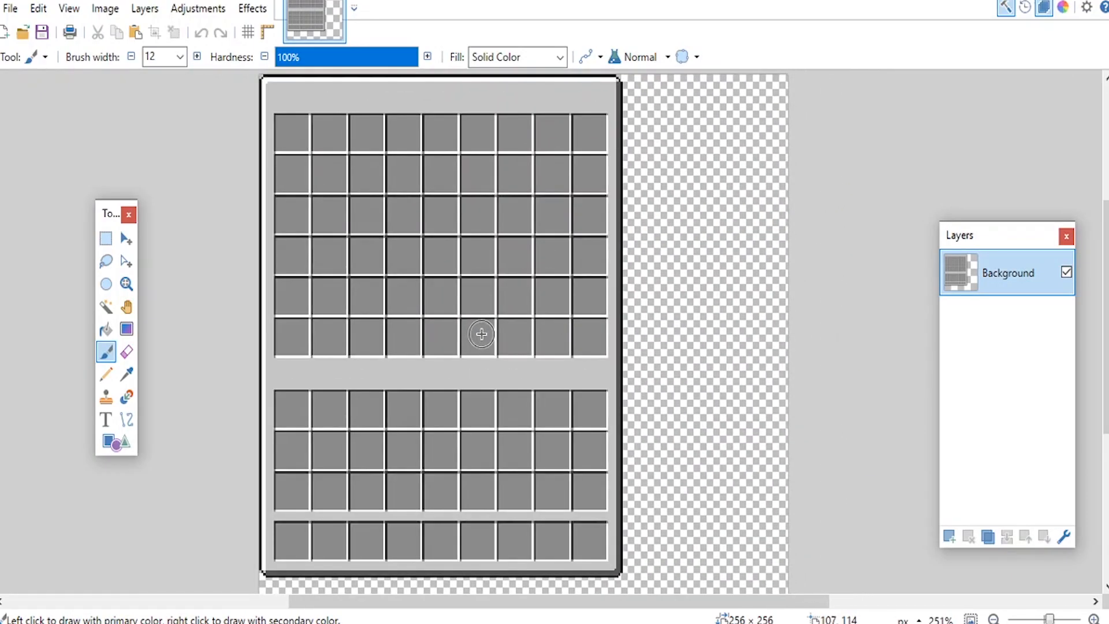
pyautogui.scroll(-2, 218, 342)
pyautogui.scroll(2, 241, 297)
pyautogui.click(112, 307)
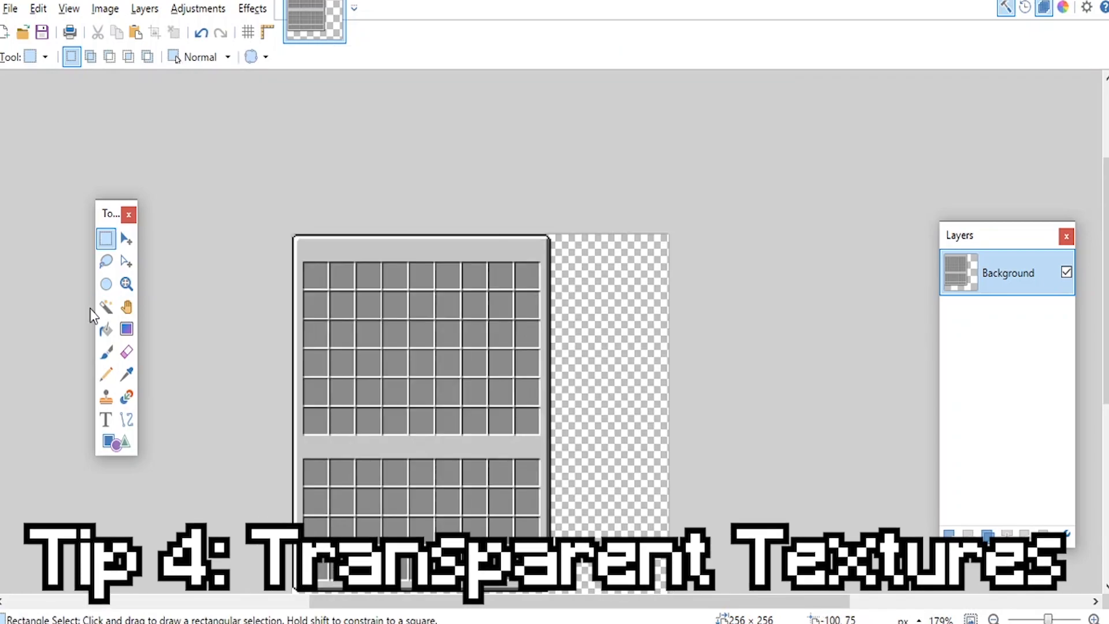
pyautogui.click(106, 307)
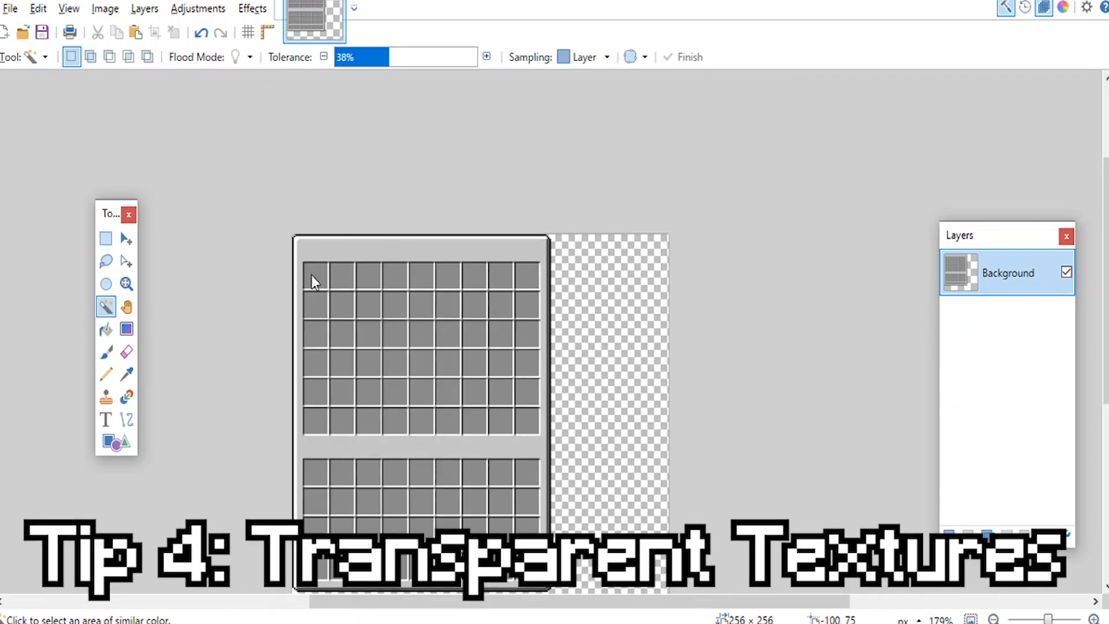
pyautogui.scroll(5, 341, 279)
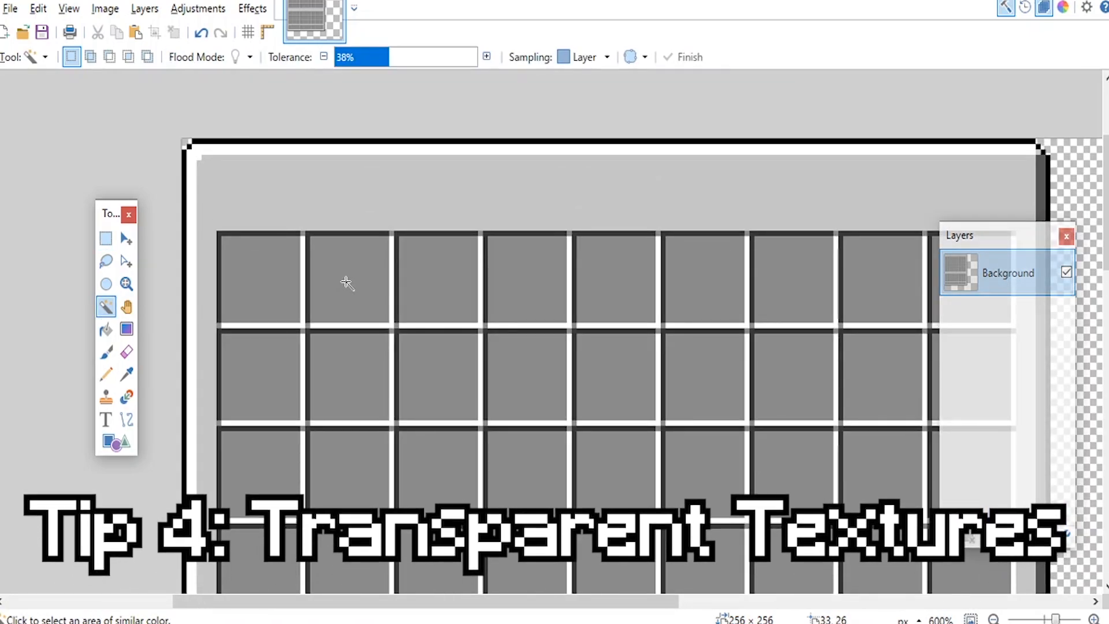
pyautogui.click(346, 283)
pyautogui.scroll(-3, 733, 326)
pyautogui.scroll(-2, 734, 326)
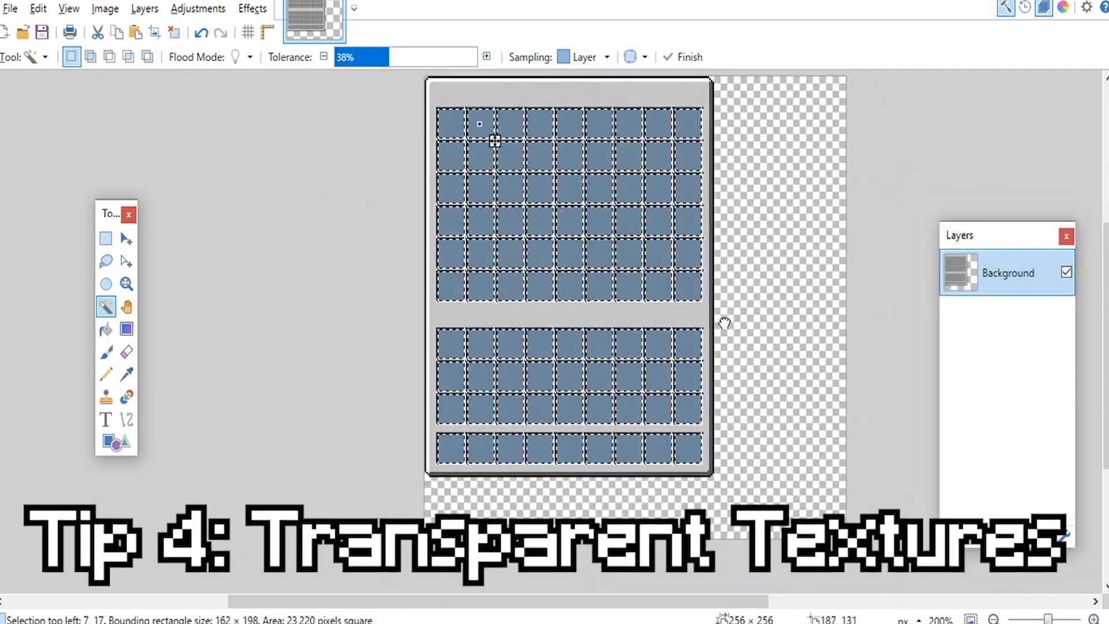
pyautogui.scroll(2, 660, 312)
pyautogui.scroll(-2, 660, 312)
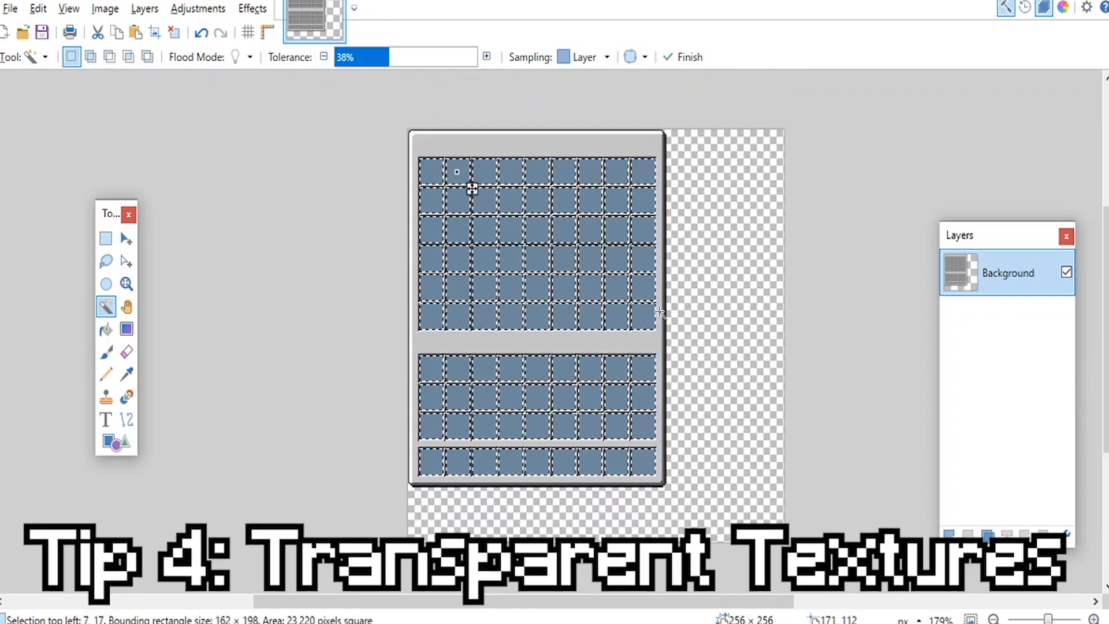
pyautogui.press('Delete')
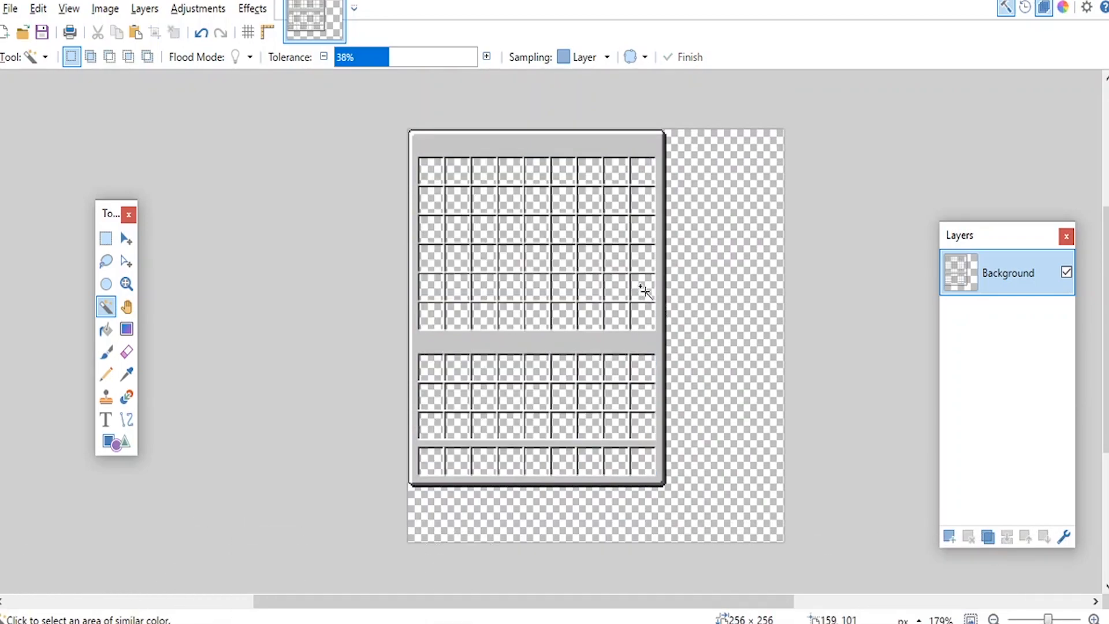
# Step: Select the light gray panel area around the slots, fill it with a vertical gradient from gray at the bottom to white at the top, and deselect
pyautogui.scroll(2, 638, 285)
pyautogui.click(107, 238)
pyautogui.scroll(3, 283, 267)
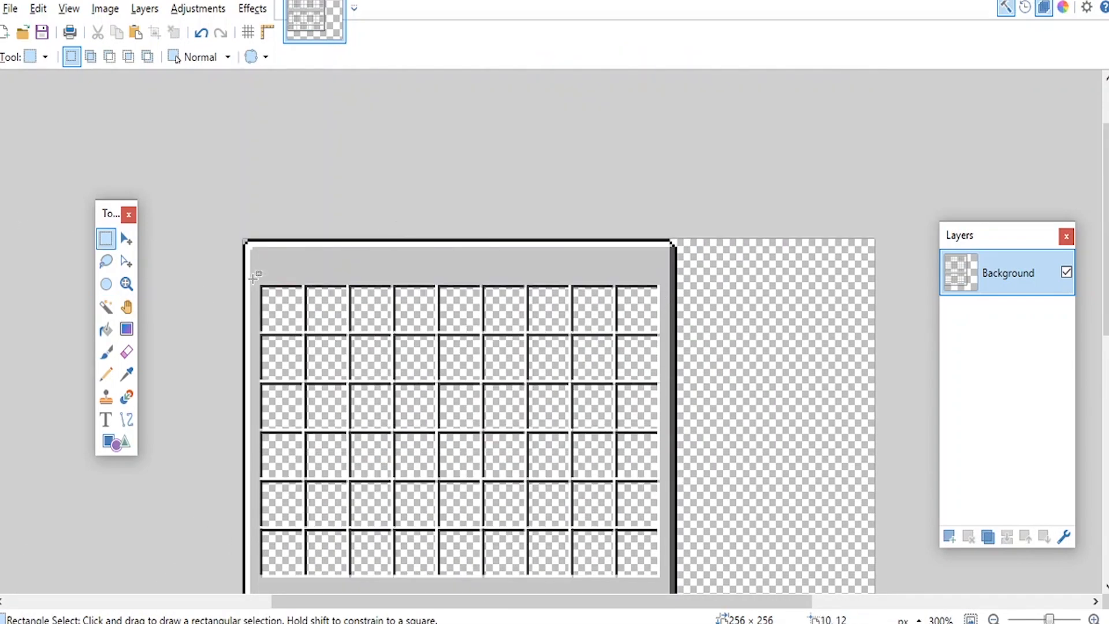
pyautogui.scroll(-3, 380, 337)
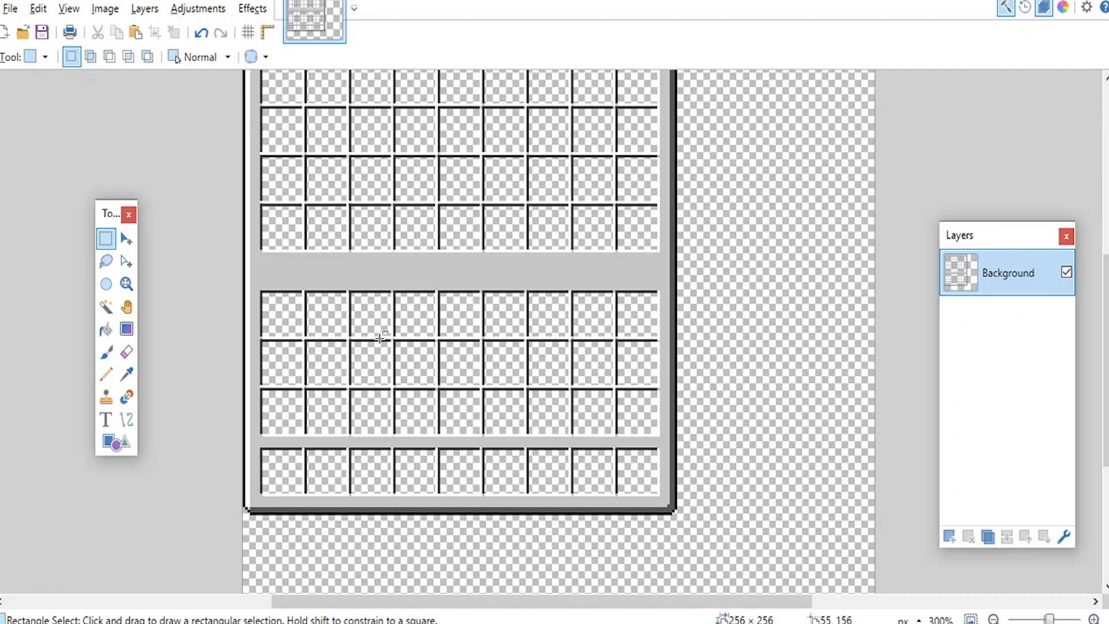
pyautogui.scroll(-2, 618, 270)
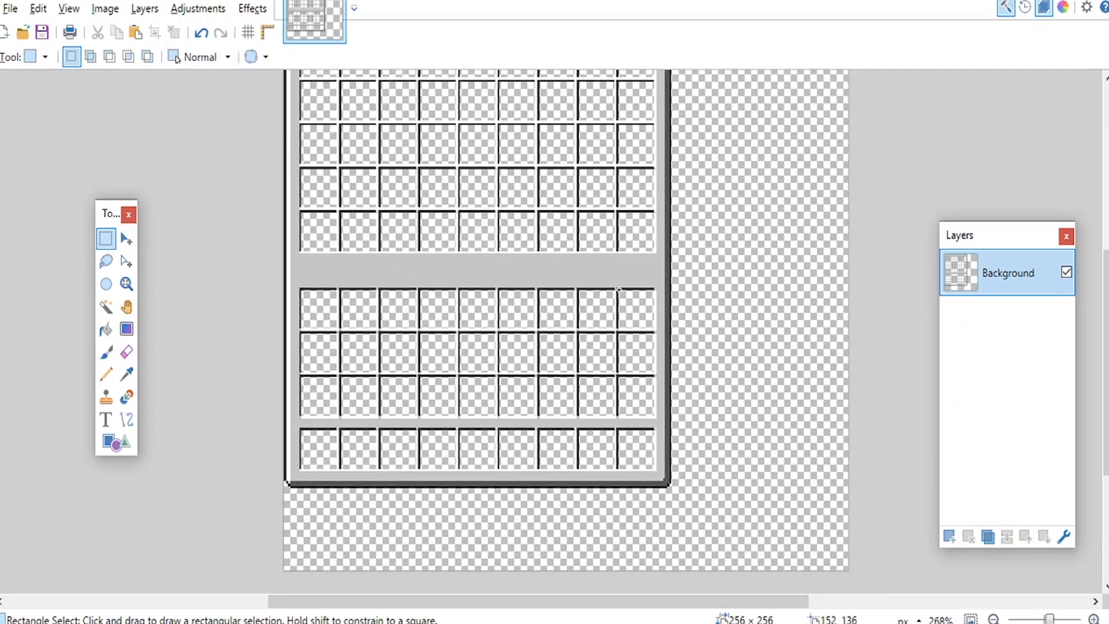
pyautogui.scroll(1, 684, 398)
pyautogui.moveTo(715, 284); pyautogui.dragTo(706, 413)
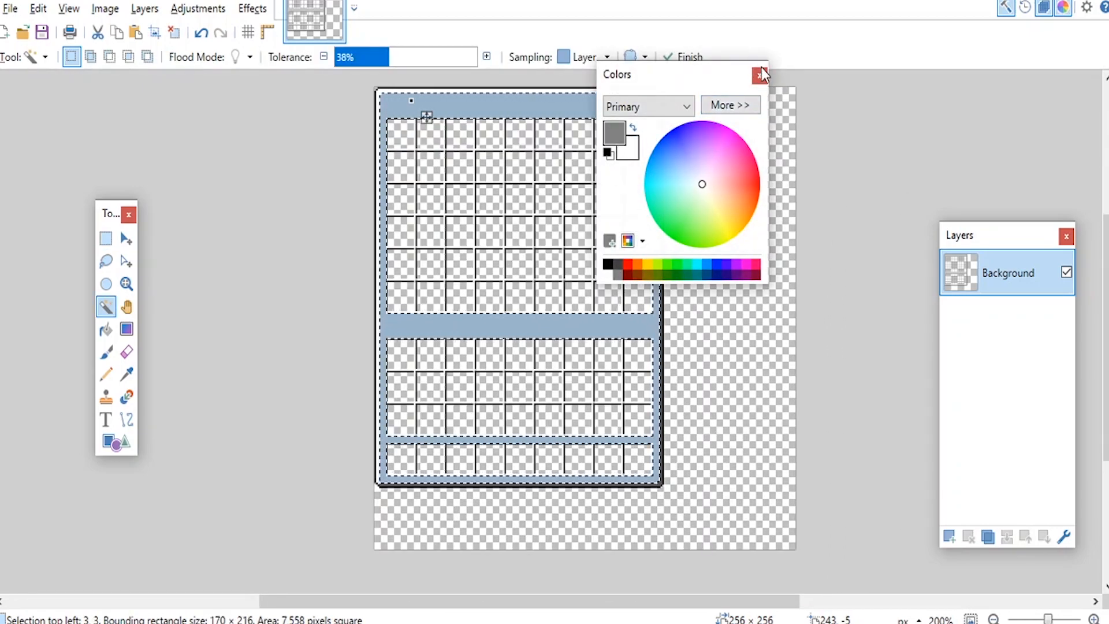
pyautogui.click(759, 74)
pyautogui.click(126, 329)
pyautogui.moveTo(527, 488); pyautogui.dragTo(525, 86)
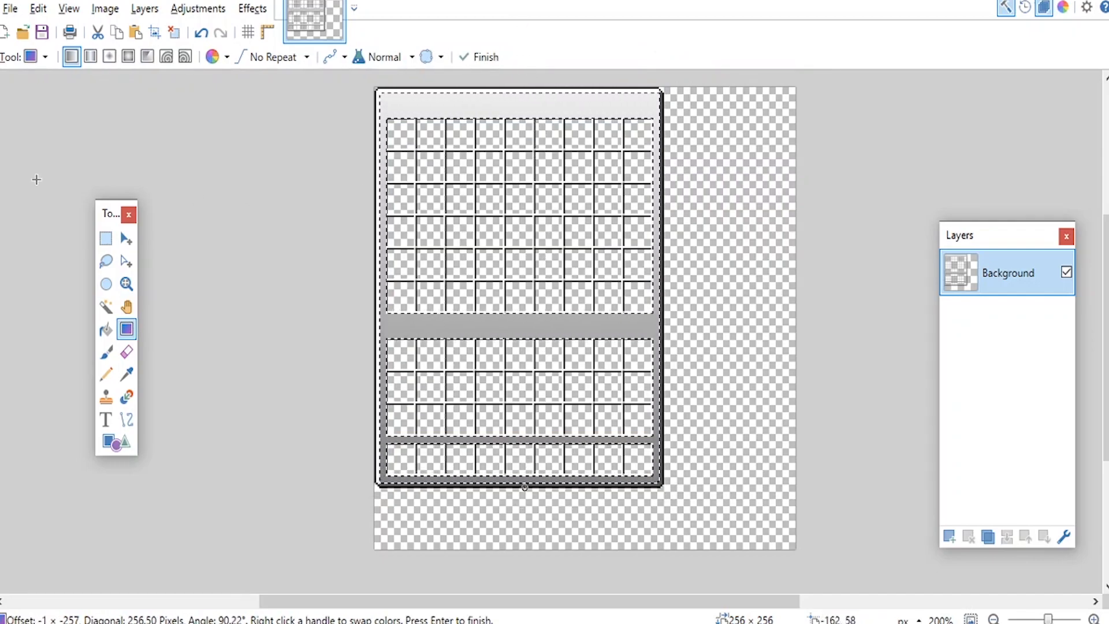
pyautogui.click(106, 238)
pyautogui.click(454, 257)
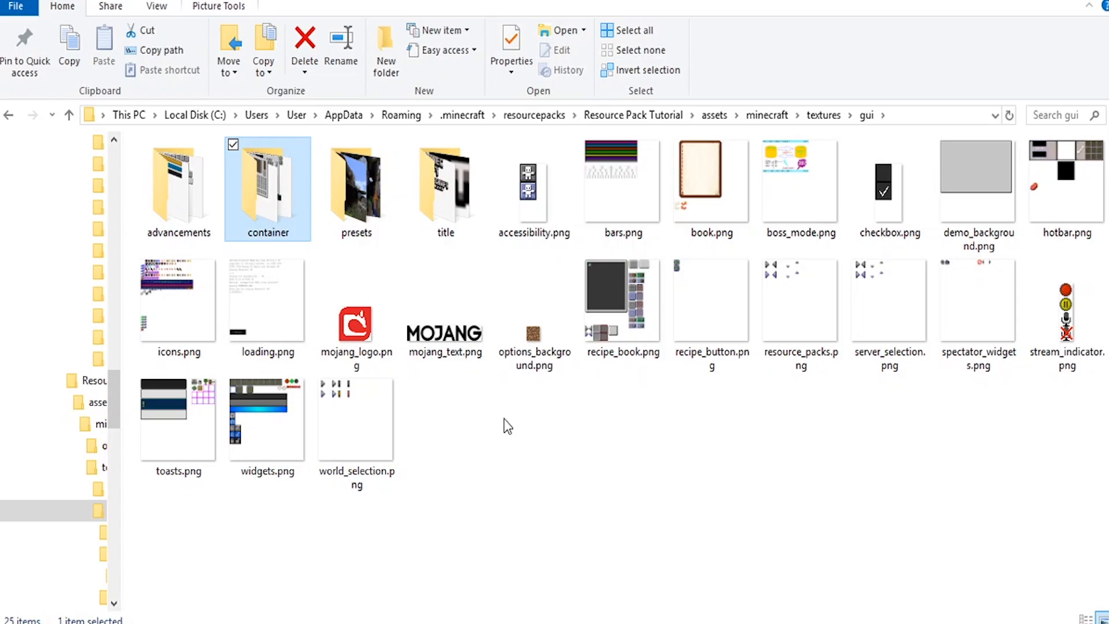
# Step: From the gui folder in File Explorer, browse the title folder and its background subfolder and open mojang.png in paint.net
pyautogui.doubleClick(438, 191)
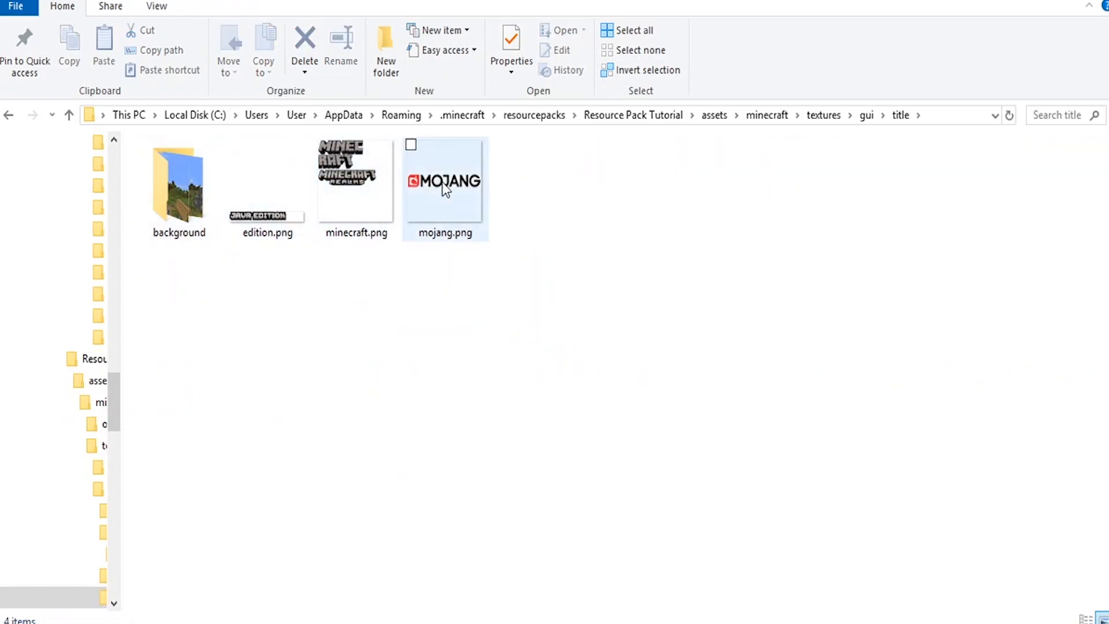
pyautogui.click(446, 189)
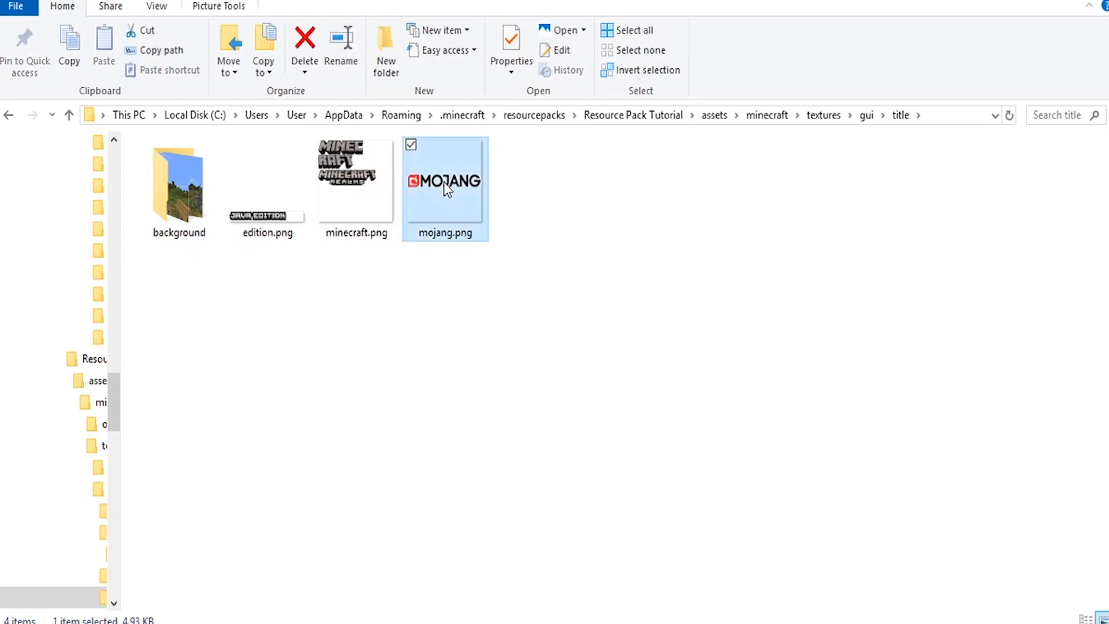
pyautogui.doubleClick(195, 202)
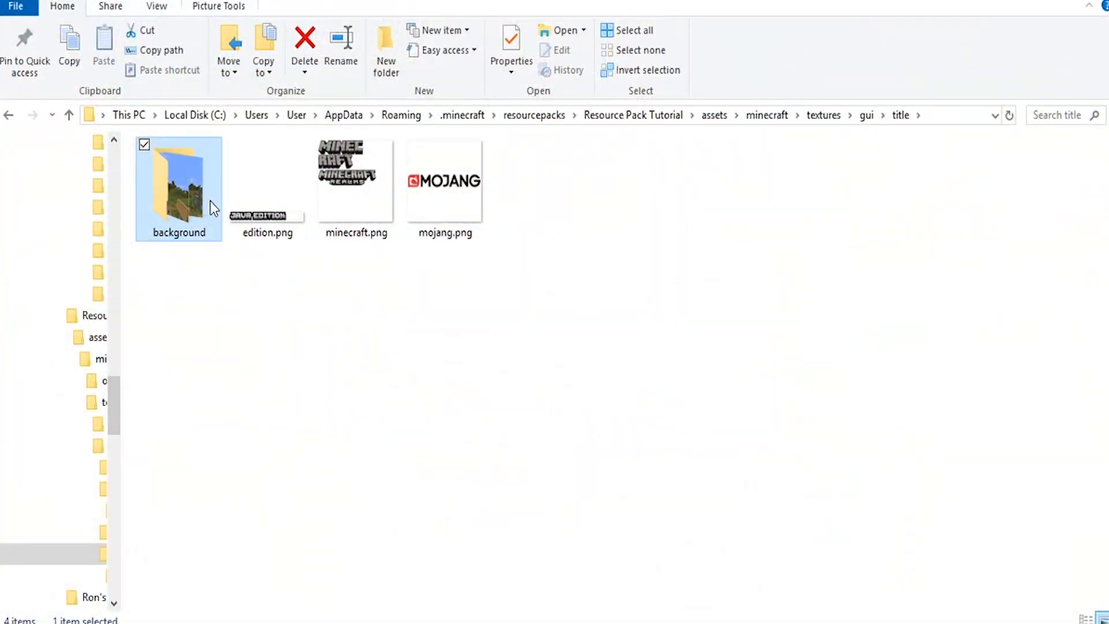
pyautogui.click(445, 200)
pyautogui.rightClick(445, 200)
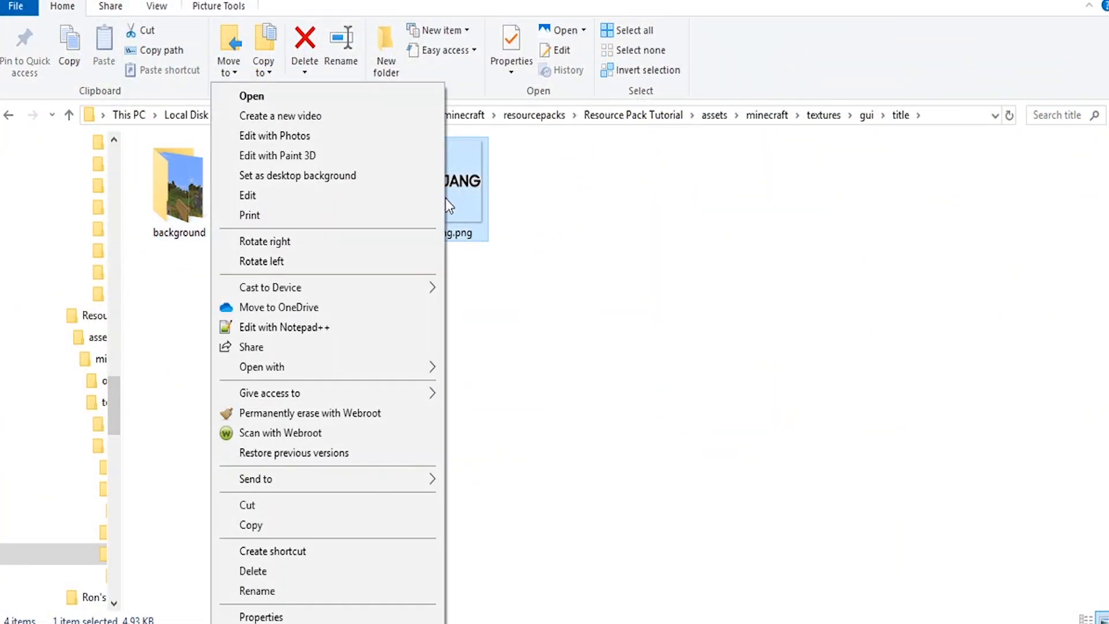
pyautogui.moveTo(303, 367)
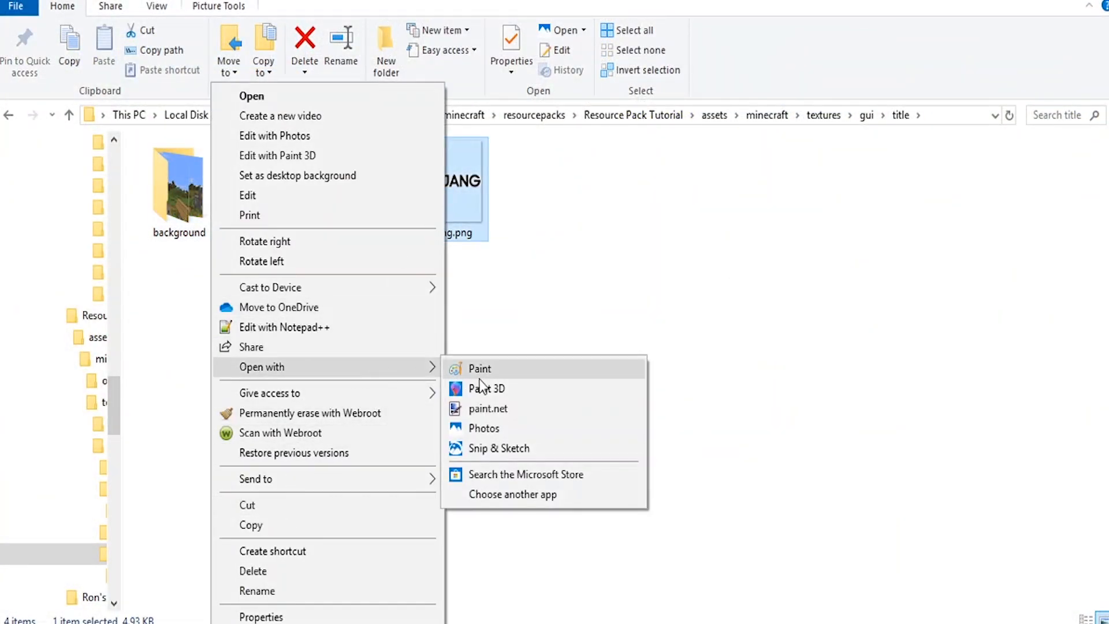
pyautogui.click(494, 411)
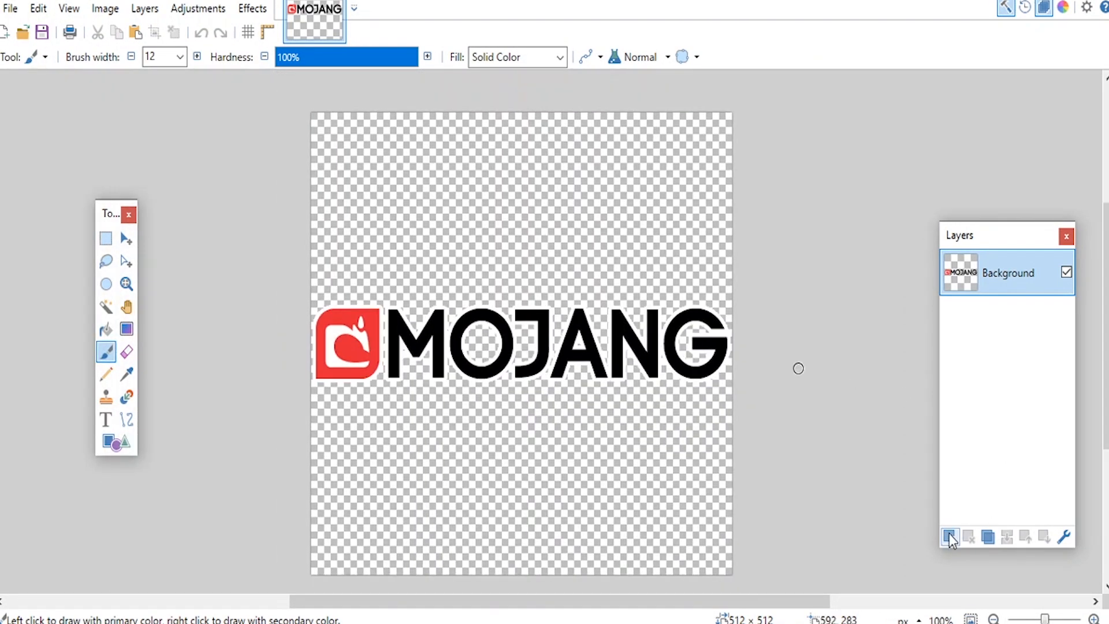
# Step: Add a new layer, then select the black MOJANG lettering on the Background layer with a rectangular selection and delete it
pyautogui.click(950, 538)
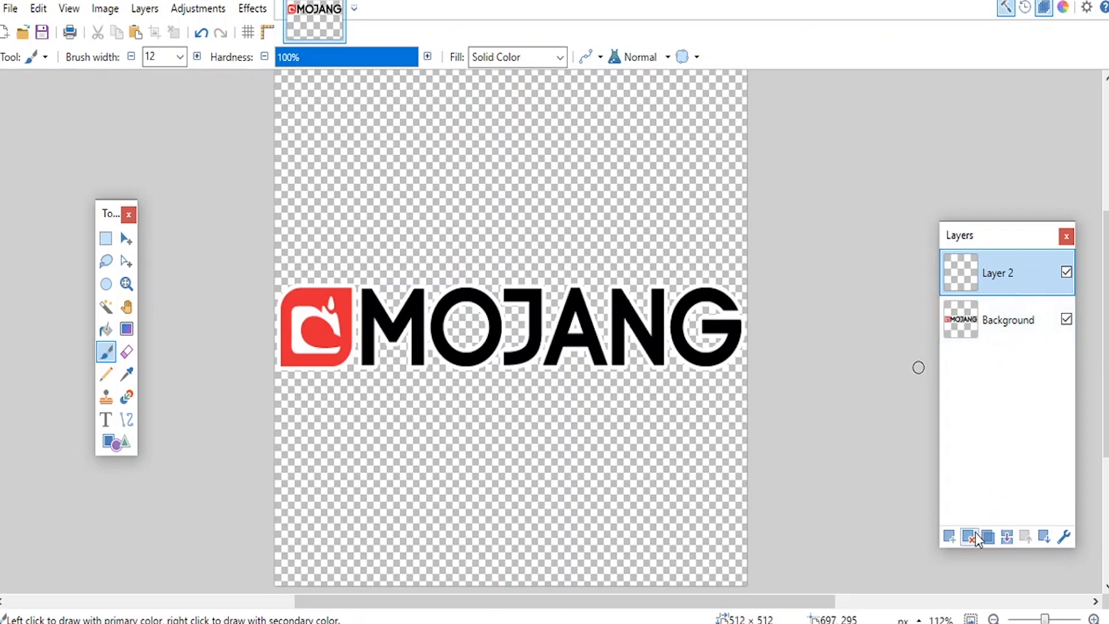
pyautogui.click(988, 321)
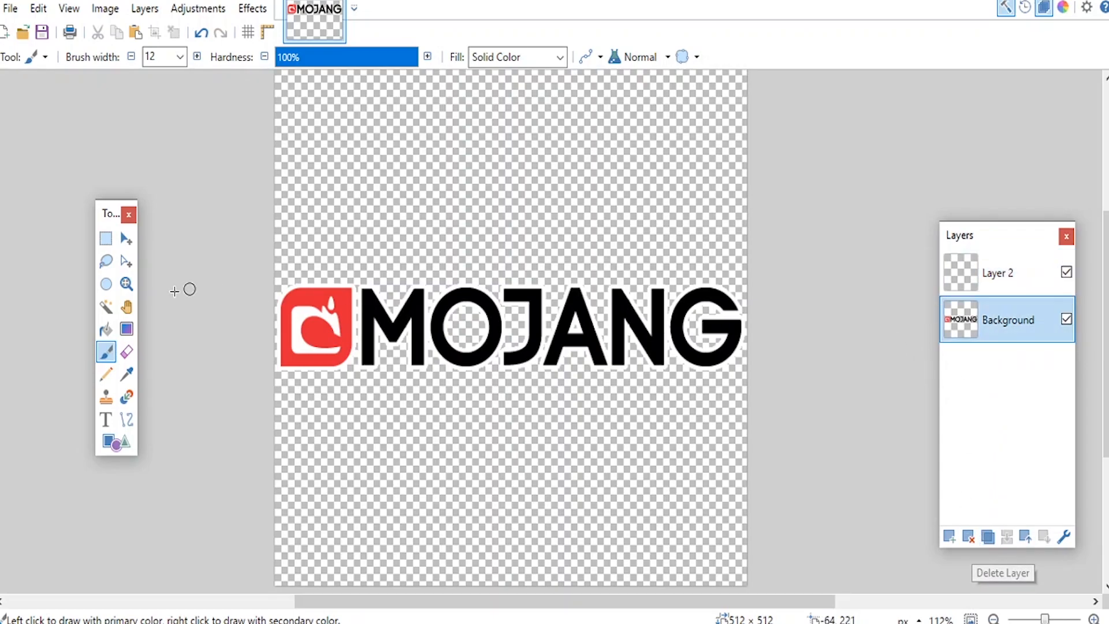
pyautogui.click(105, 238)
pyautogui.moveTo(805, 198); pyautogui.dragTo(358, 421)
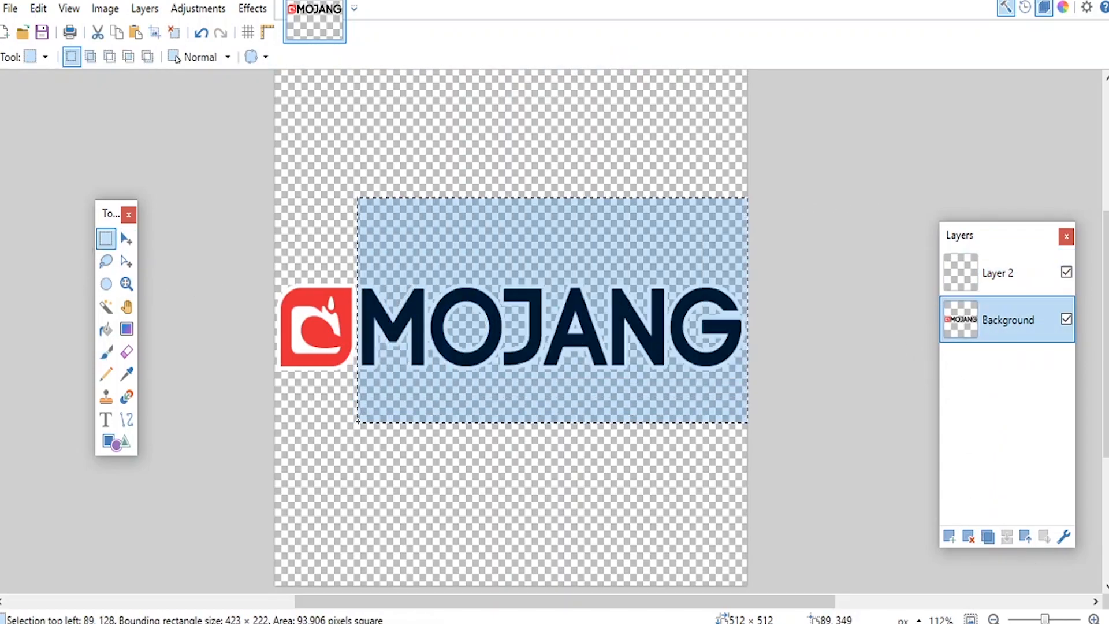
pyautogui.scroll(4, 358, 422)
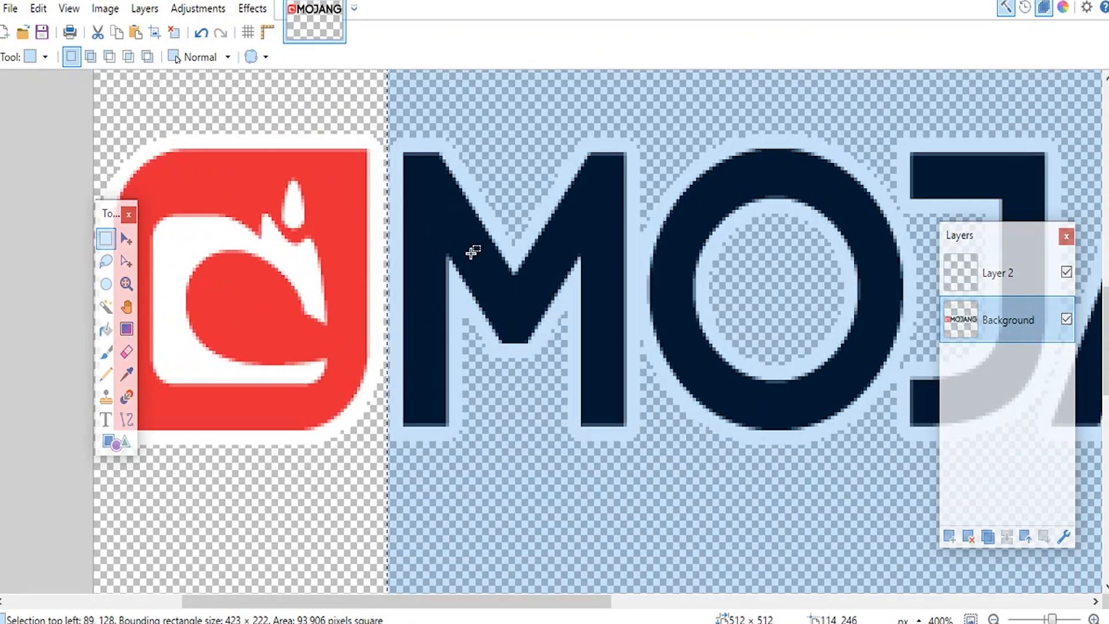
pyautogui.press('Delete')
pyautogui.scroll(-5, 472, 252)
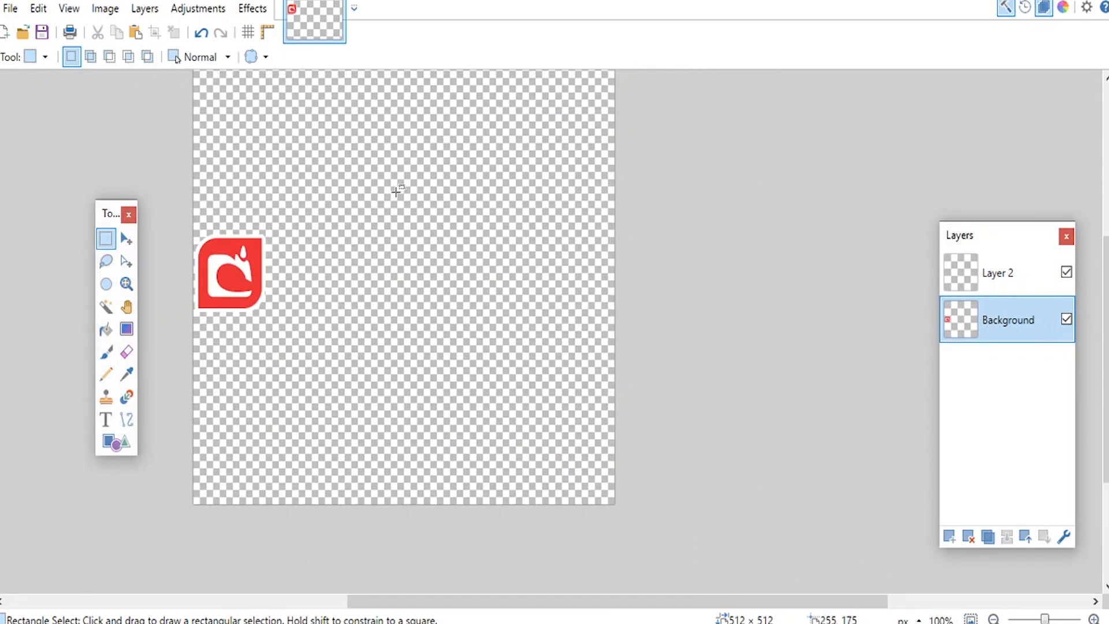
# Step: Center the remaining red logo on the canvas with the Center Both alignment effect
pyautogui.click(256, 9)
pyautogui.moveTo(292, 181)
pyautogui.click(402, 182)
# Step: Scale the entire Background layer content up to 577 × 577 pixels and center the logo on the canvas again
pyautogui.scroll(-1, 317, 250)
pyautogui.click(127, 239)
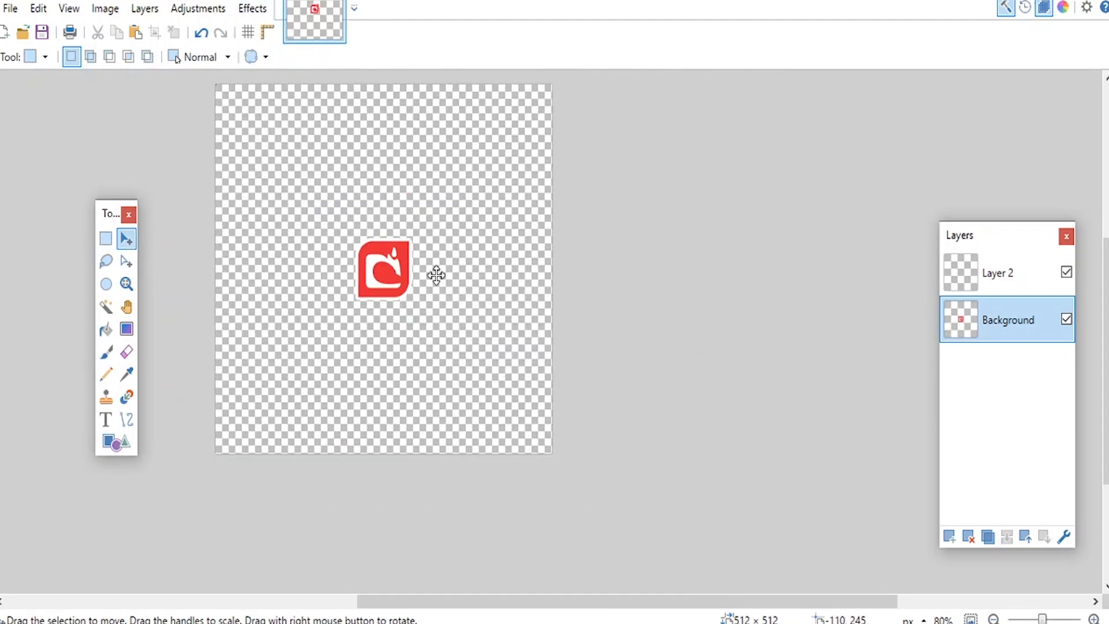
pyautogui.hotkey('ctrl', 'a')
pyautogui.moveTo(550, 457); pyautogui.dragTo(594, 504)
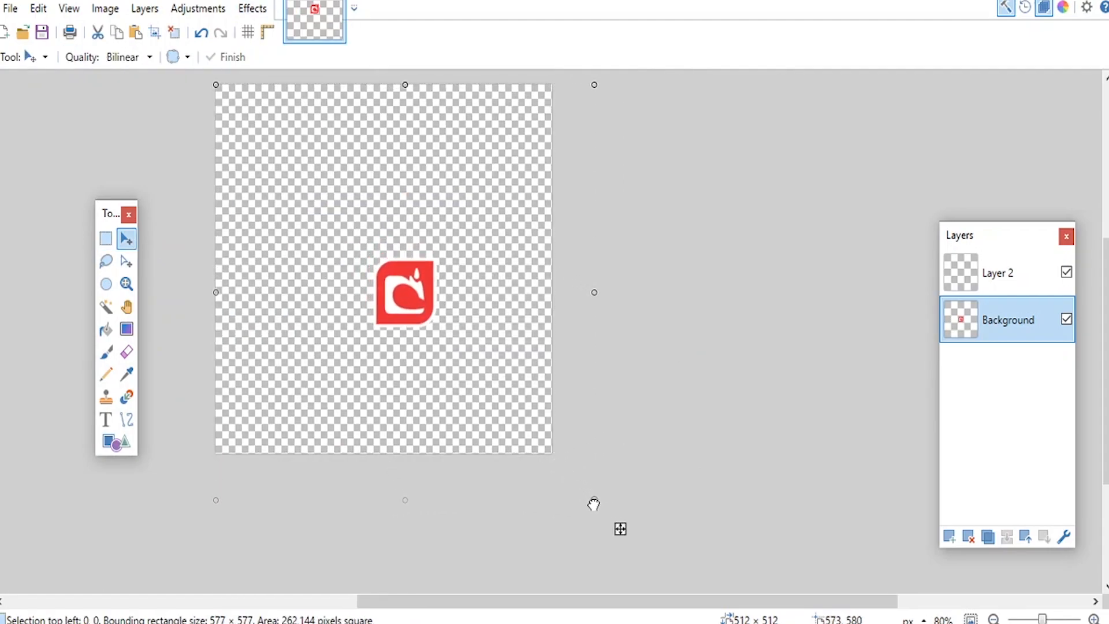
pyautogui.click(106, 238)
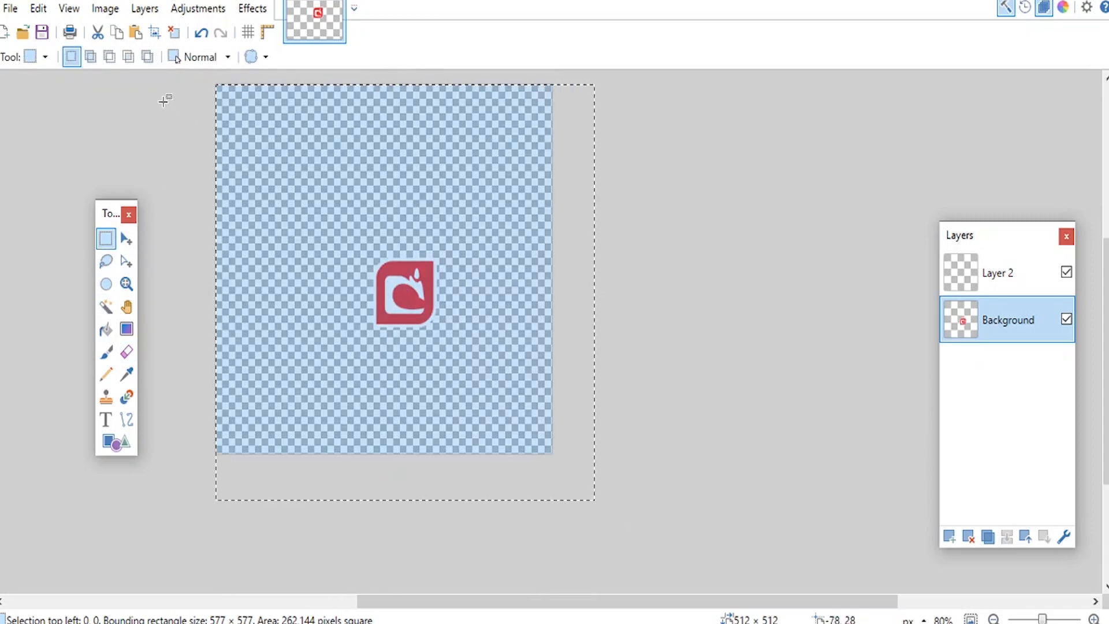
pyautogui.click(253, 8)
pyautogui.moveTo(301, 211)
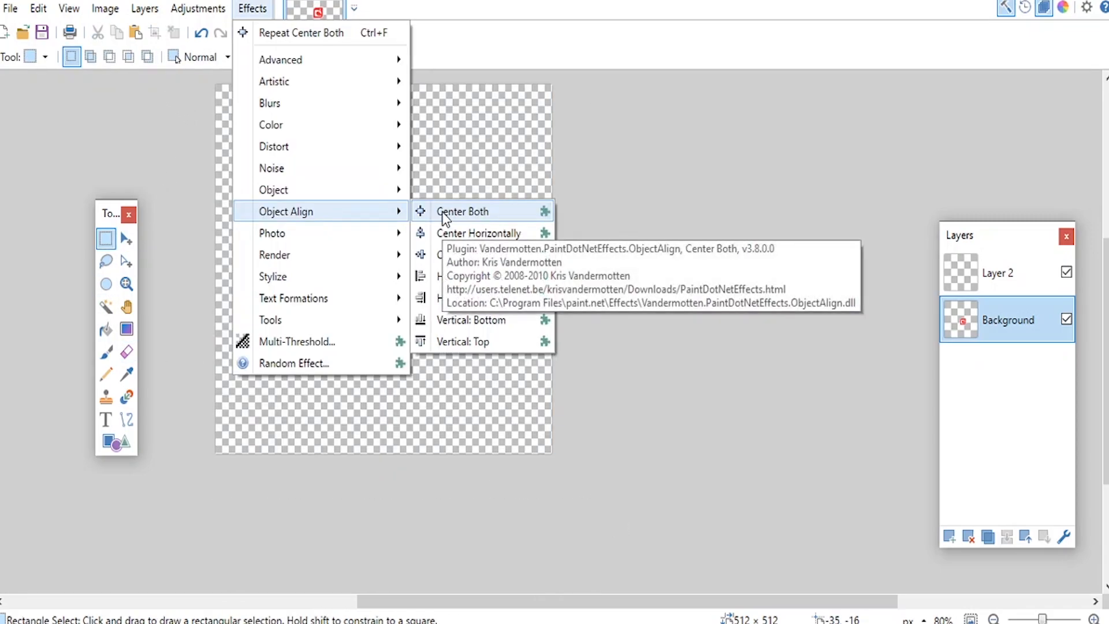
pyautogui.click(445, 212)
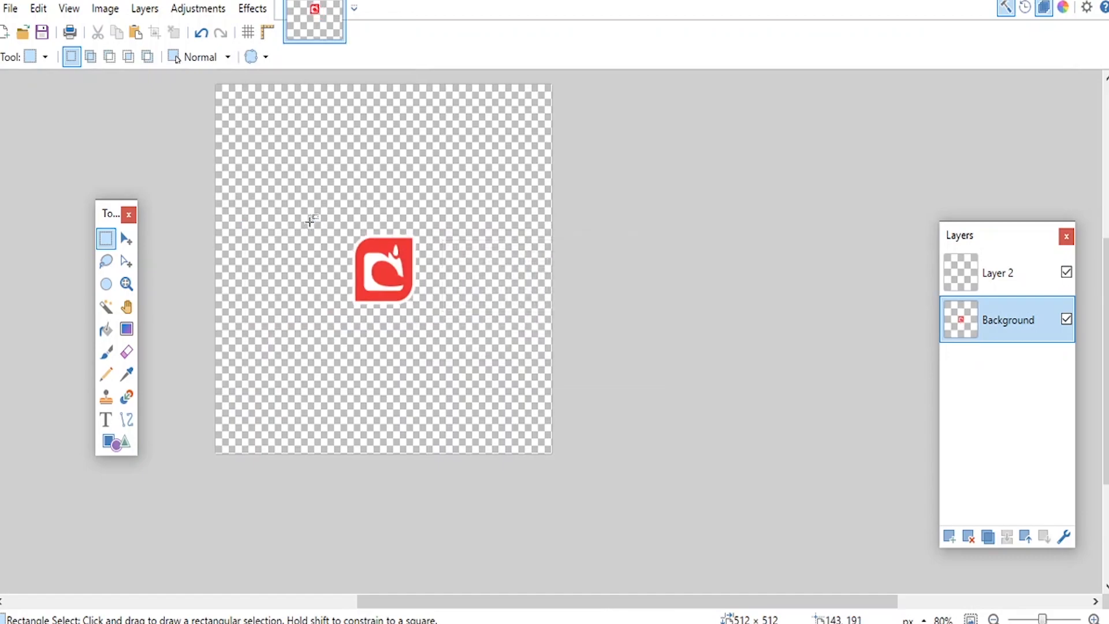
# Step: Delete the empty Layer 2 so only the Background layer is left
pyautogui.scroll(1, 425, 269)
pyautogui.scroll(5, 425, 270)
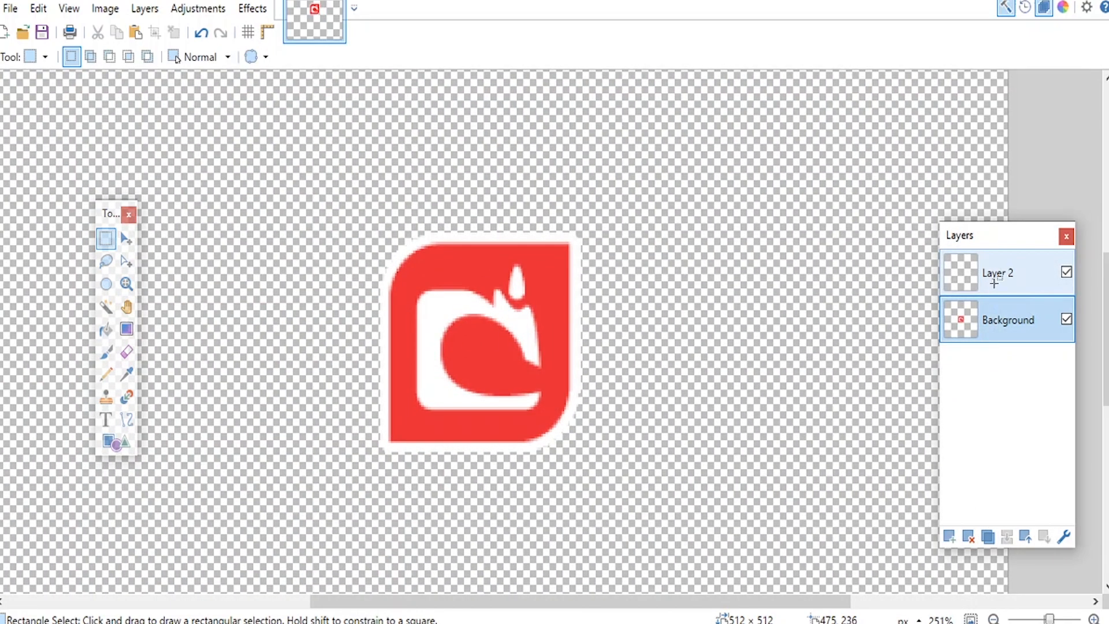
pyautogui.click(995, 274)
pyautogui.click(971, 537)
# Step: Sample the logo's red and paint over its inner white emblem and droplet with a solid Paintbrush of width 12
pyautogui.scroll(5, 583, 323)
pyautogui.moveTo(465, 386); pyautogui.dragTo(532, 264)
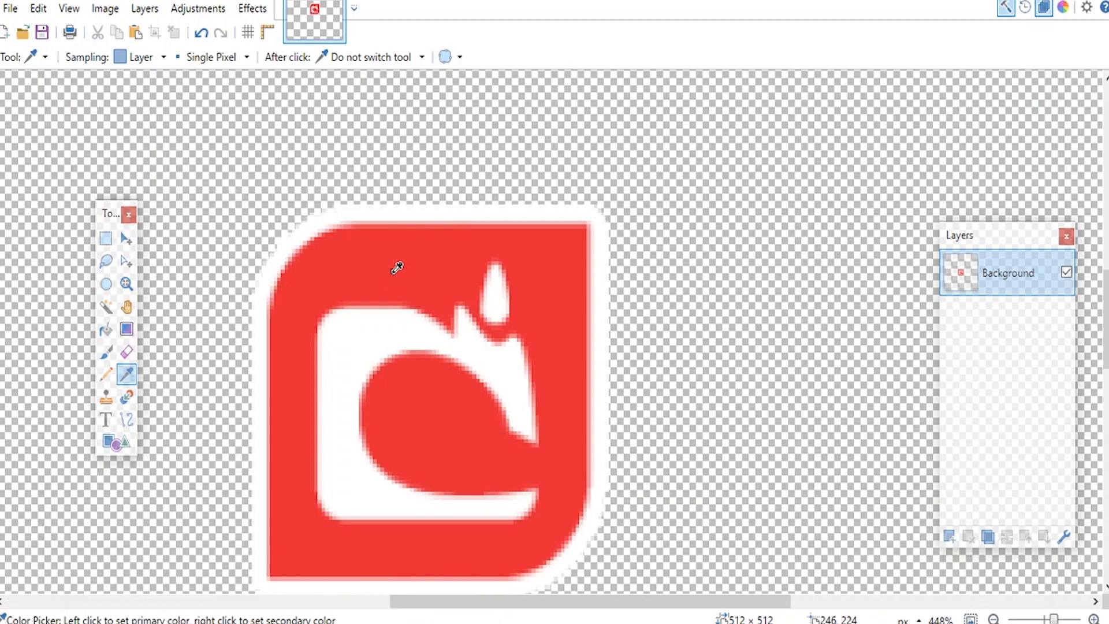
pyautogui.click(106, 352)
pyautogui.moveTo(504, 283)
pyautogui.mouseDown()
pyautogui.moveTo(457, 293)
pyautogui.moveTo(529, 448)
pyautogui.moveTo(466, 333)
pyautogui.moveTo(373, 314)
pyautogui.mouseUp()
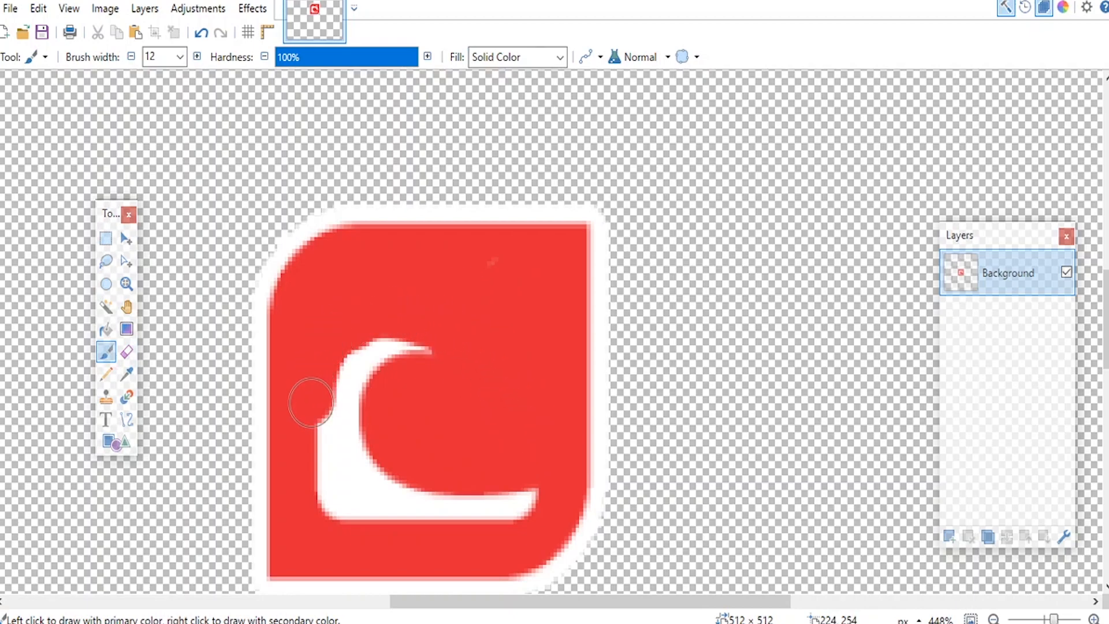
pyautogui.moveTo(343, 532)
pyautogui.mouseDown()
pyautogui.moveTo(564, 499)
pyautogui.moveTo(299, 487)
pyautogui.moveTo(372, 463)
pyautogui.mouseUp()
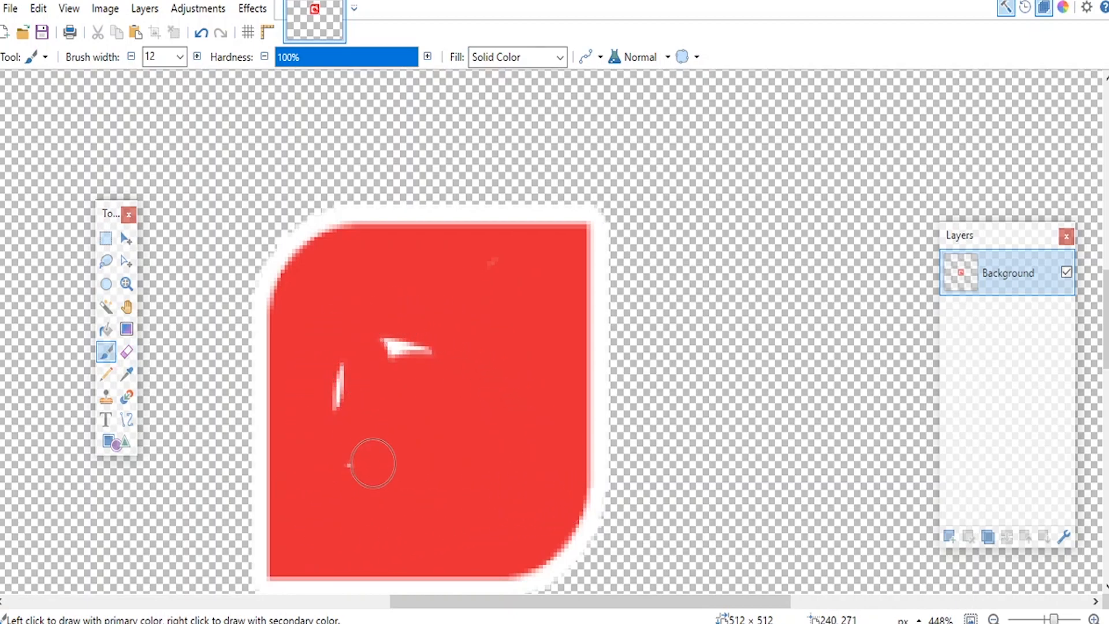
# Step: Save the edited logo image with the bit depth set to Auto-detect
pyautogui.scroll(-4, 491, 281)
pyautogui.scroll(2, 508, 292)
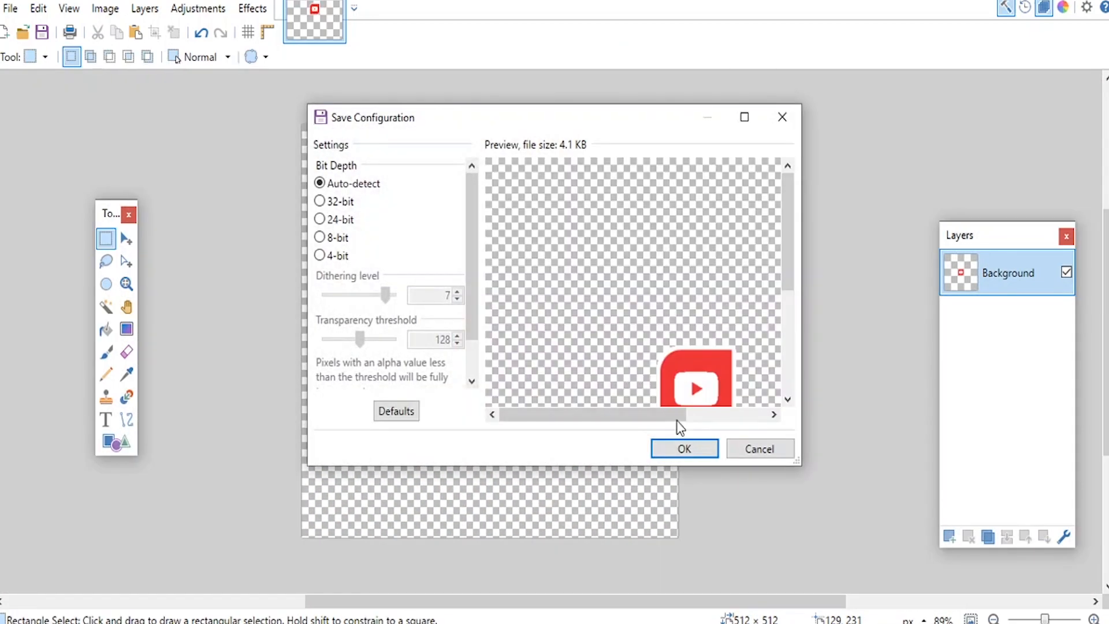
pyautogui.click(698, 455)
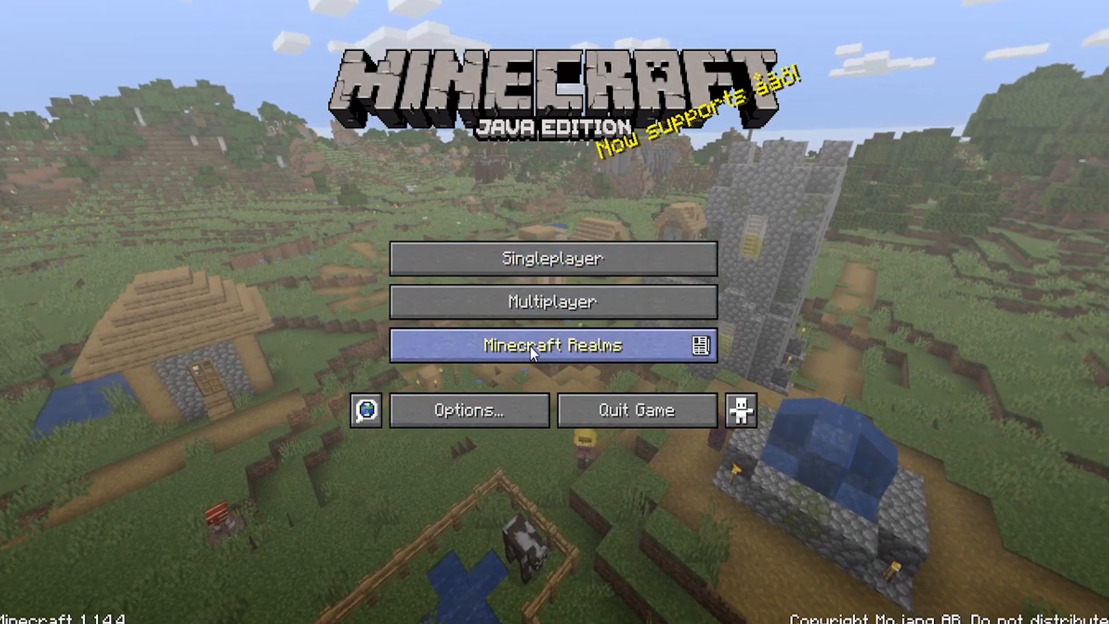
# Step: Switch to Minecraft, activate the Resource Pack Tutorial resource pack, and leave the options
pyautogui.click(490, 397)
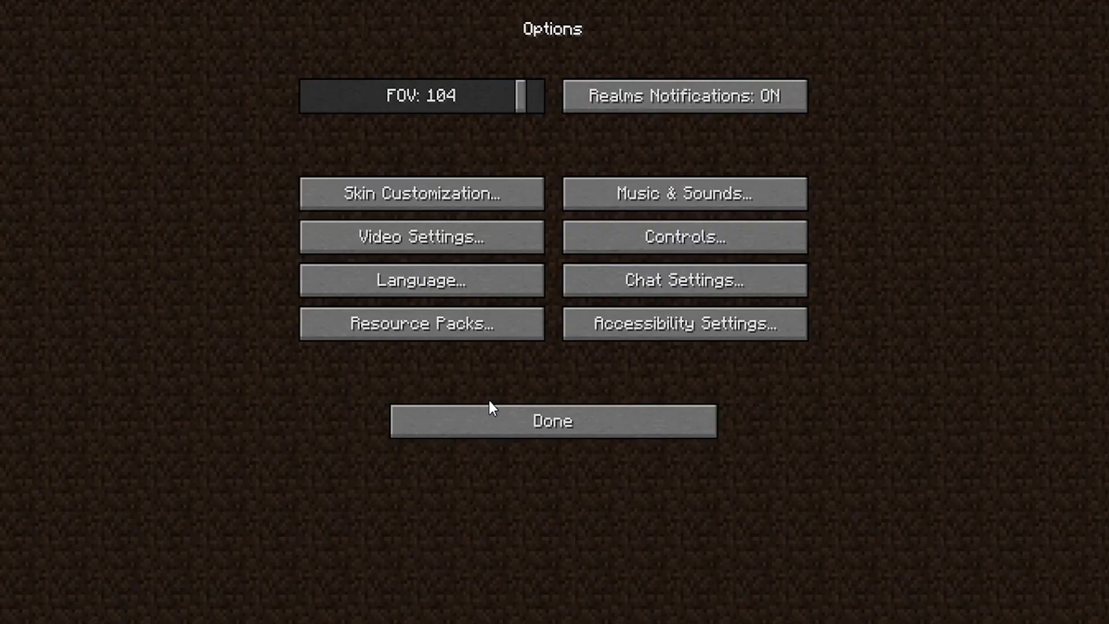
pyautogui.click(488, 335)
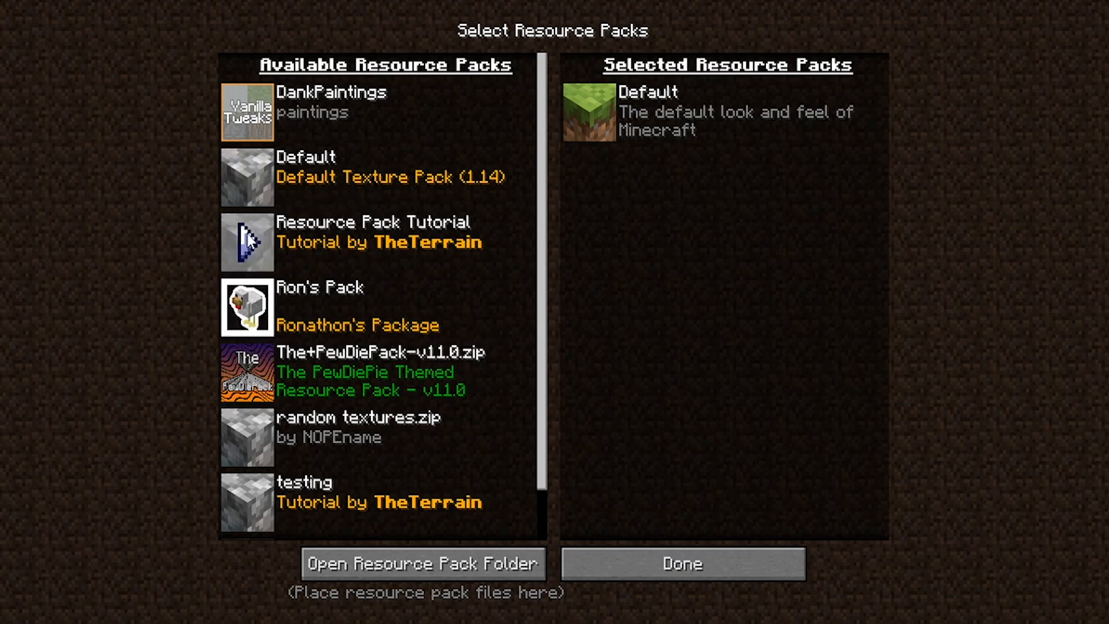
pyautogui.click(248, 238)
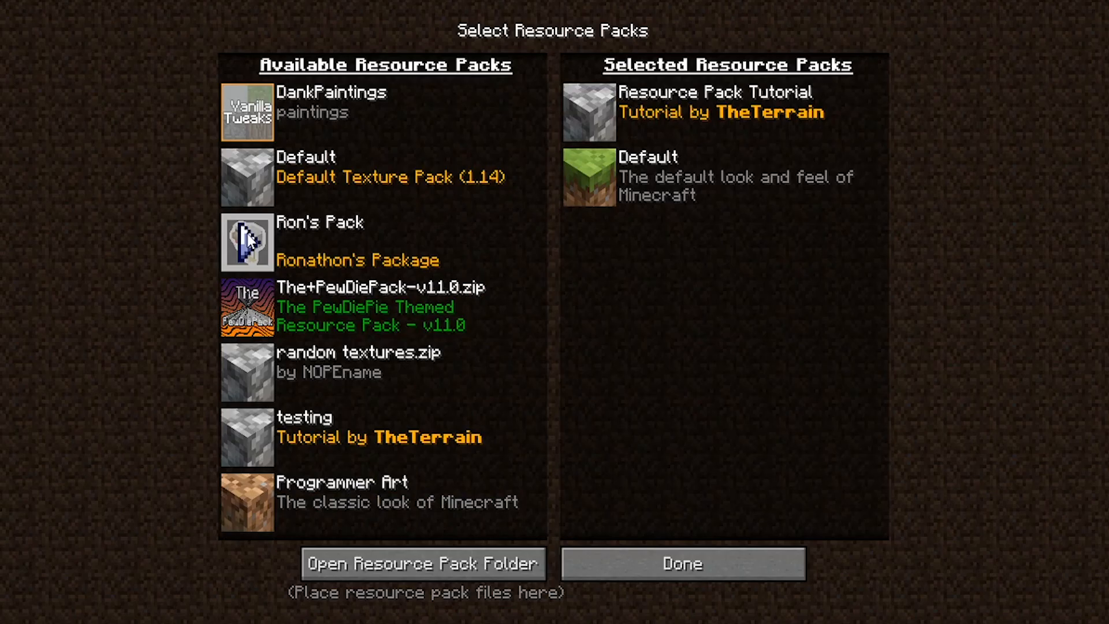
pyautogui.click(667, 562)
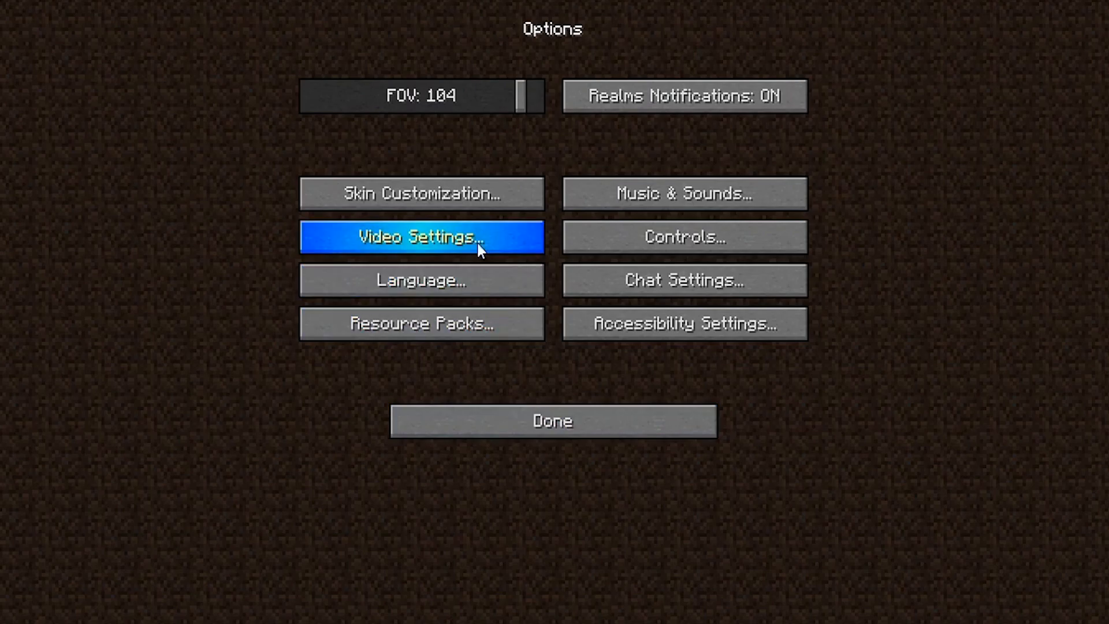
pyautogui.click(587, 410)
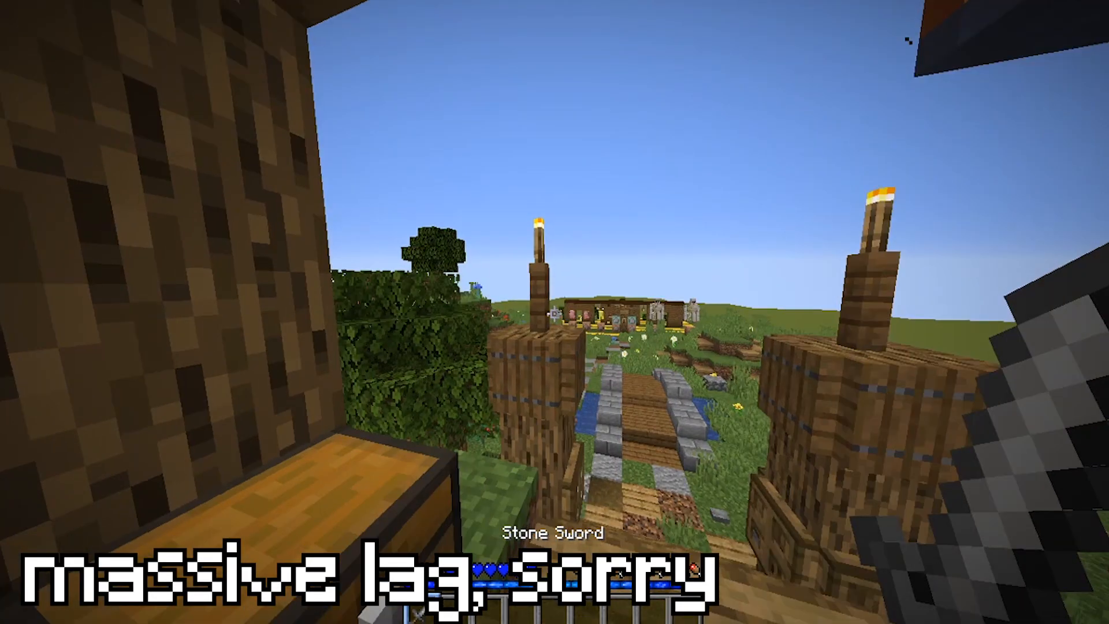
# Step: Walk around the Minecraft world to examine the customized hearts, experience bar and hotbar
pyautogui.press('w')
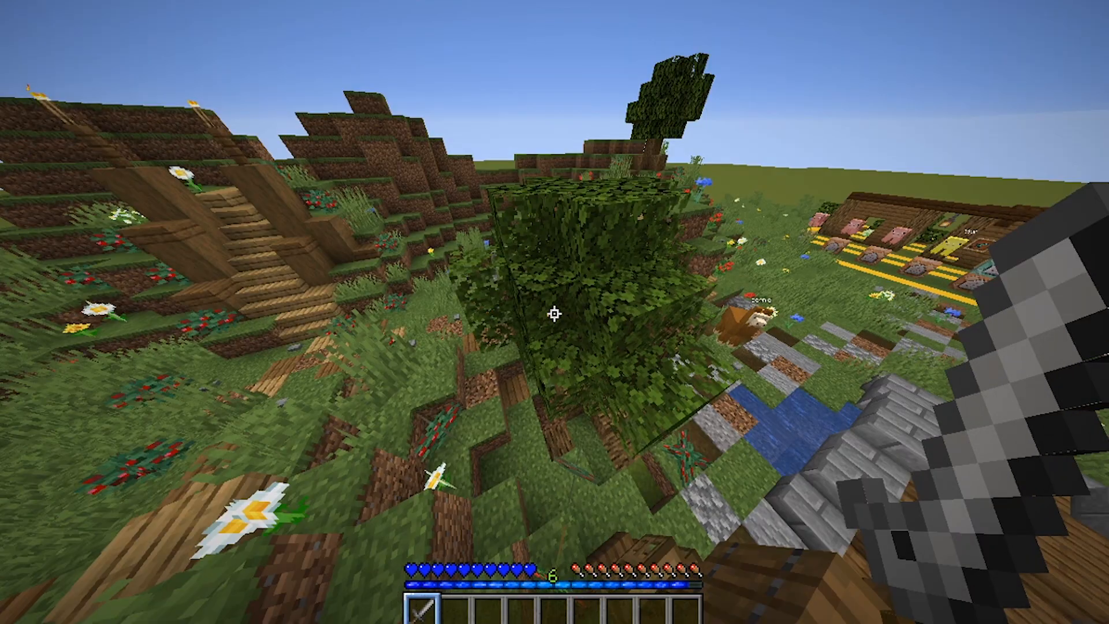
pyautogui.press('w')
pyautogui.press('space')
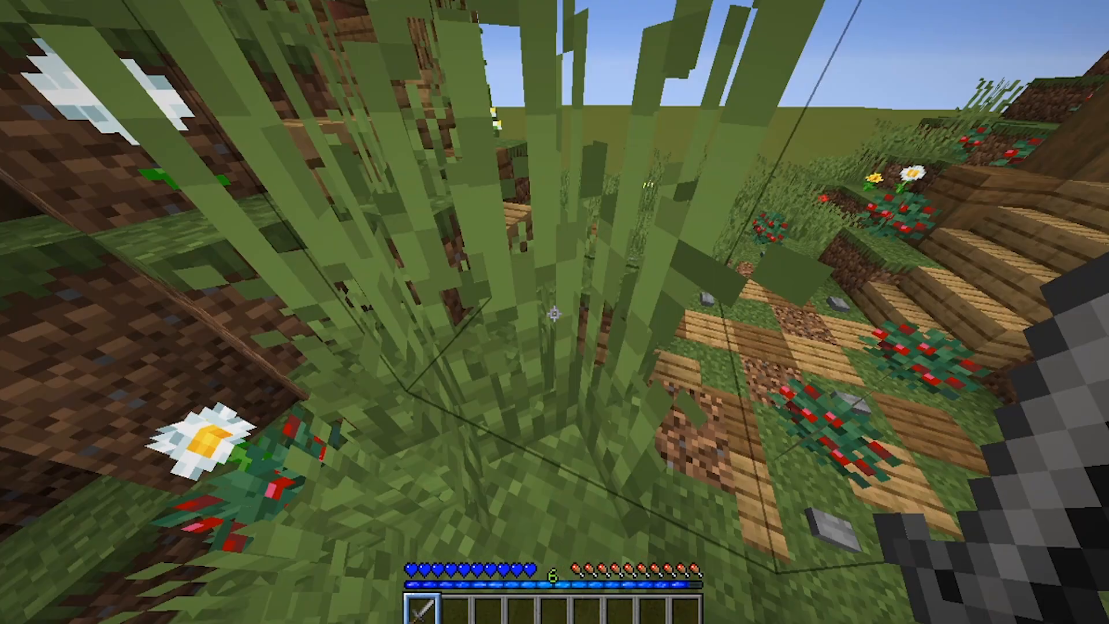
pyautogui.press('w')
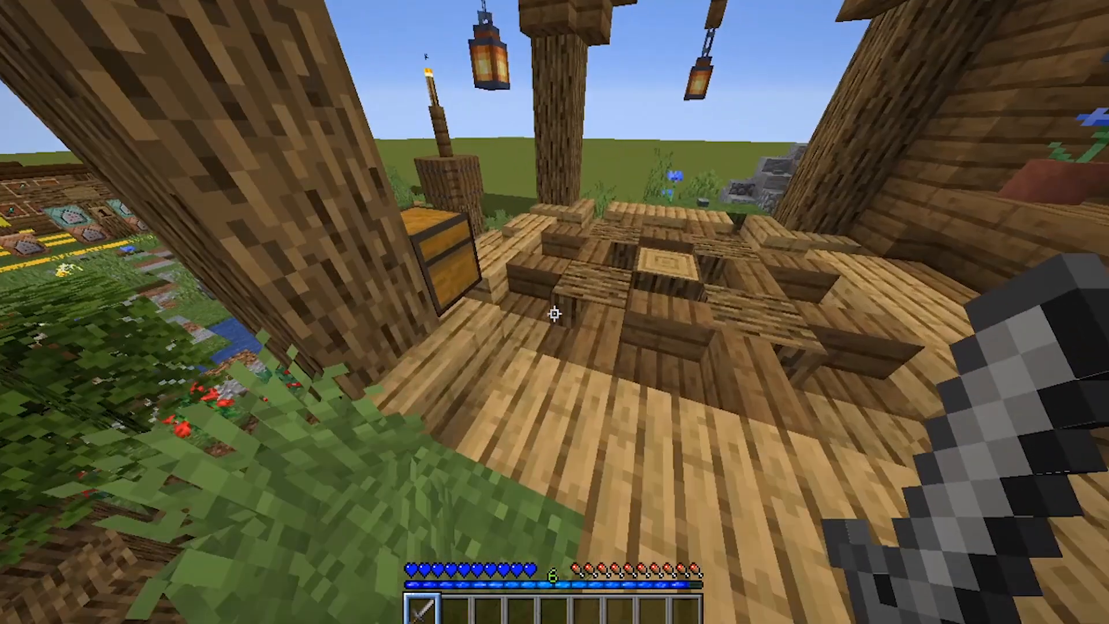
# Step: Open and close the player inventory and a chest to examine the retextured container screens
pyautogui.press('e')
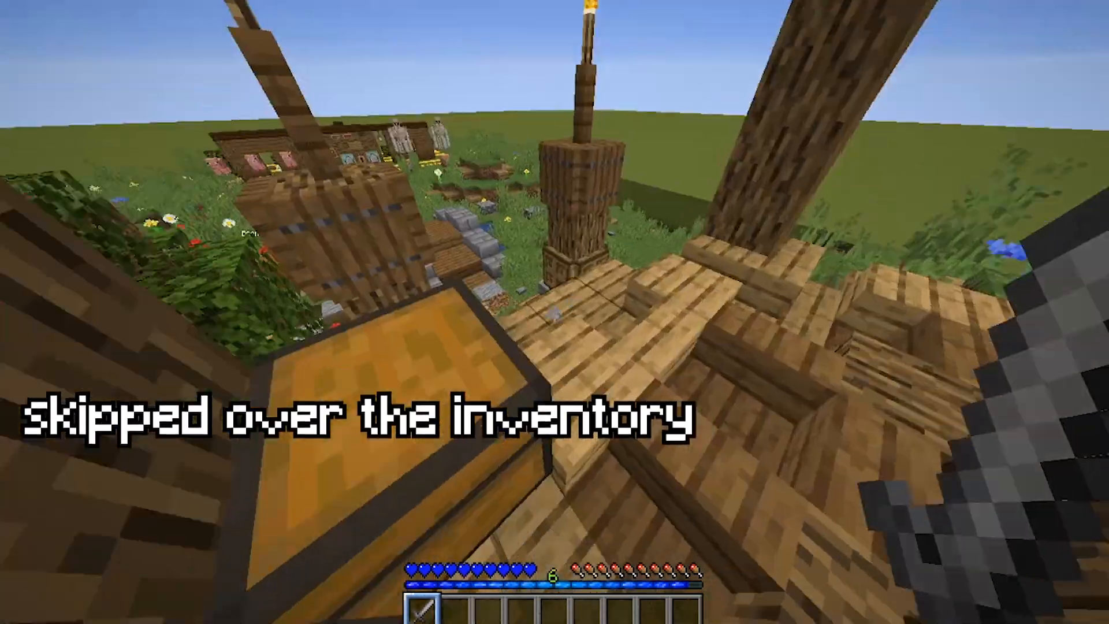
pyautogui.rightClick(555, 312)
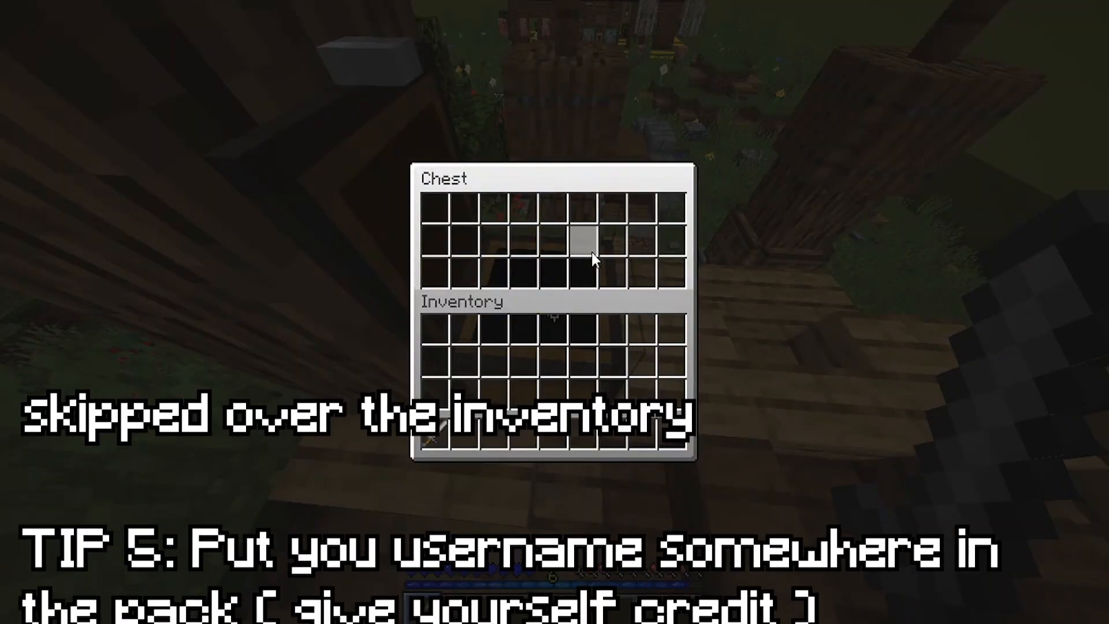
pyautogui.press('e')
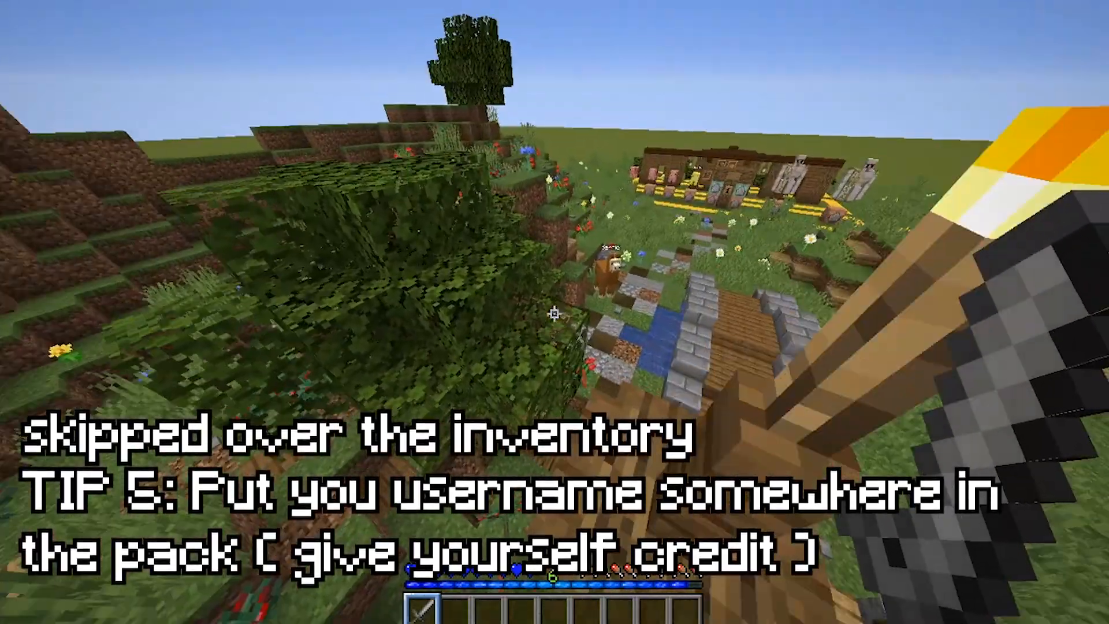
pyautogui.press('e')
pyautogui.press('e')
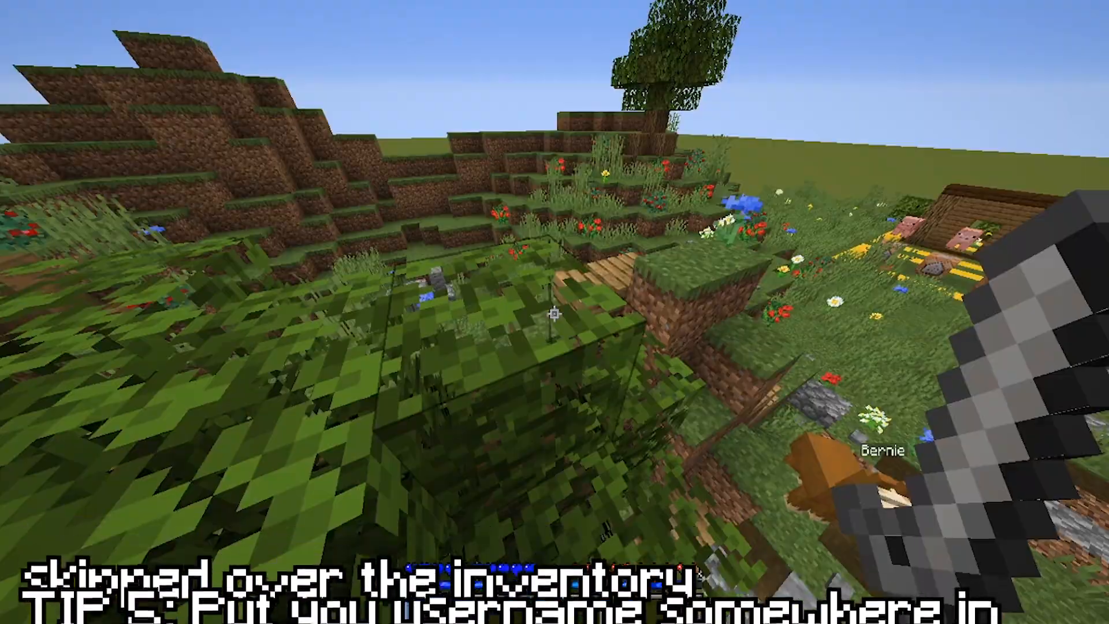